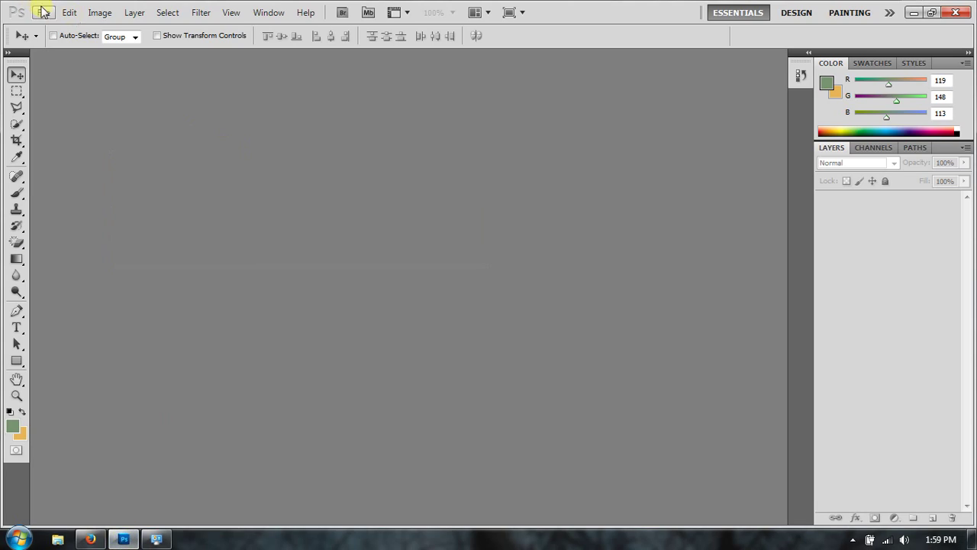
Create a new A4 document from the International Paper preset at 300 pixels per inch
left_click(42, 12)
left_click(51, 21)
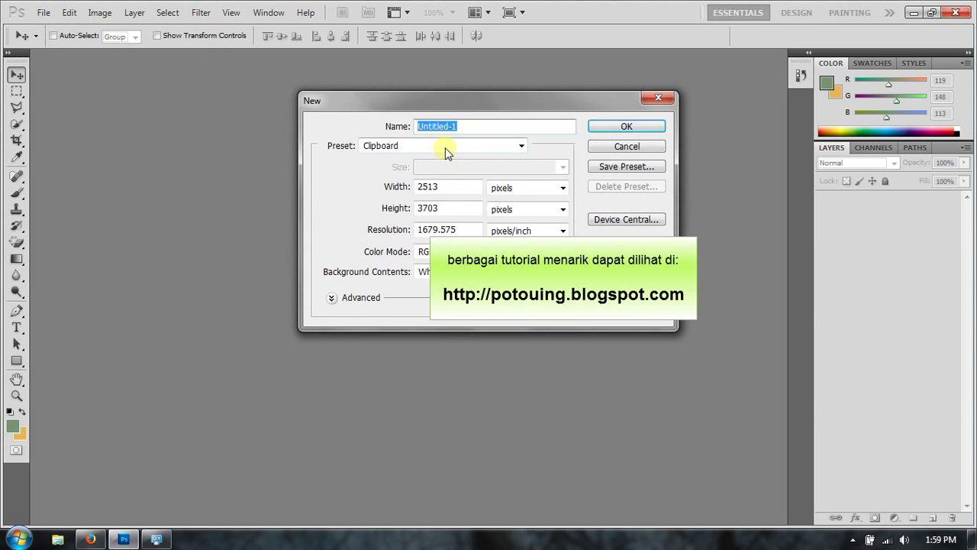
left_click(446, 148)
left_click(421, 205)
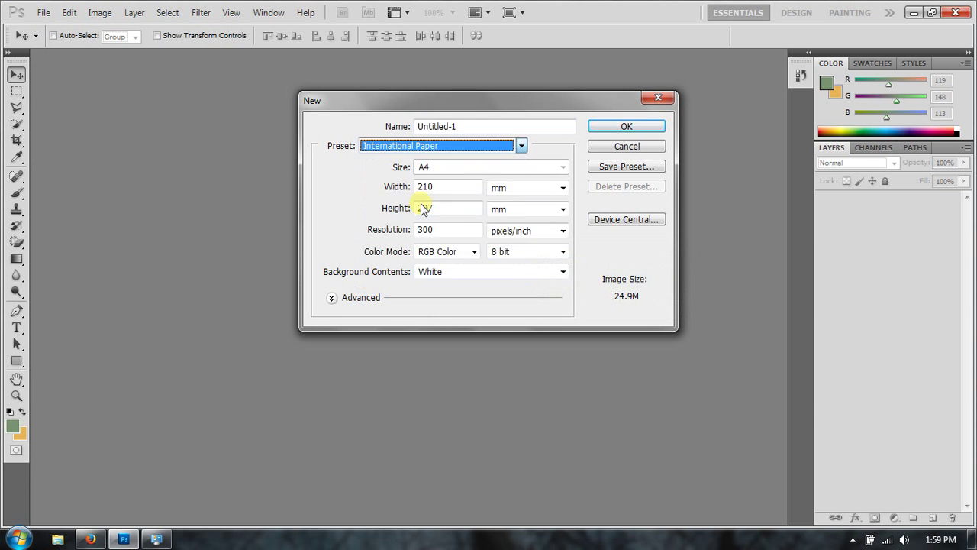
left_click(611, 124)
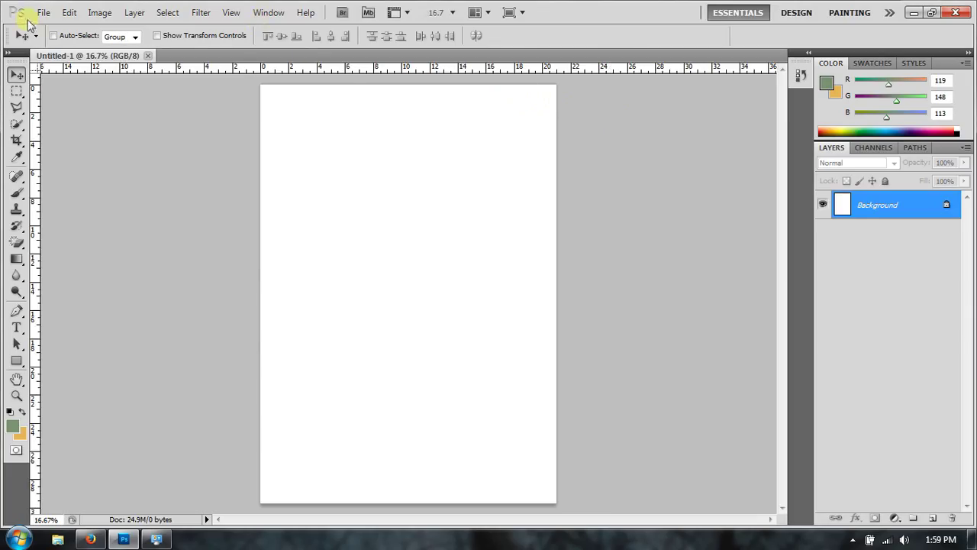
Show rulers in centimetres and place a vertical guide on the page's left edge
left_click(43, 13)
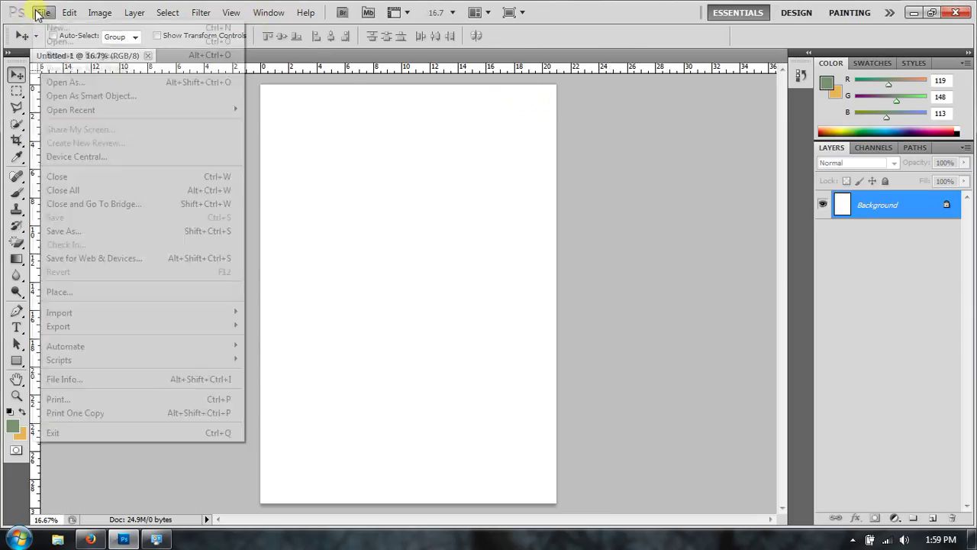
left_click(663, 173)
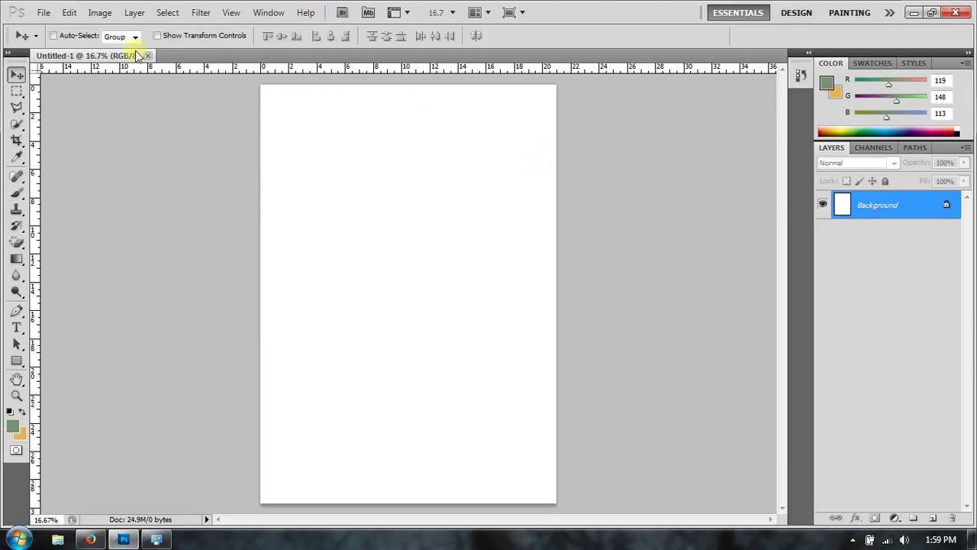
left_click_drag(36, 110, 229, 150)
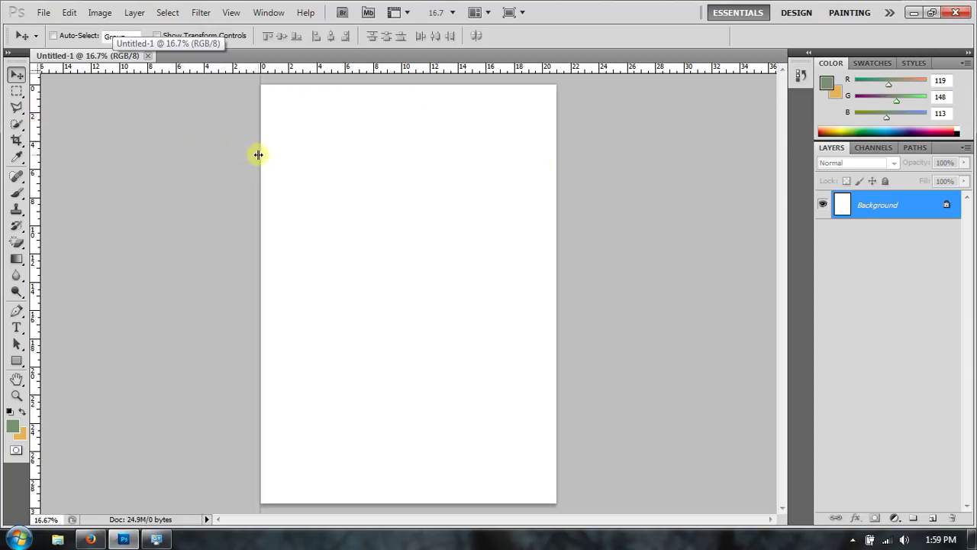
left_click_drag(229, 150, 259, 155)
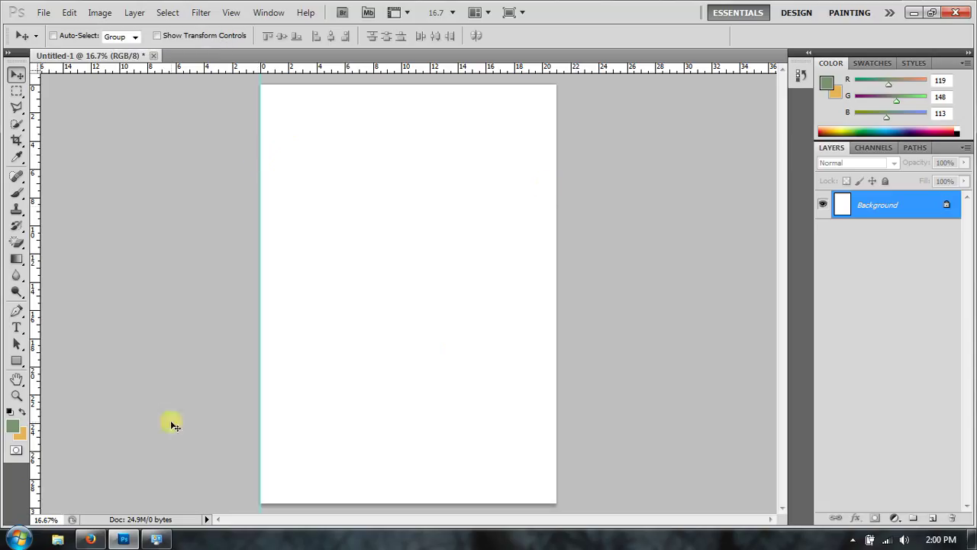
left_click(852, 541)
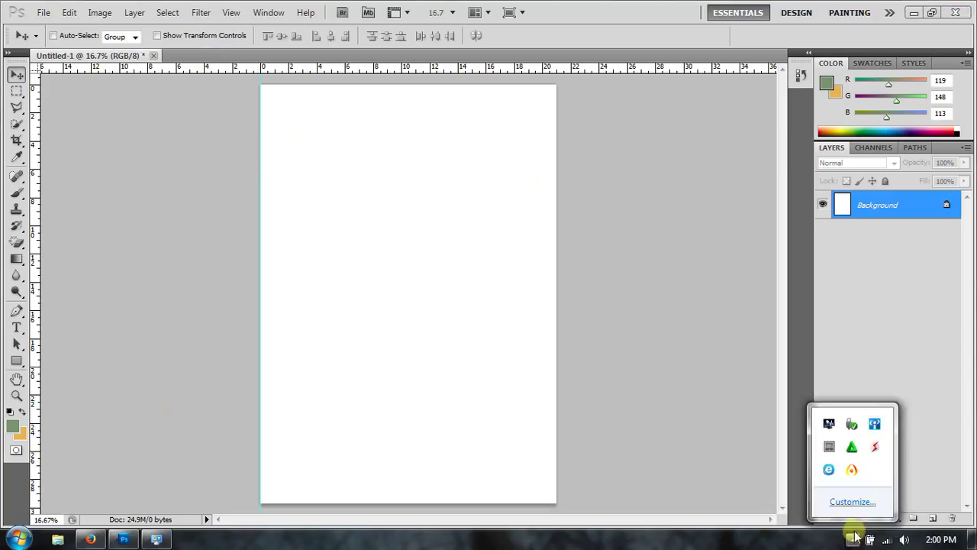
left_click(852, 469)
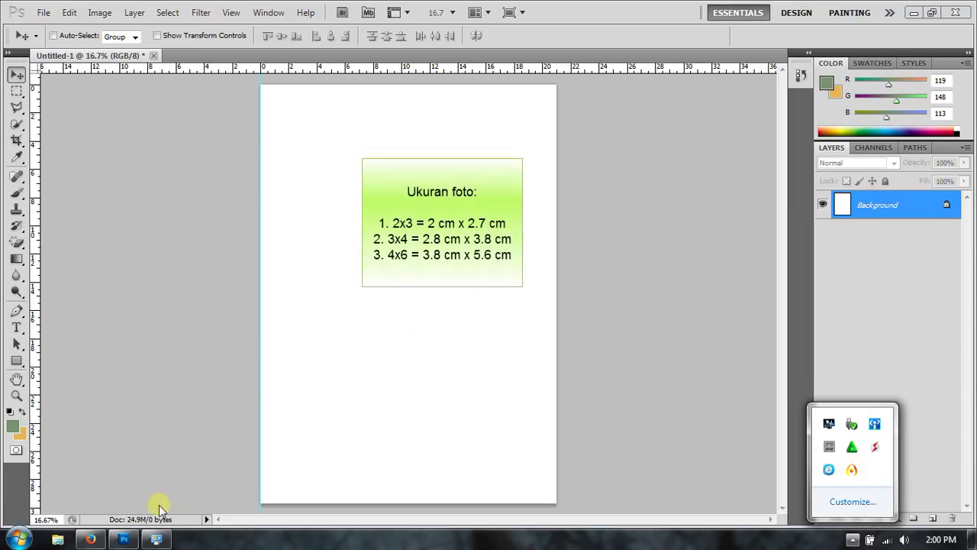
left_click(390, 193)
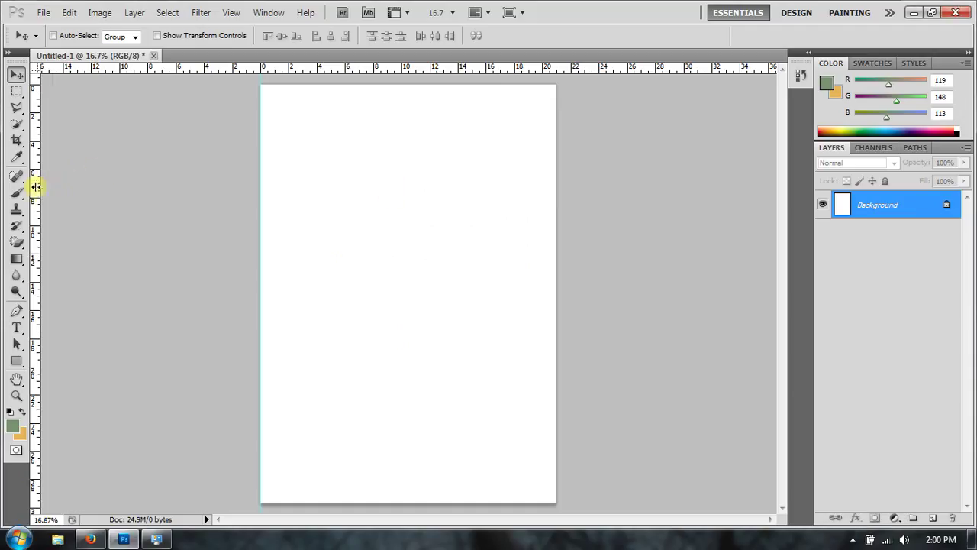
Add guides on the right, top and bottom page edges, then zoom to 25%
left_click_drag(36, 186, 555, 238)
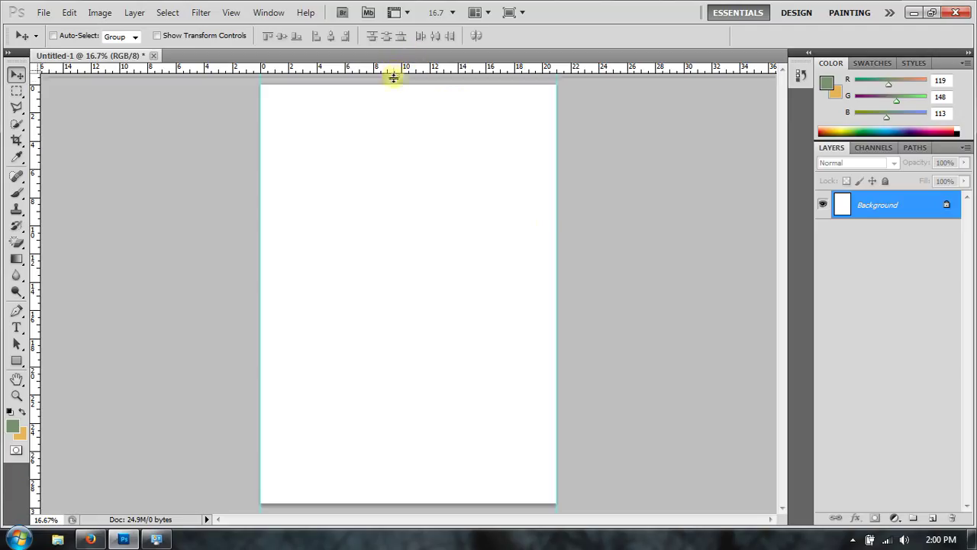
left_click_drag(395, 70, 392, 84)
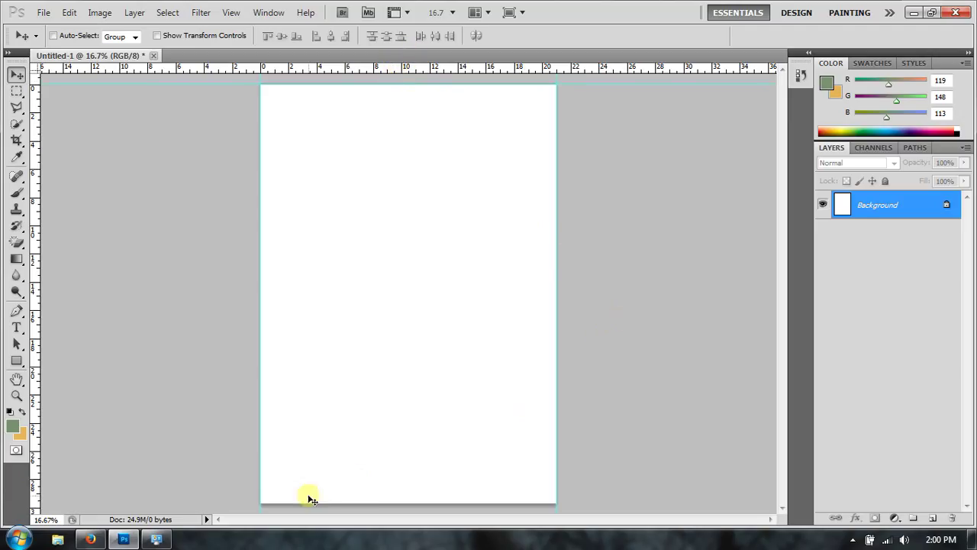
left_click_drag(387, 72, 376, 502)
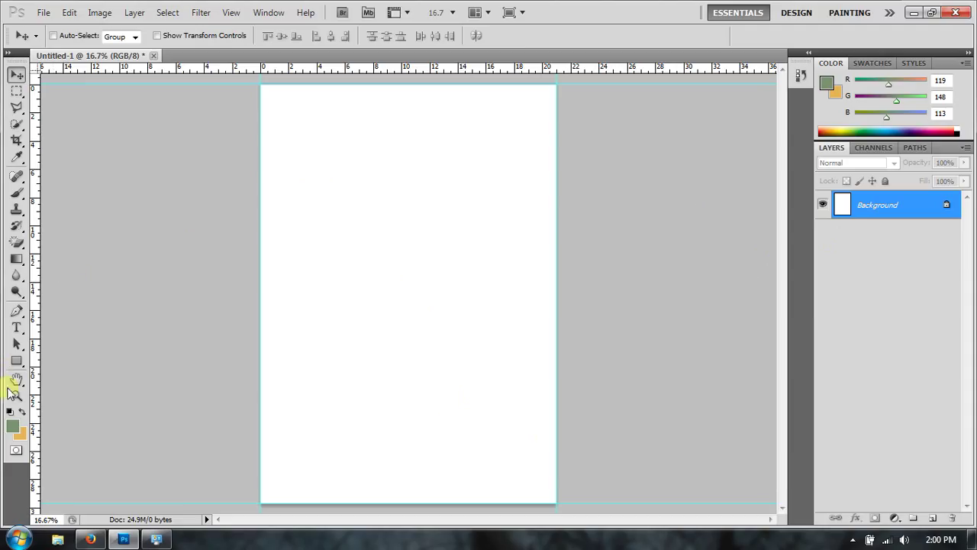
left_click(16, 396)
left_click(398, 290)
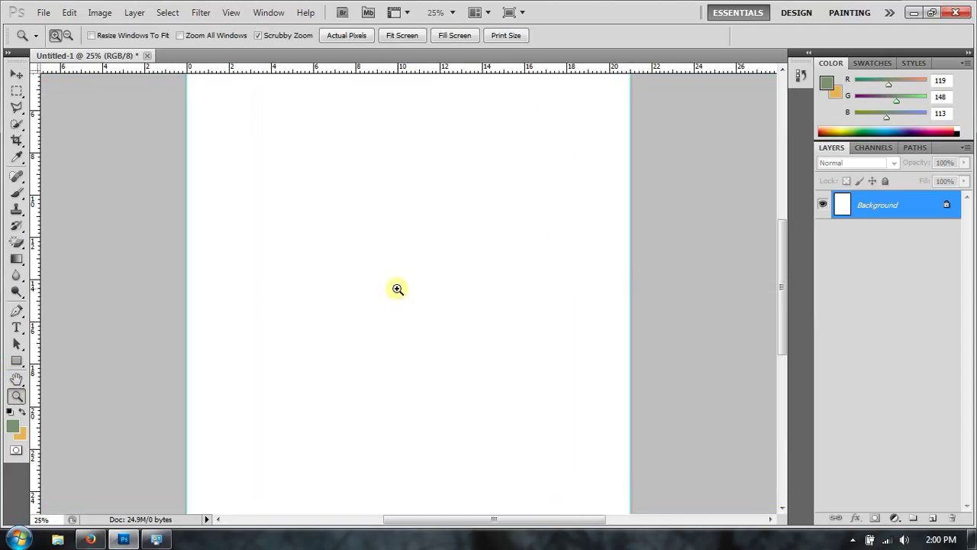
Keep ruler units in centimetres, zoom to 50%, and add a vertical guide about 3.8 cm in
right_click(357, 71)
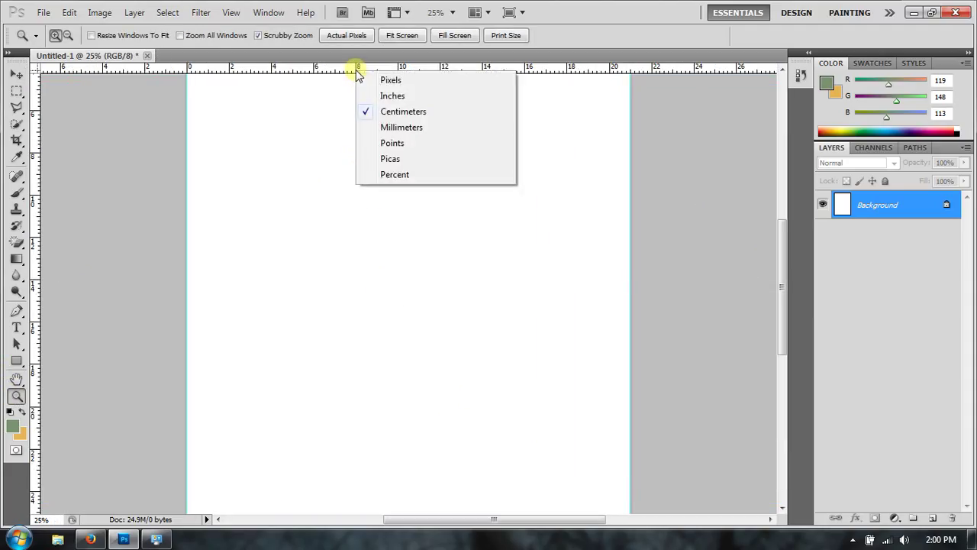
left_click(543, 516)
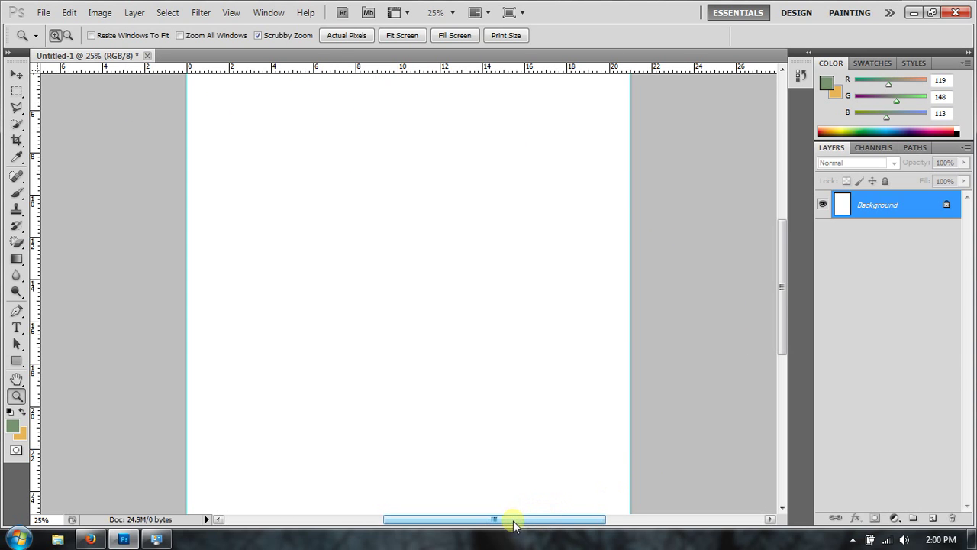
left_click_drag(514, 521, 494, 520)
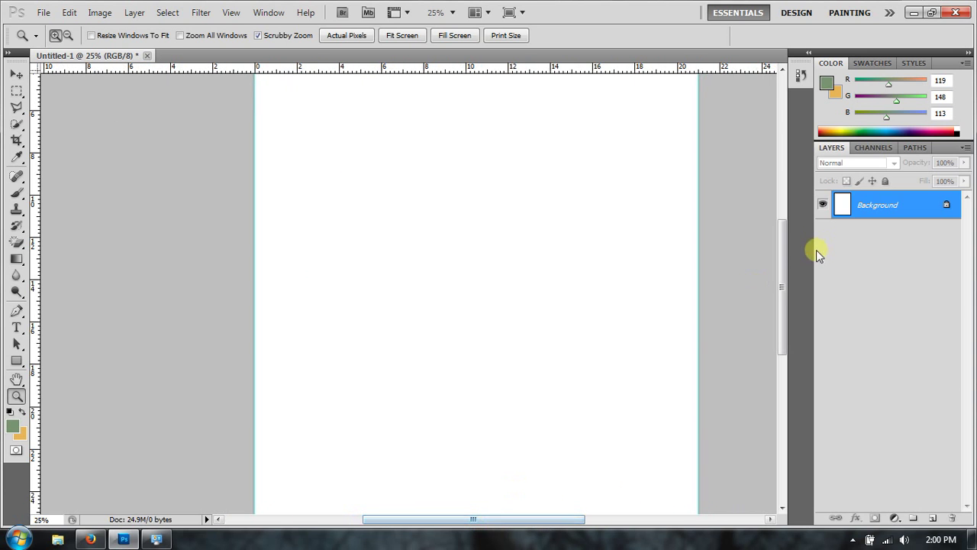
left_click_drag(784, 268, 781, 240)
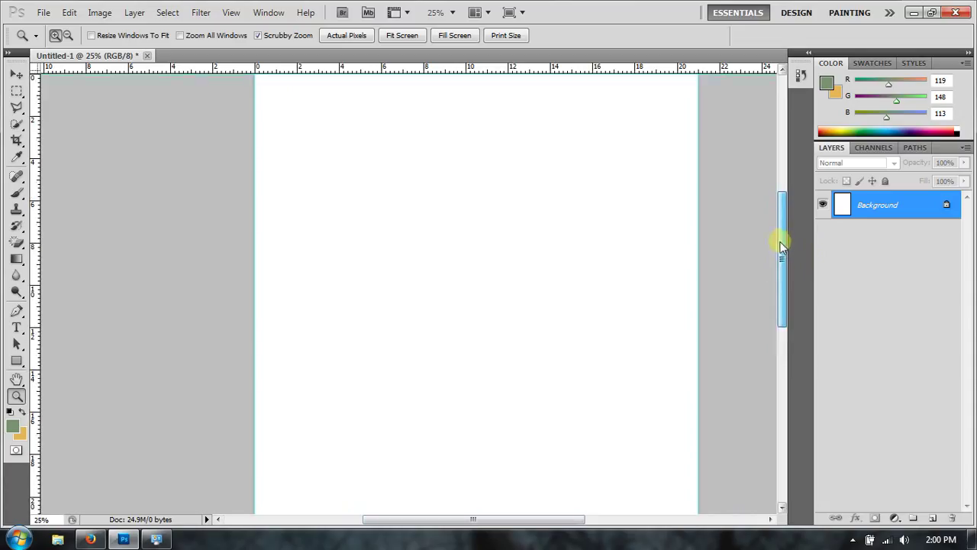
left_click(551, 271)
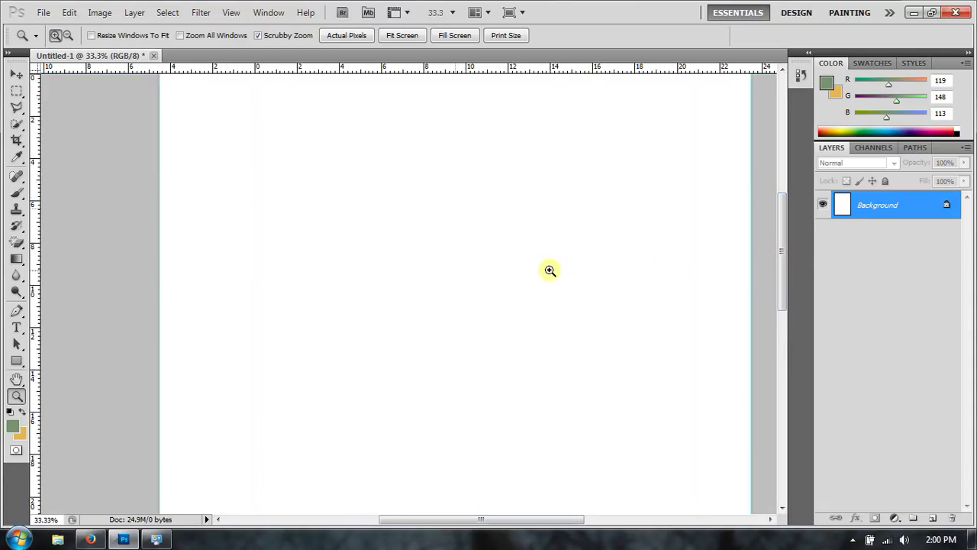
left_click_drag(784, 255, 785, 272)
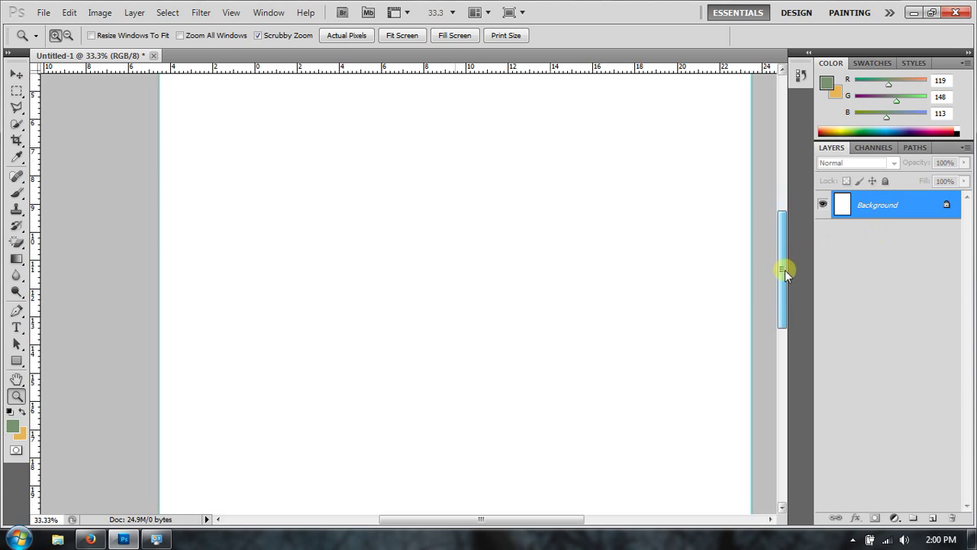
left_click_drag(480, 518, 458, 518)
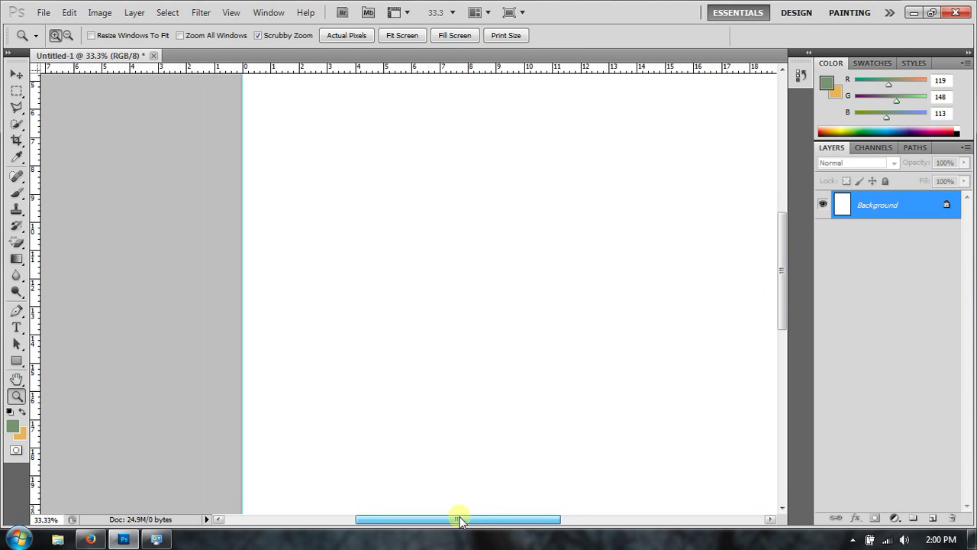
left_click(532, 223)
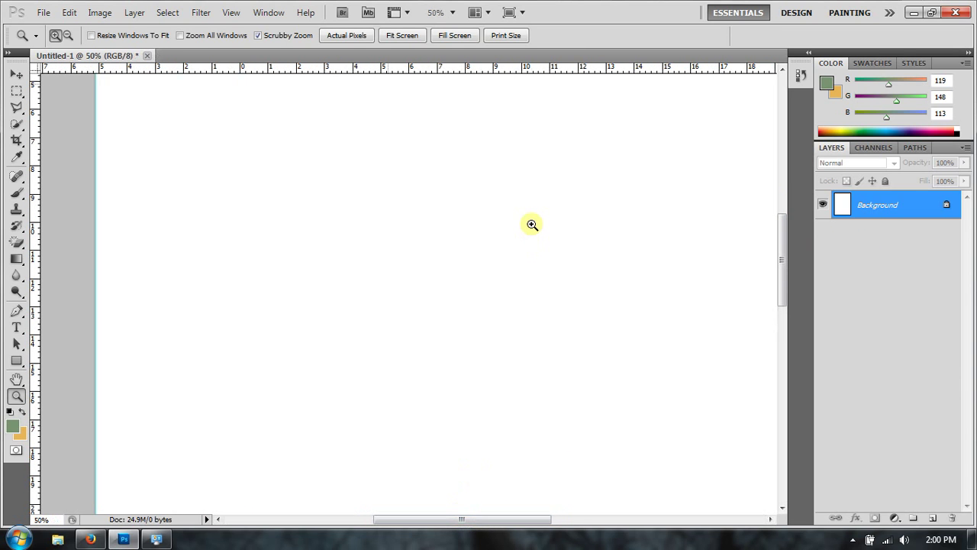
left_click_drag(461, 519, 454, 519)
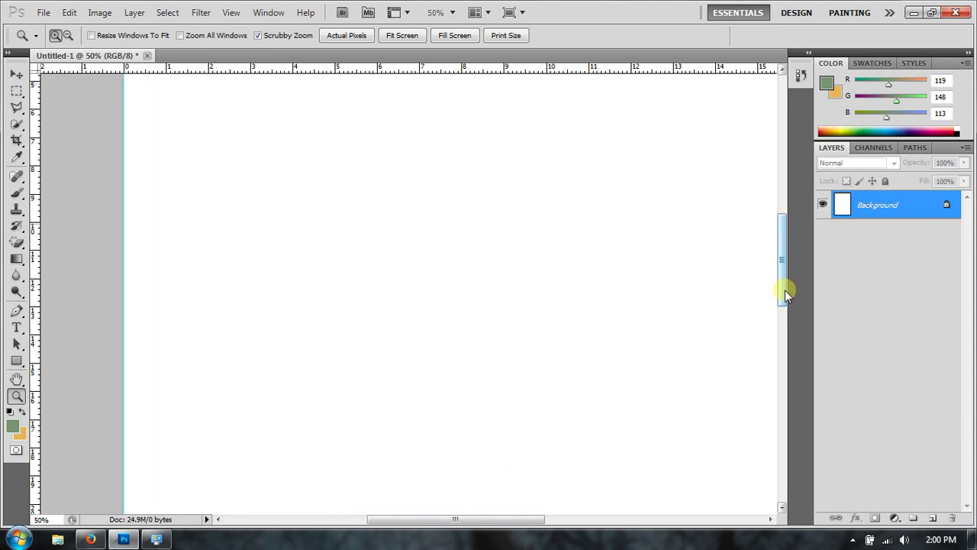
left_click_drag(786, 294, 782, 279)
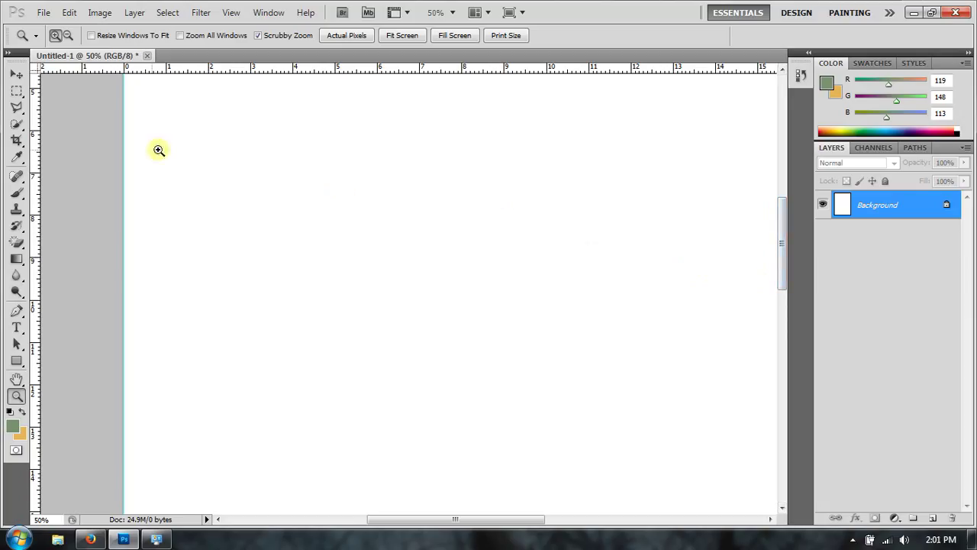
left_click_drag(39, 157, 283, 165)
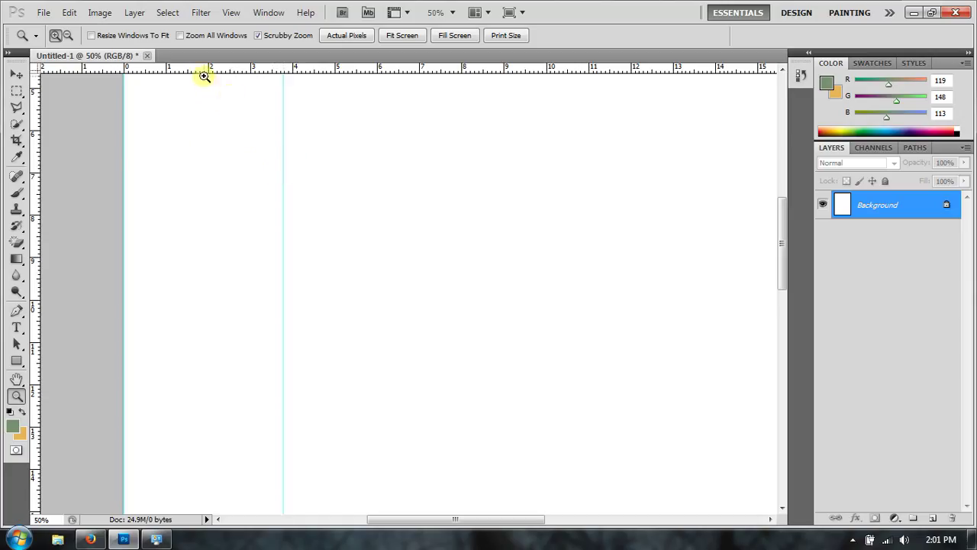
Add vertical guides for the gap and second photo, and horizontal guides below the first row
left_click_drag(782, 253, 773, 195)
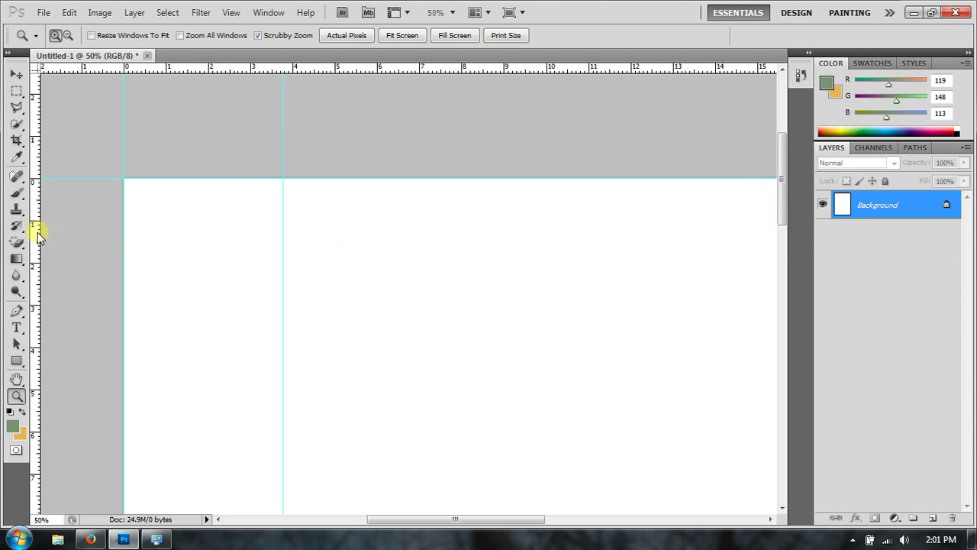
left_click_drag(38, 235, 293, 237)
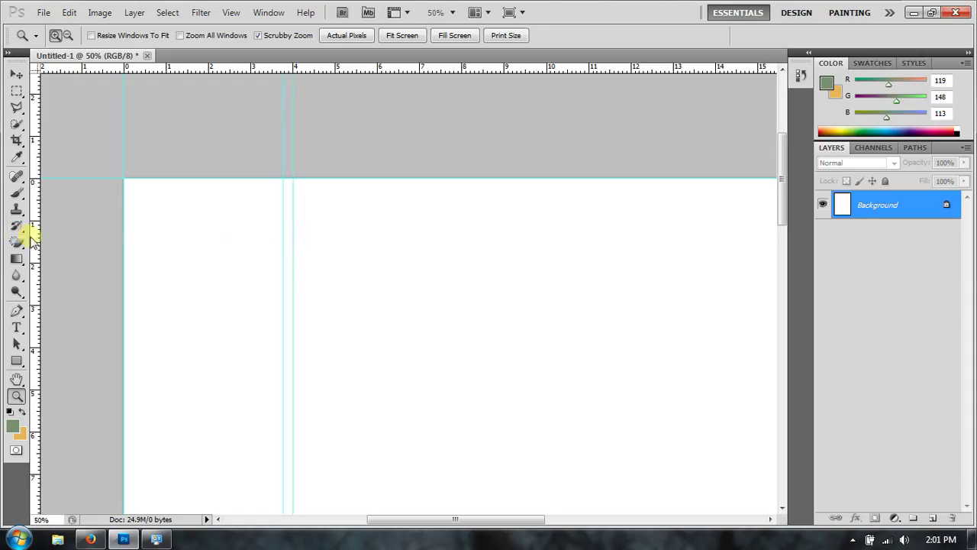
mouse_move(34, 242)
left_mouse_down()
mouse_move(364, 270)
mouse_move(454, 297)
left_mouse_up()
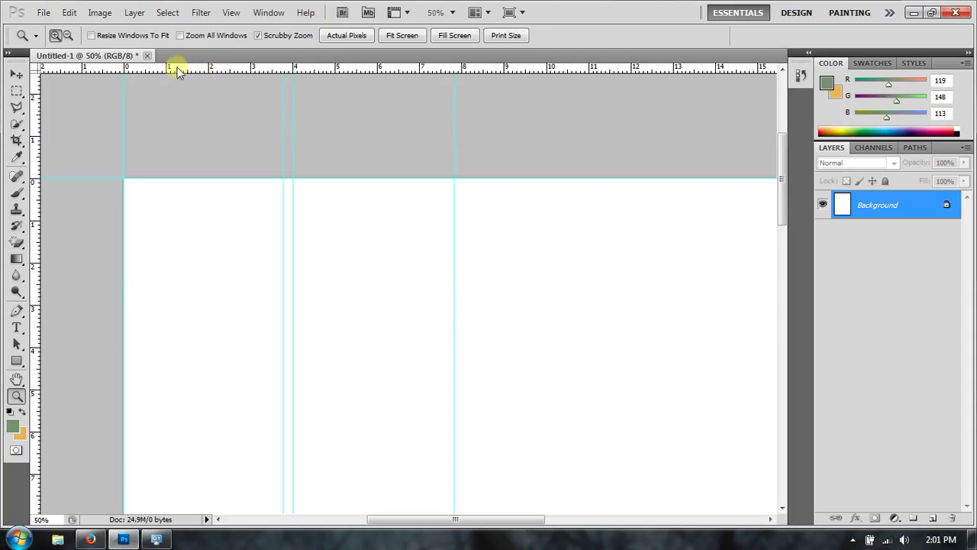
left_click_drag(176, 70, 175, 416)
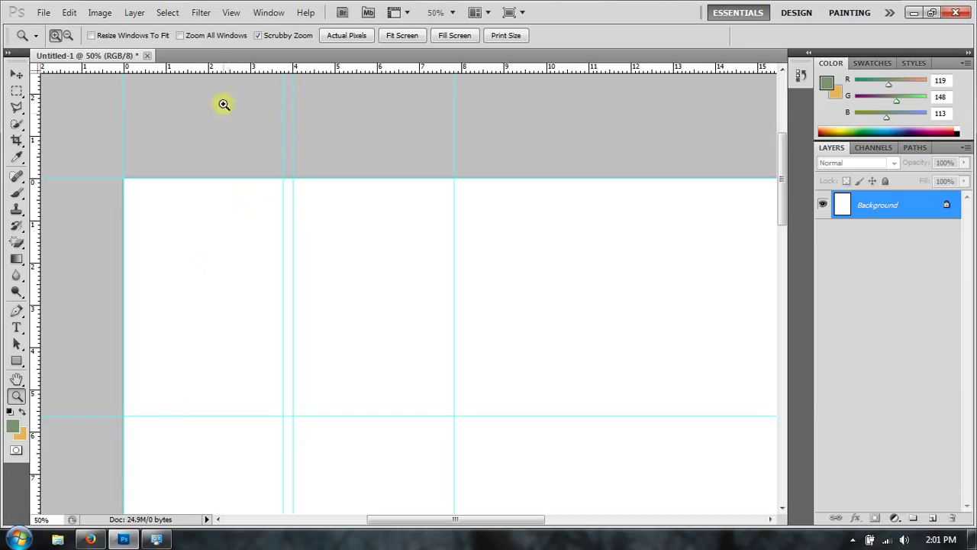
left_click_drag(203, 67, 188, 432)
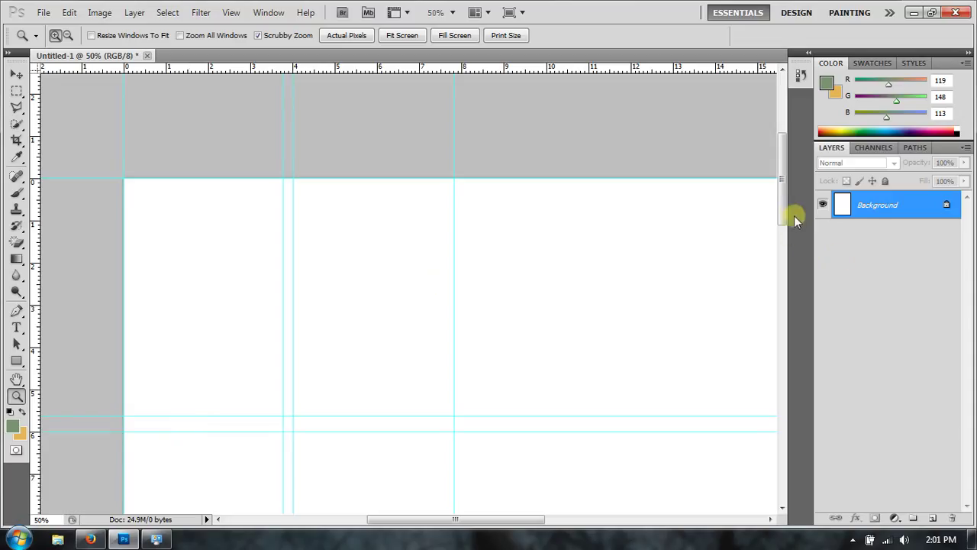
Place a horizontal guide near the page bottom and nudge it slightly lower with the Move tool
left_click_drag(782, 207, 782, 246)
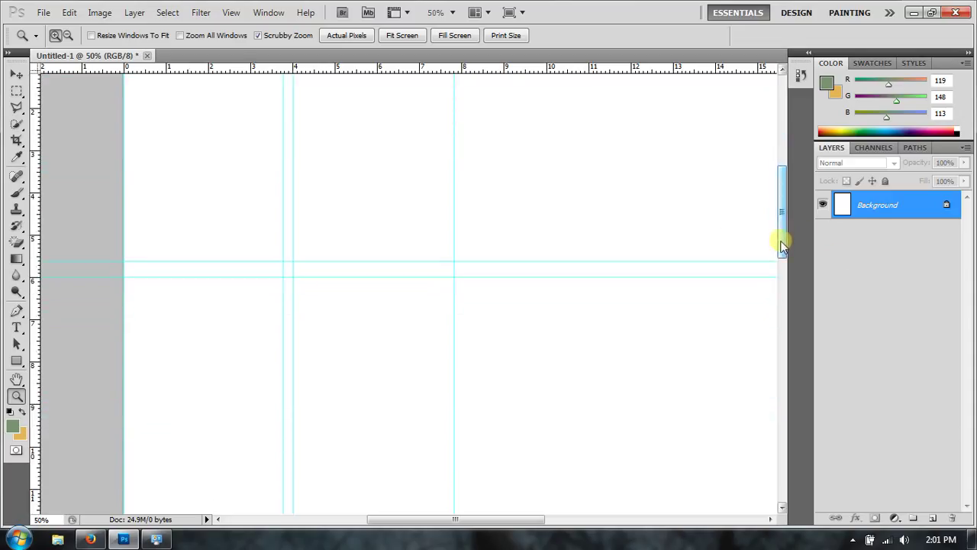
left_click_drag(228, 70, 163, 408)
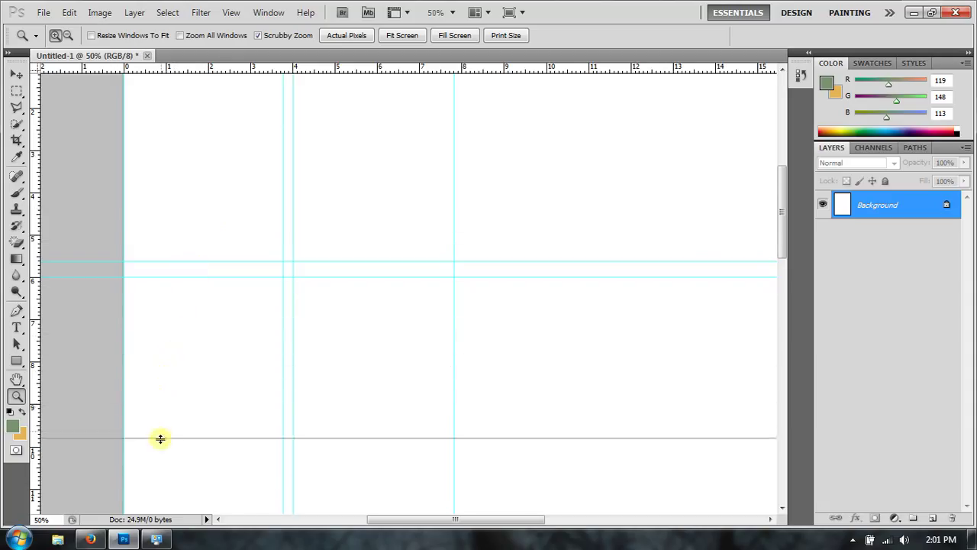
mouse_move(162, 407)
left_mouse_down()
mouse_move(153, 512)
mouse_move(144, 489)
left_mouse_up()
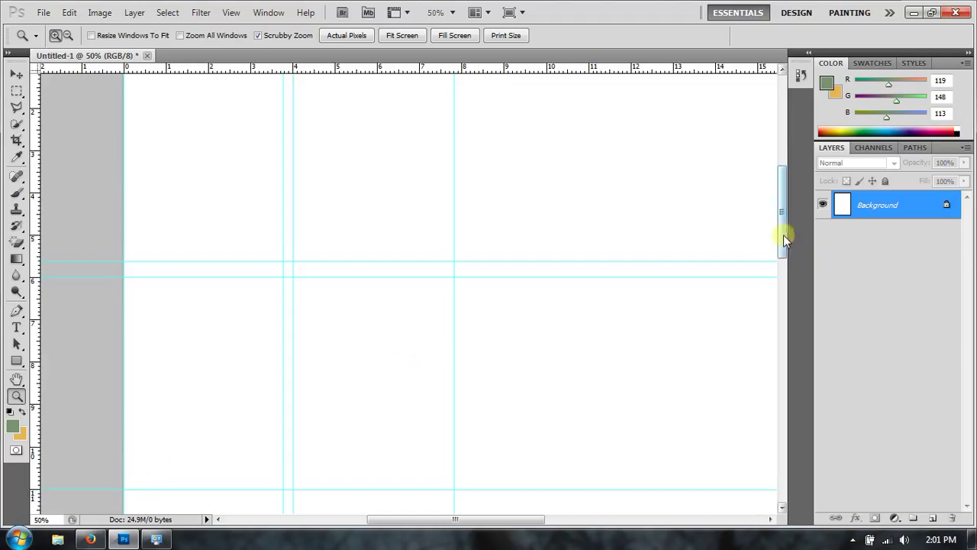
left_click_drag(781, 229, 780, 244)
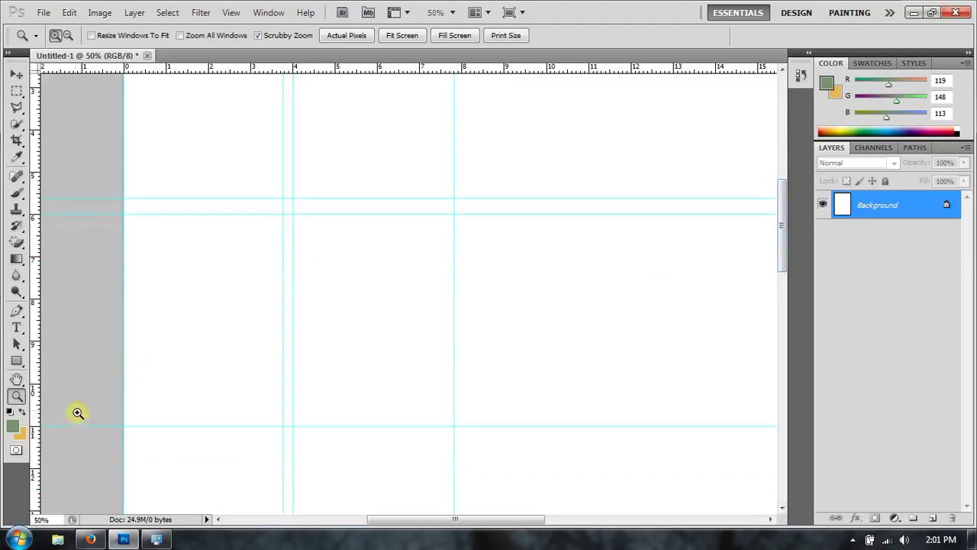
left_click(16, 74)
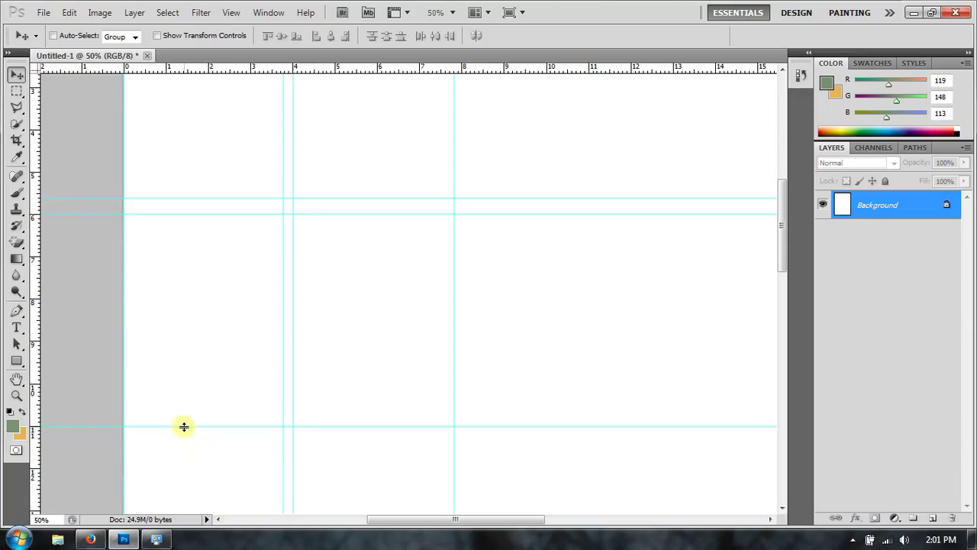
left_click_drag(184, 426, 178, 453)
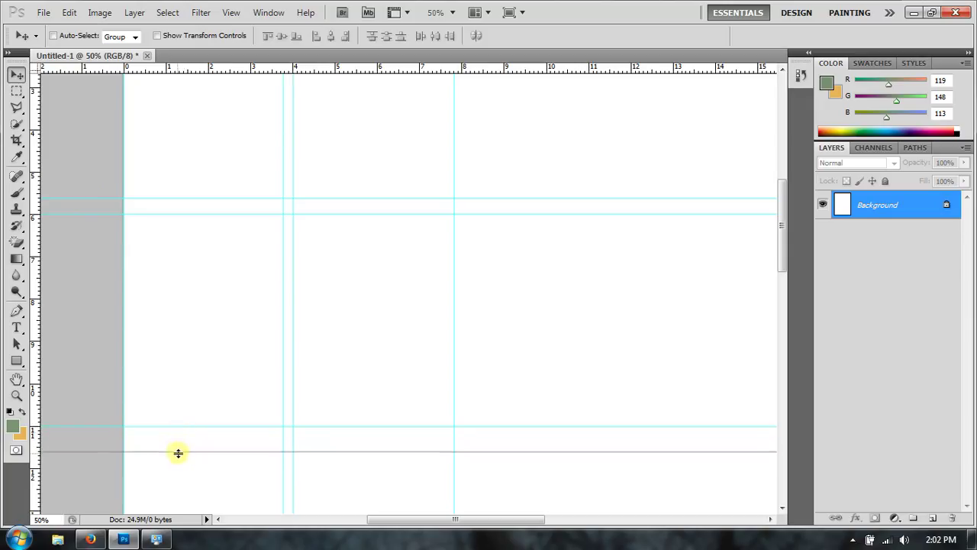
left_click_drag(178, 453, 178, 452)
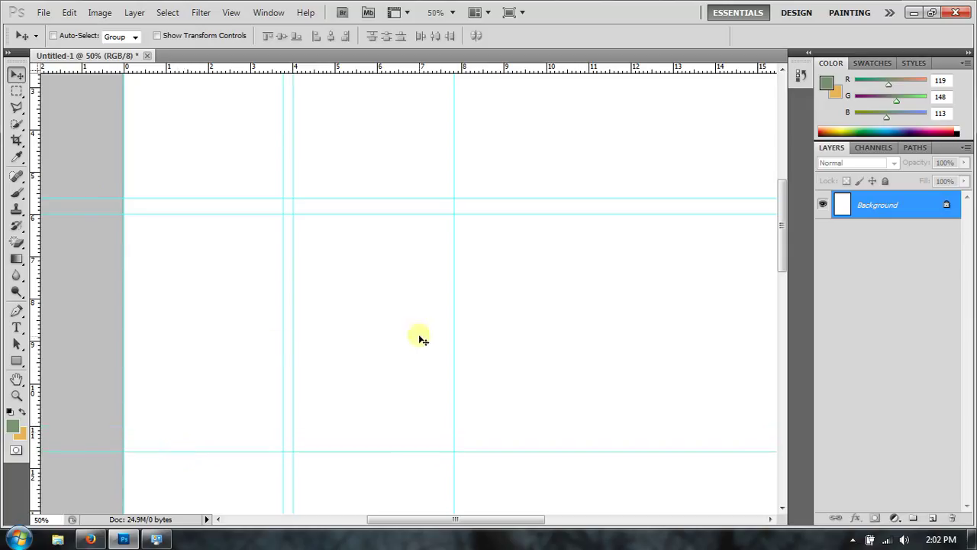
left_click_drag(782, 229, 761, 190)
Open the portrait photo 2.jpg
left_click(43, 12)
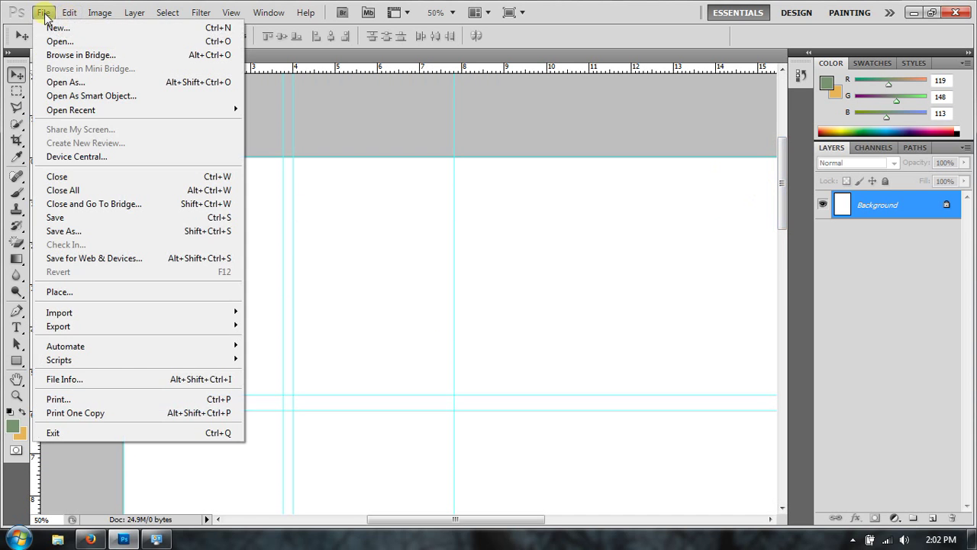
key("Escape")
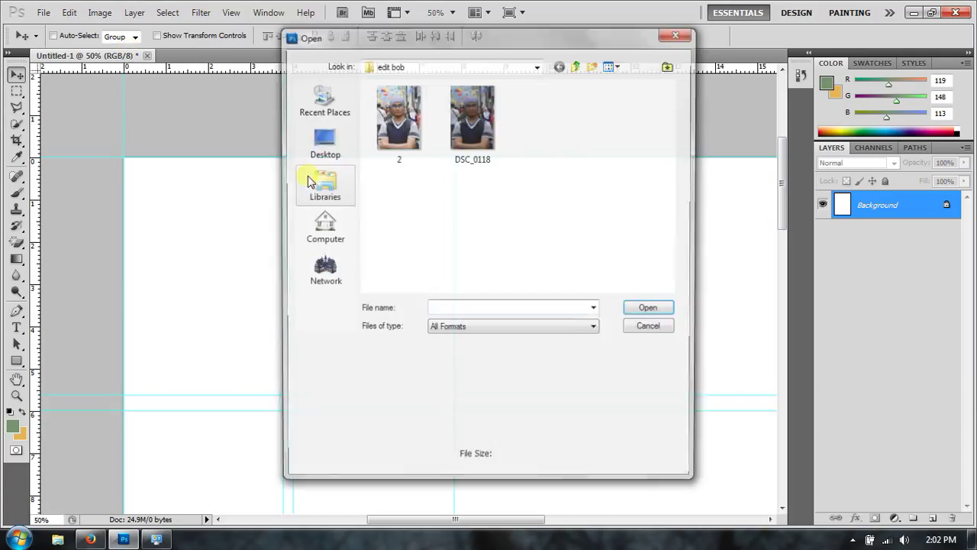
left_click(397, 119)
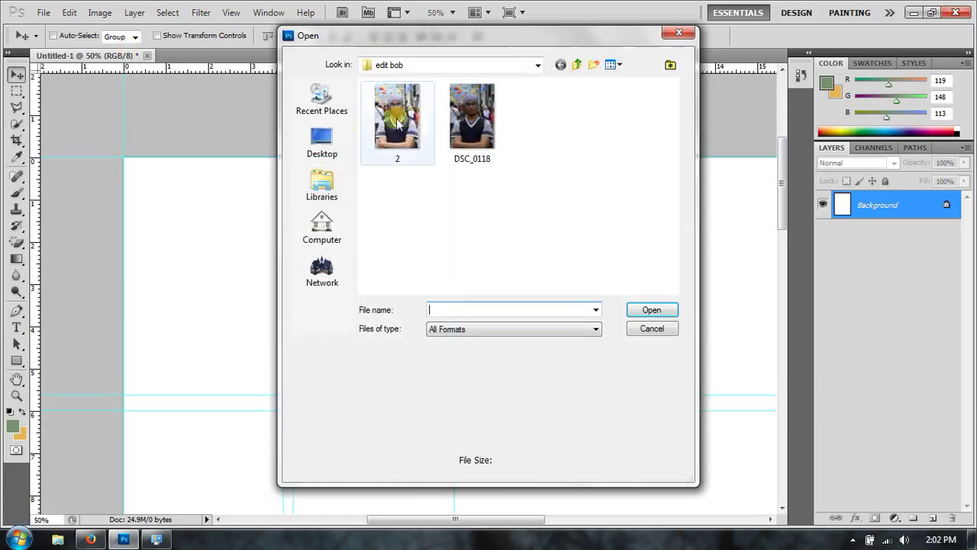
left_click(646, 314)
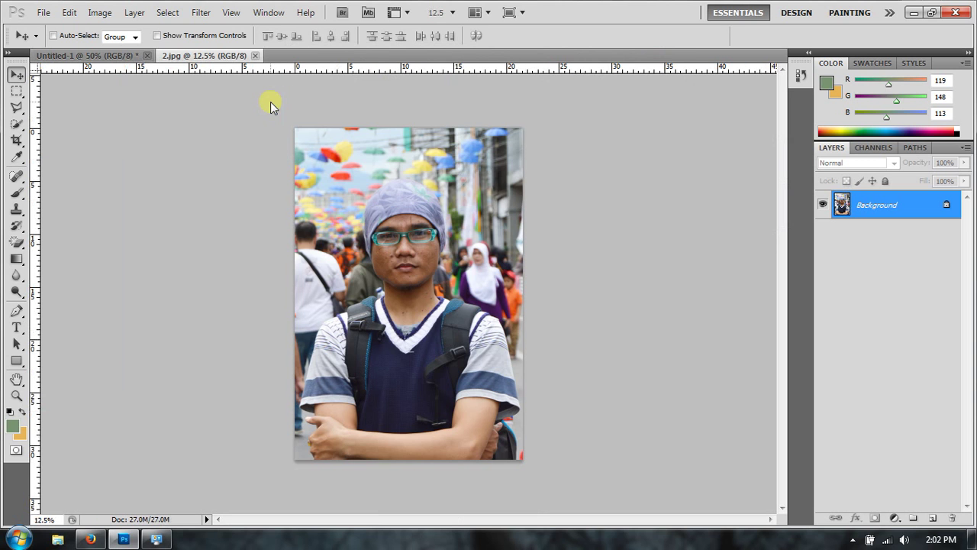
Select and copy the whole 2.jpg image, then return to Untitled-1
left_click(169, 13)
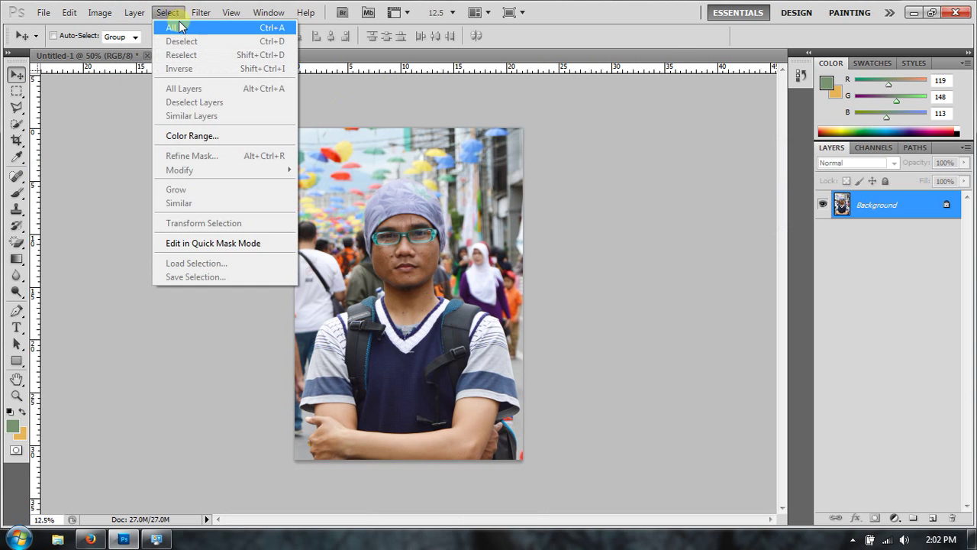
left_click(68, 13)
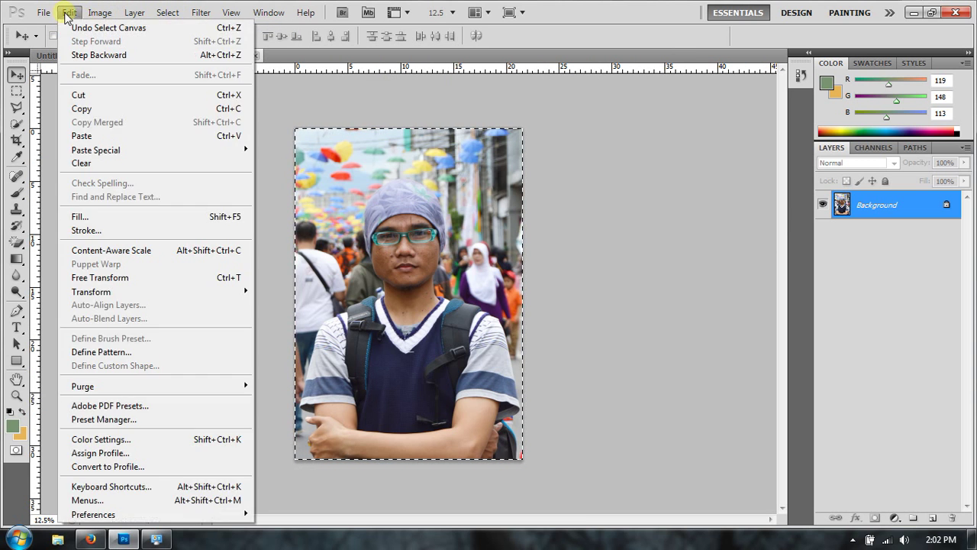
left_click(92, 109)
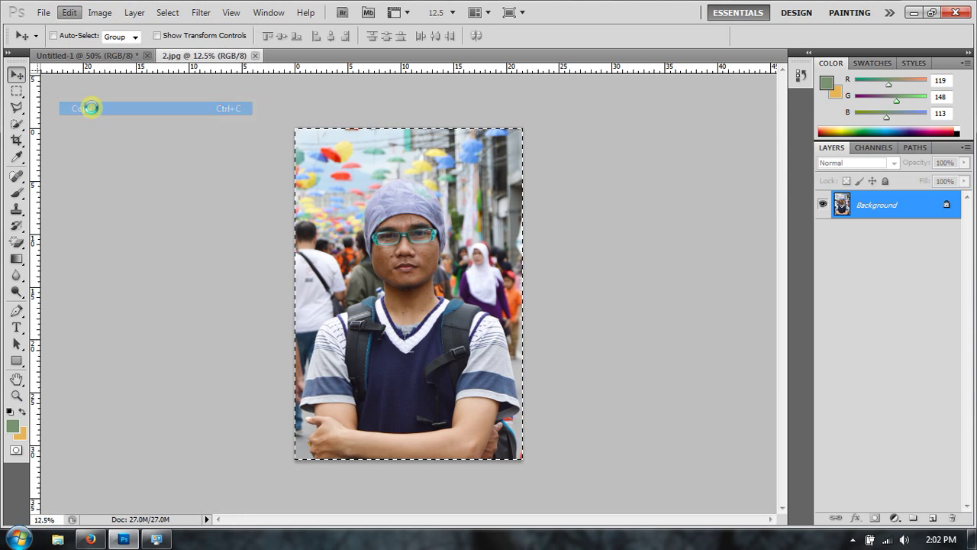
left_click(88, 56)
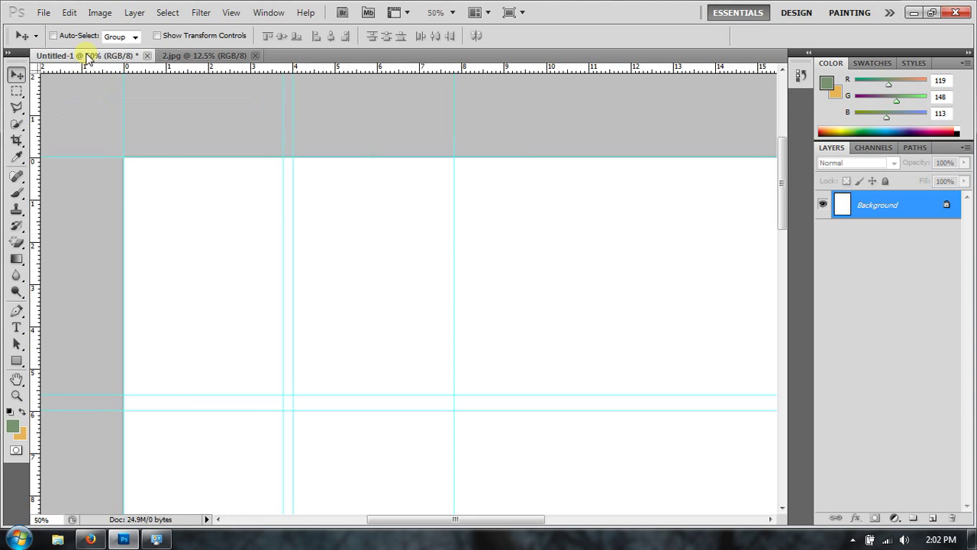
left_click(68, 13)
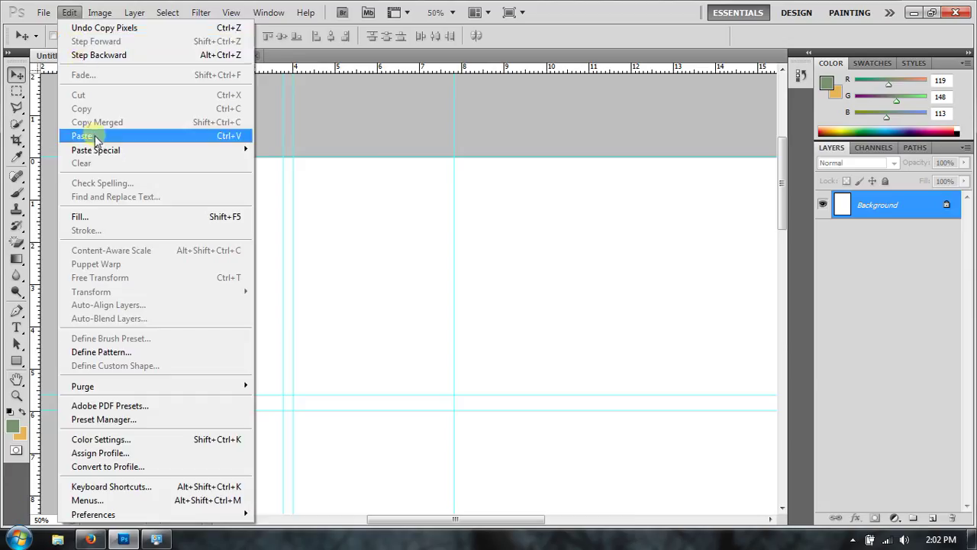
Paste the portrait, fit the page on screen, and shrink it into the top-left corner
left_click(95, 131)
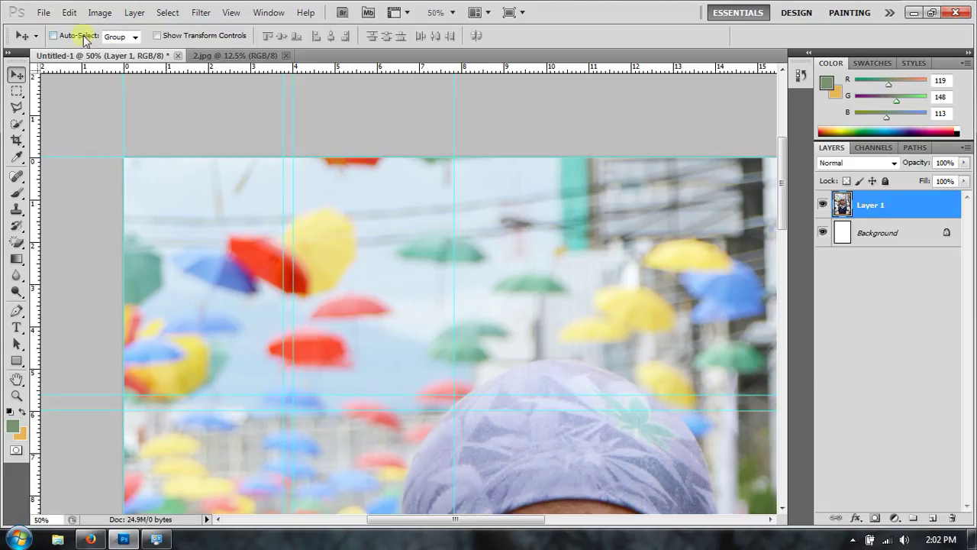
left_click(17, 396)
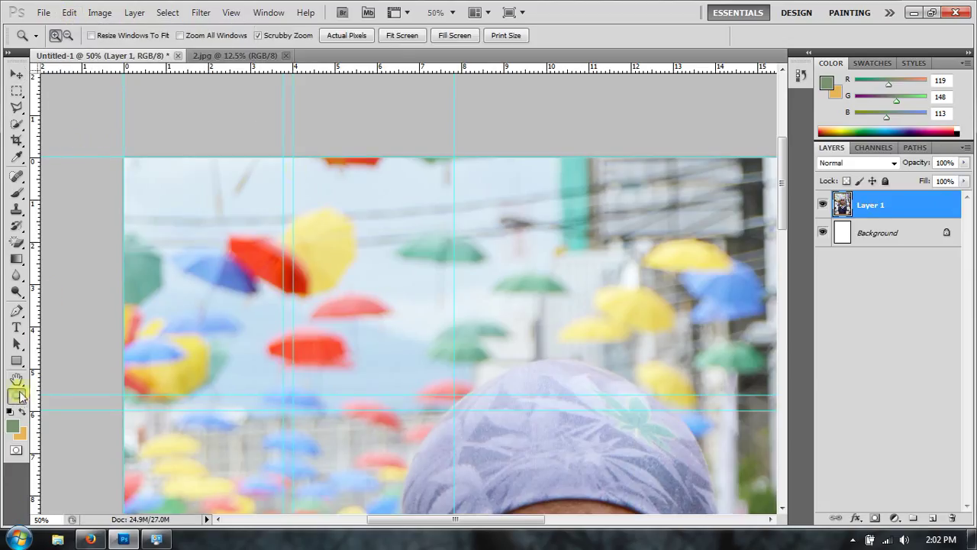
left_click(402, 35)
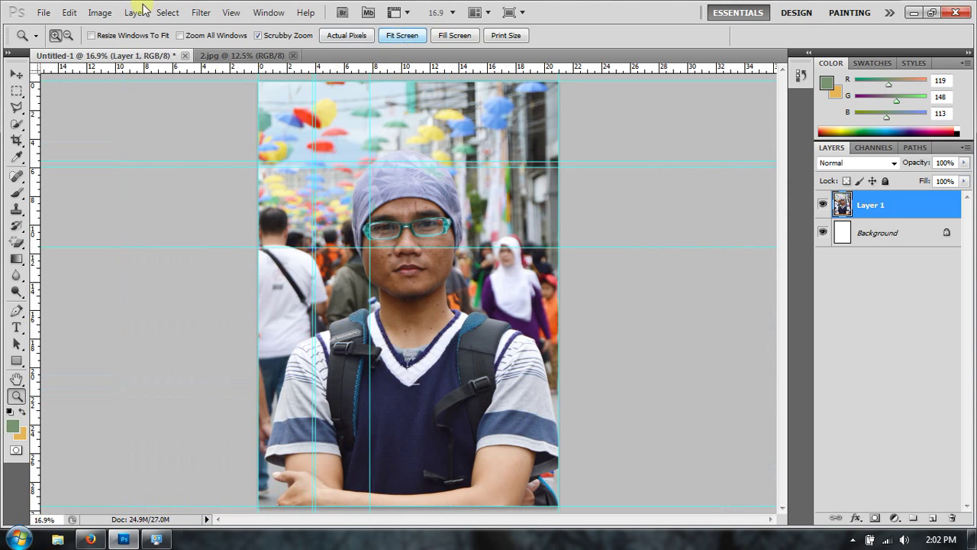
left_click(69, 12)
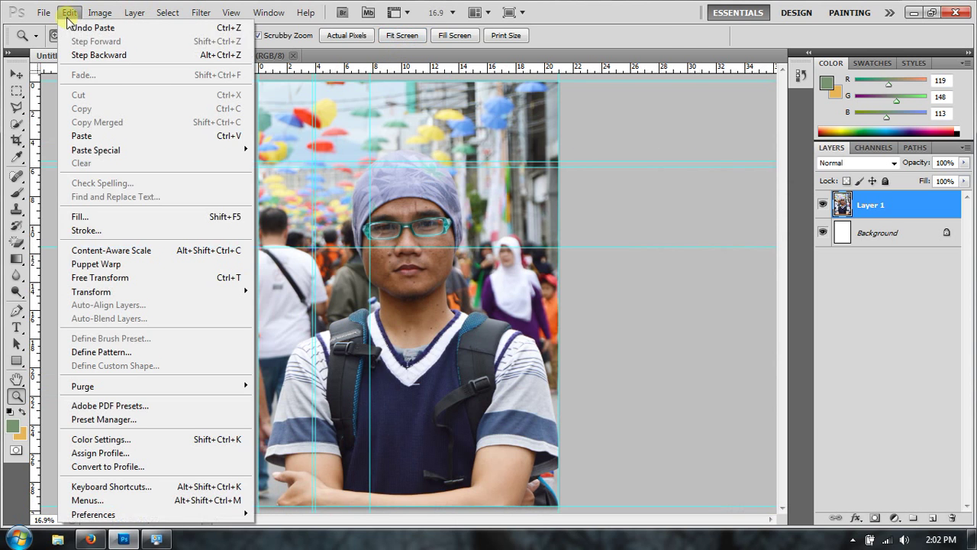
left_click(123, 276)
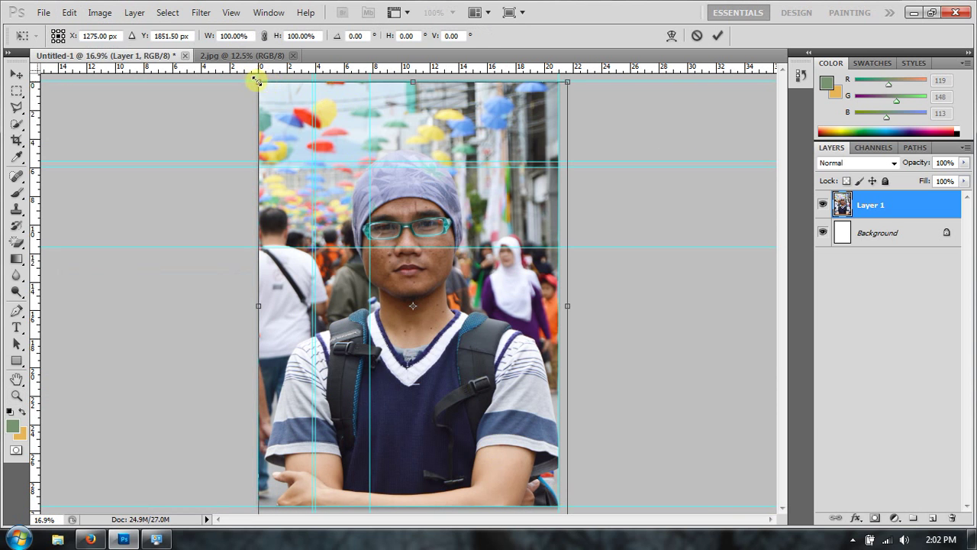
mouse_move(257, 79)
left_mouse_down()
mouse_move(349, 225)
mouse_move(411, 383)
left_mouse_up()
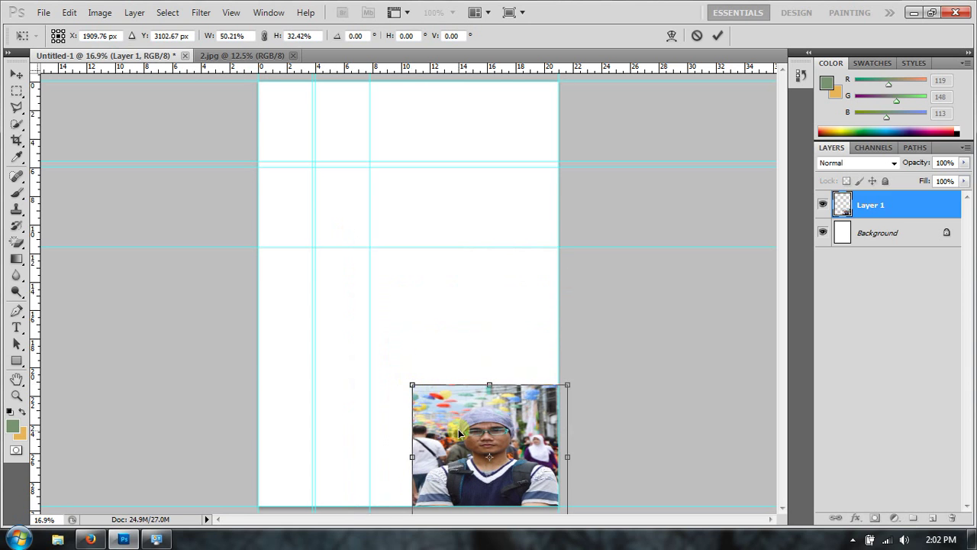
mouse_move(459, 433)
left_mouse_down()
mouse_move(339, 245)
mouse_move(304, 147)
mouse_move(309, 131)
left_mouse_up()
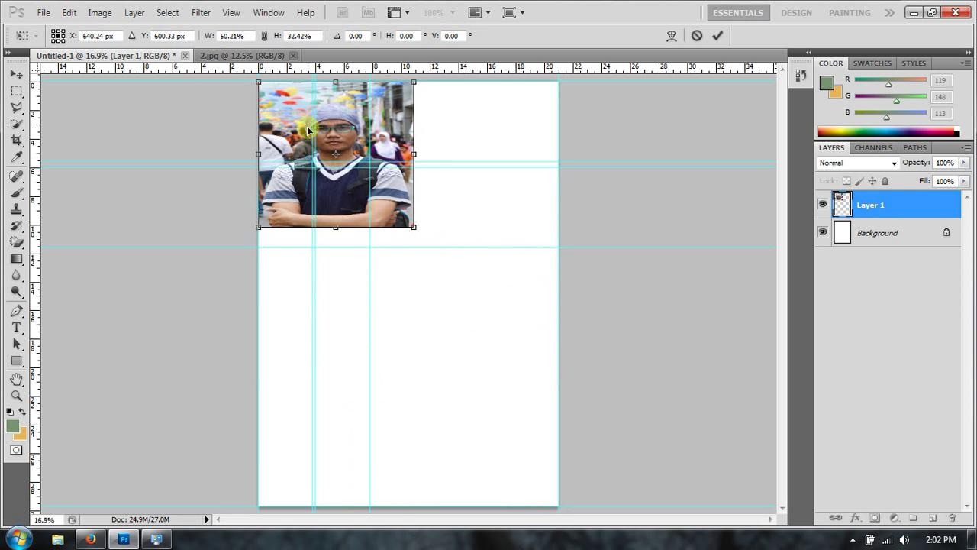
Trim the portrait's width and height to the first guide cell and apply the transform
left_click(410, 152)
mouse_move(409, 153)
left_mouse_down()
mouse_move(288, 145)
mouse_move(310, 143)
left_mouse_up()
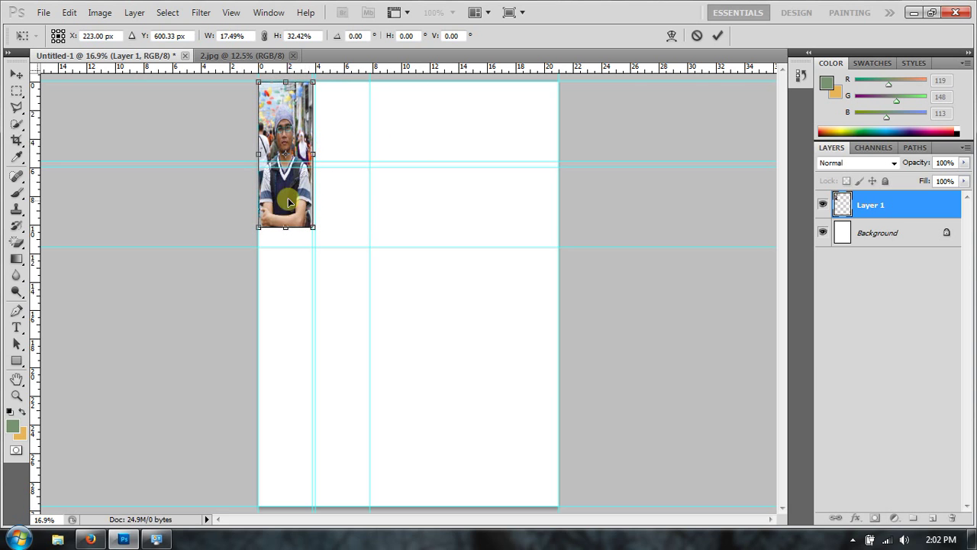
left_click_drag(287, 223, 284, 155)
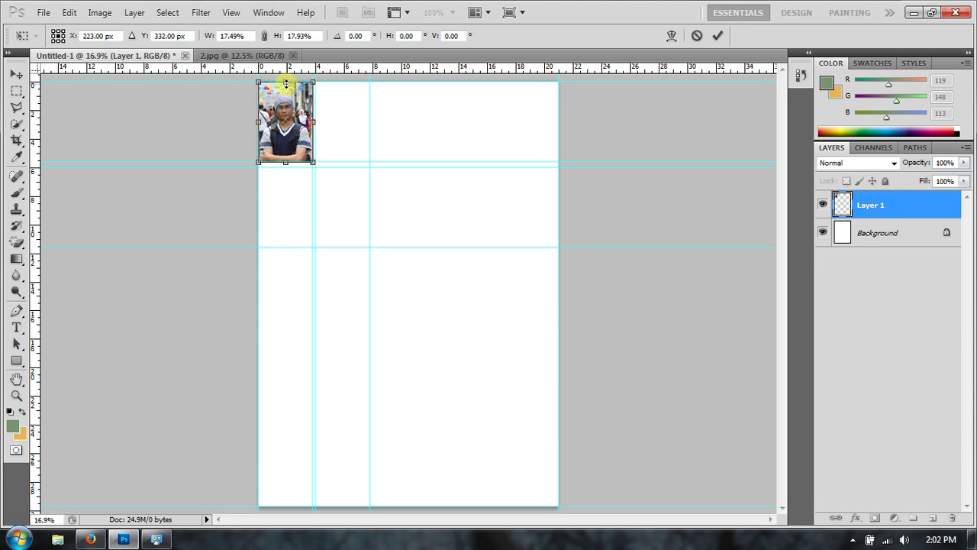
mouse_move(285, 83)
left_mouse_down()
mouse_move(283, 100)
mouse_move(284, 86)
left_mouse_up()
left_click(16, 74)
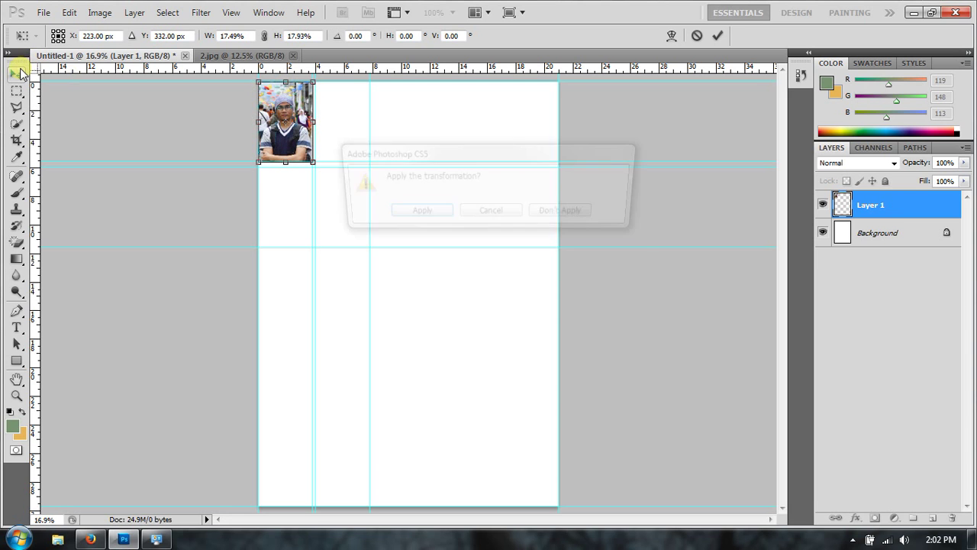
left_click(416, 213)
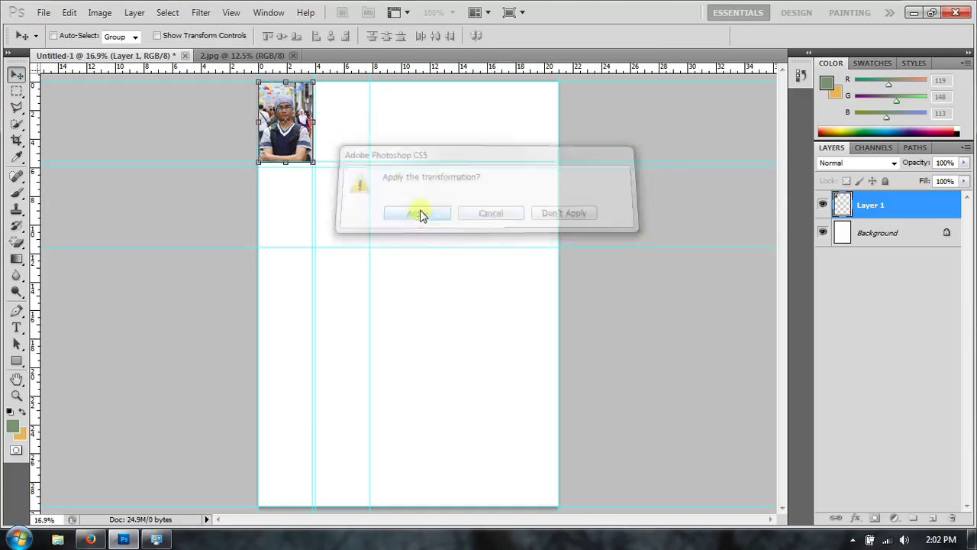
Rename the portrait layer to 4x6
right_click(870, 204)
left_click(765, 189)
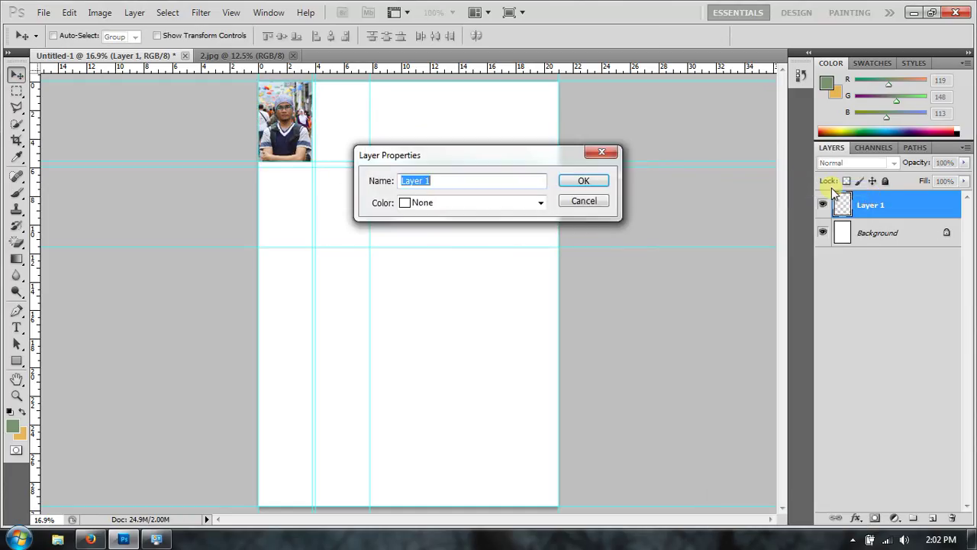
type("4x6")
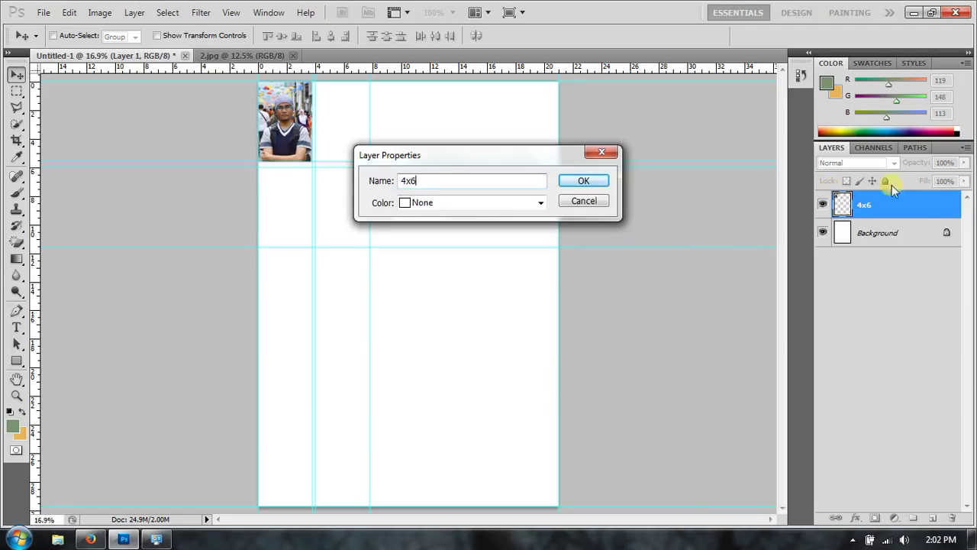
left_click(583, 183)
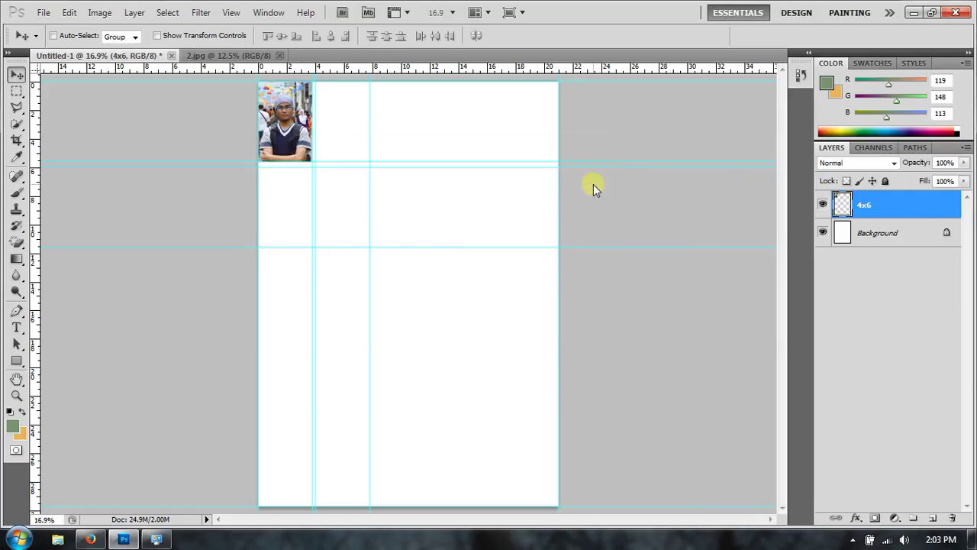
Duplicate the 4x6 layer into the second, third and fourth photos placed side by side
right_click(902, 210)
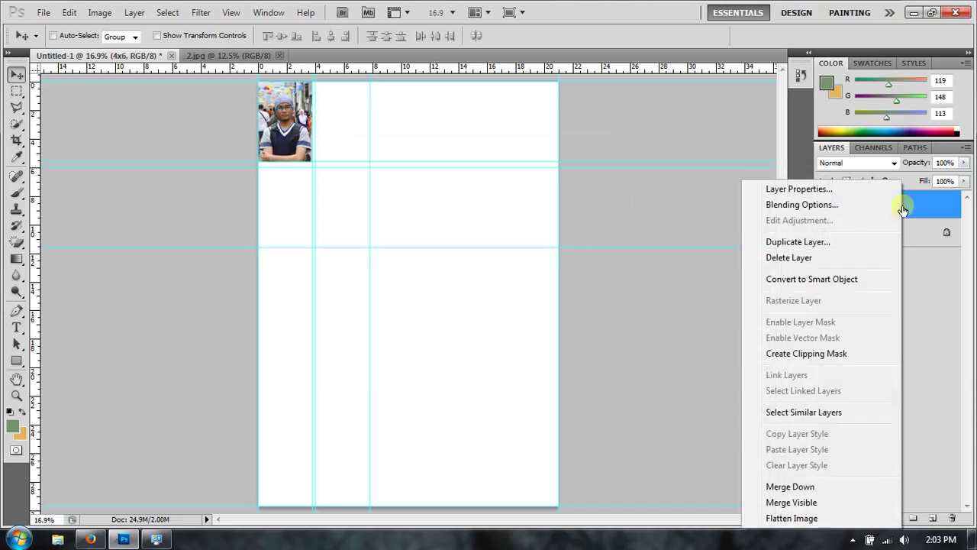
left_click(808, 242)
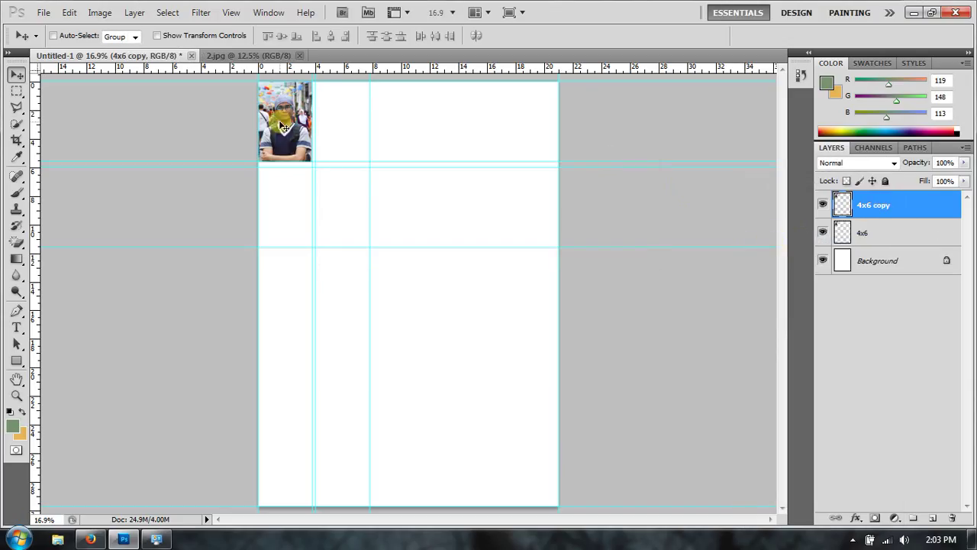
left_click_drag(281, 122, 336, 126)
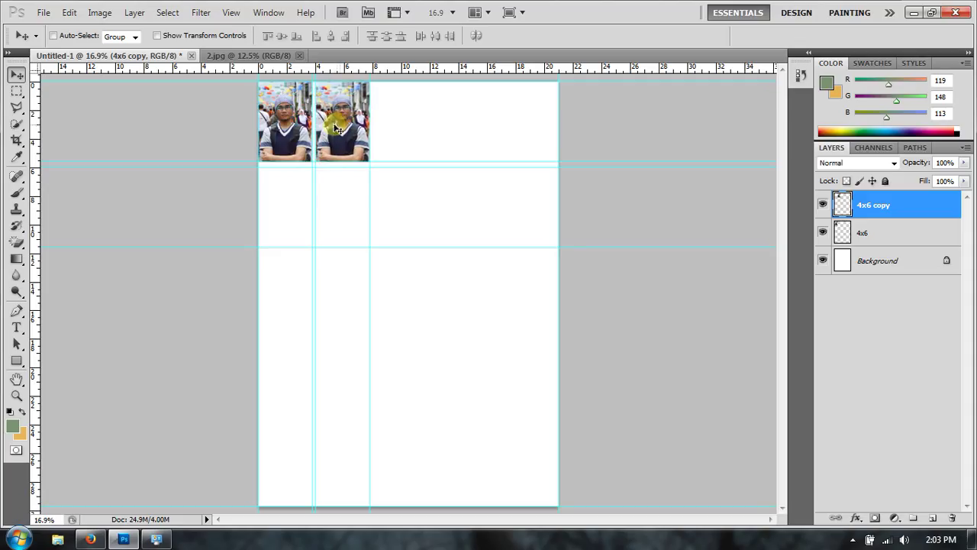
left_click(888, 235, "ctrl")
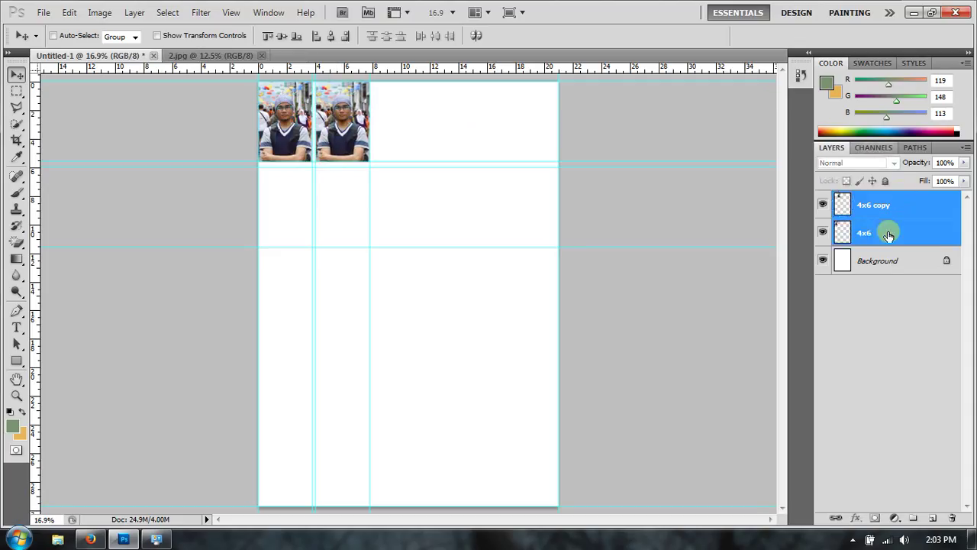
right_click(888, 235)
left_click(784, 241)
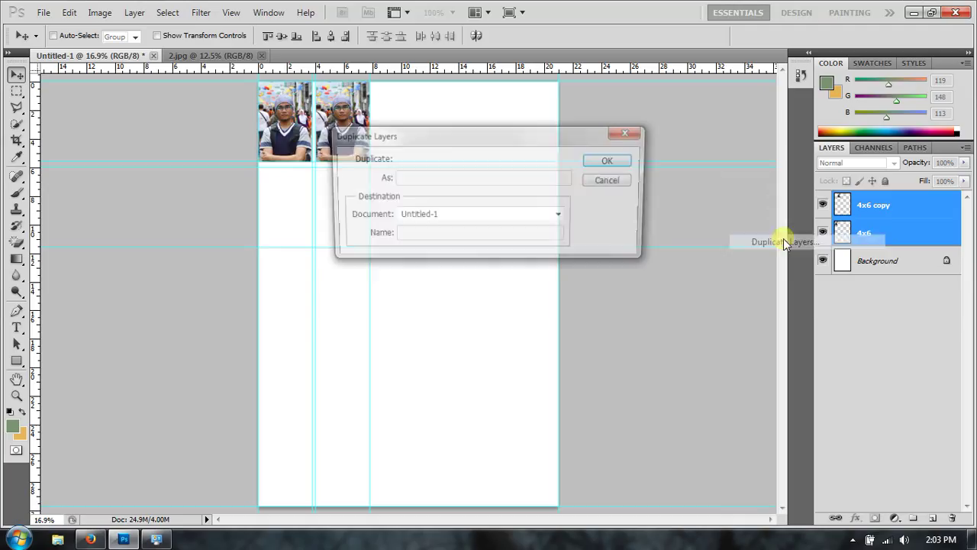
left_click(607, 160)
left_click_drag(328, 112, 445, 106)
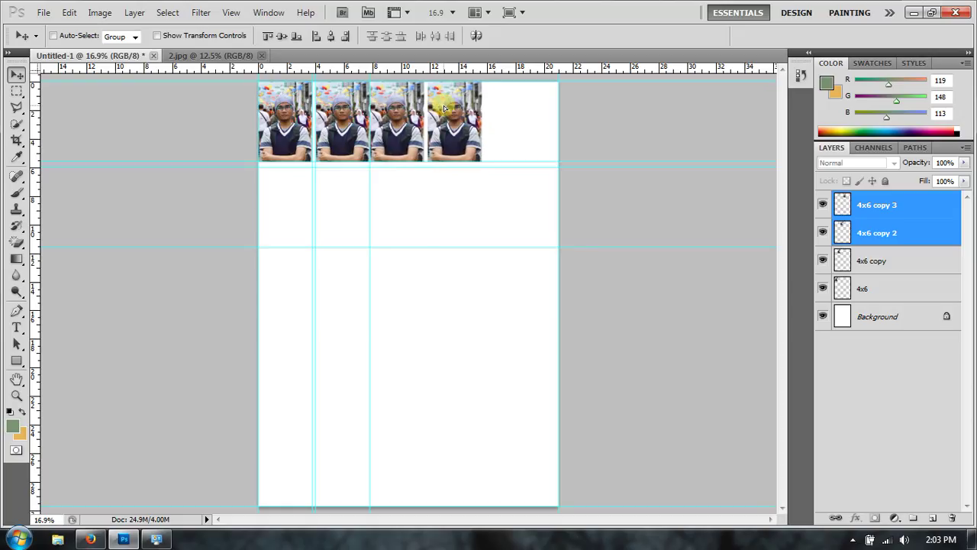
left_click_drag(443, 107, 447, 111)
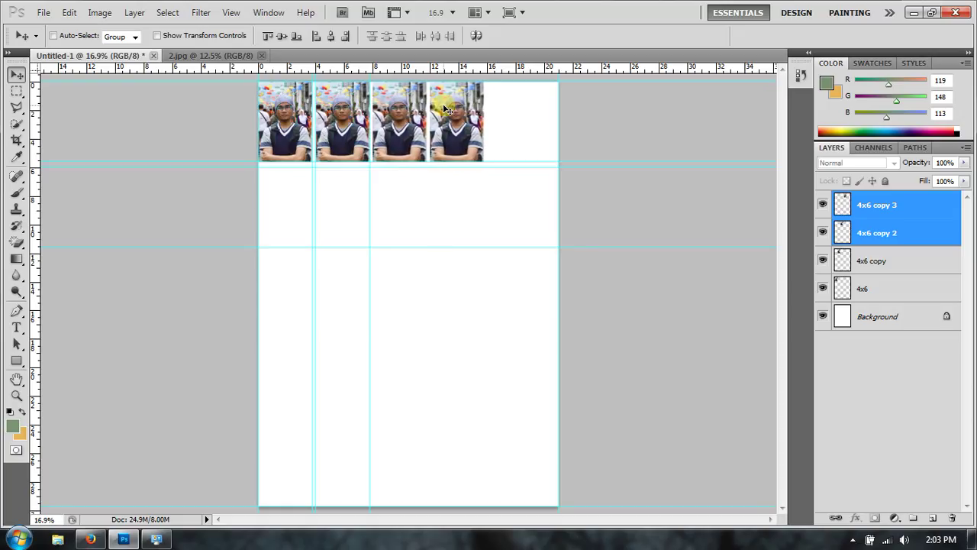
Duplicate 4x6 copy 3 as 4x6 copy 4 and place it at the row's end
left_click(865, 293, "shift")
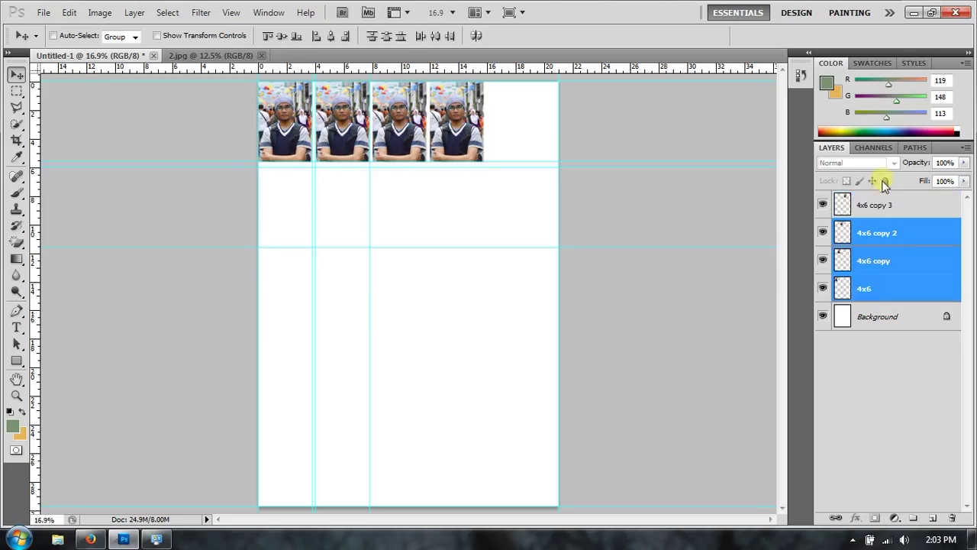
left_click(874, 204)
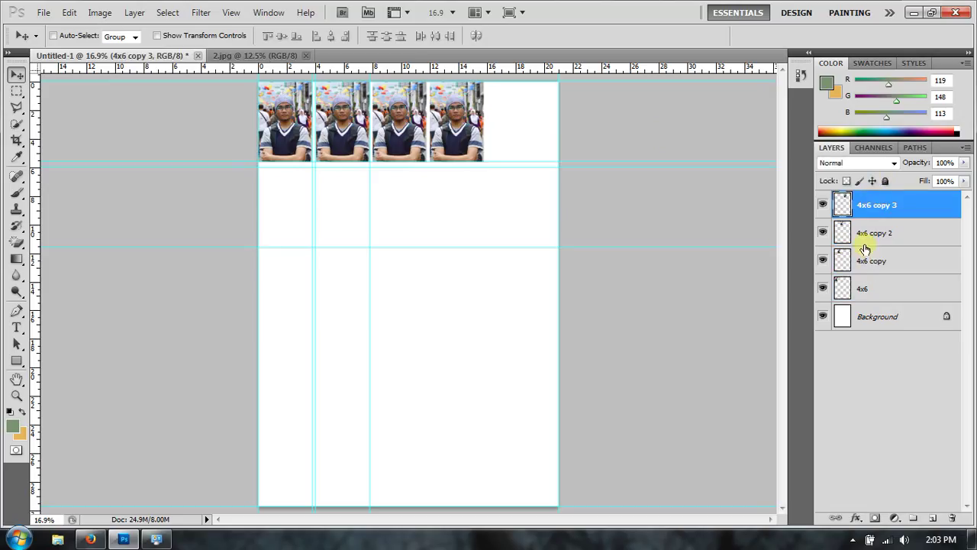
right_click(864, 205)
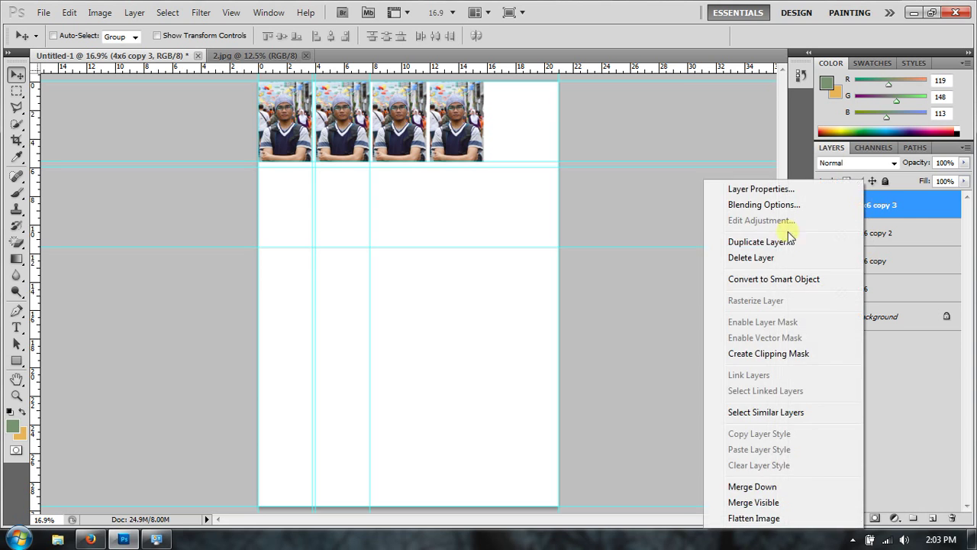
left_click(764, 242)
left_click(612, 159)
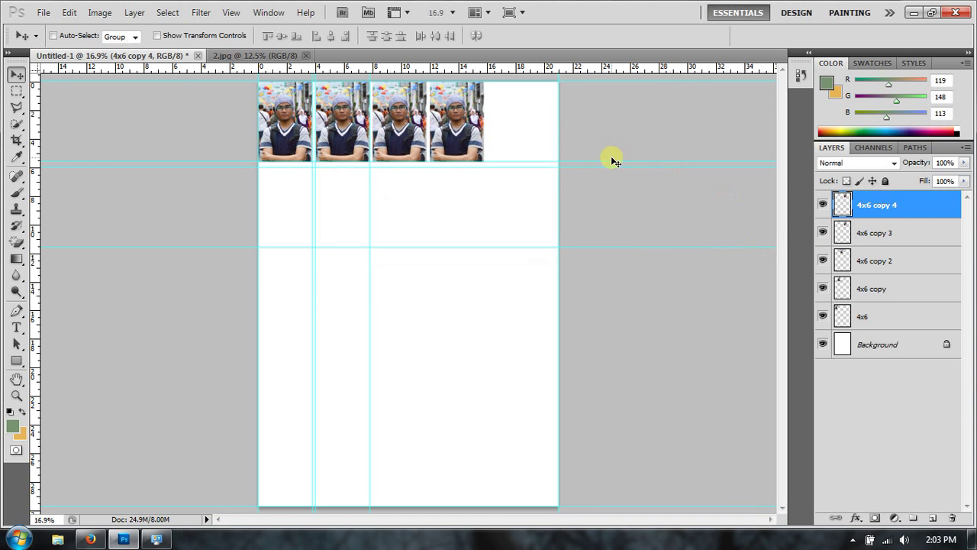
left_click_drag(456, 125, 516, 126)
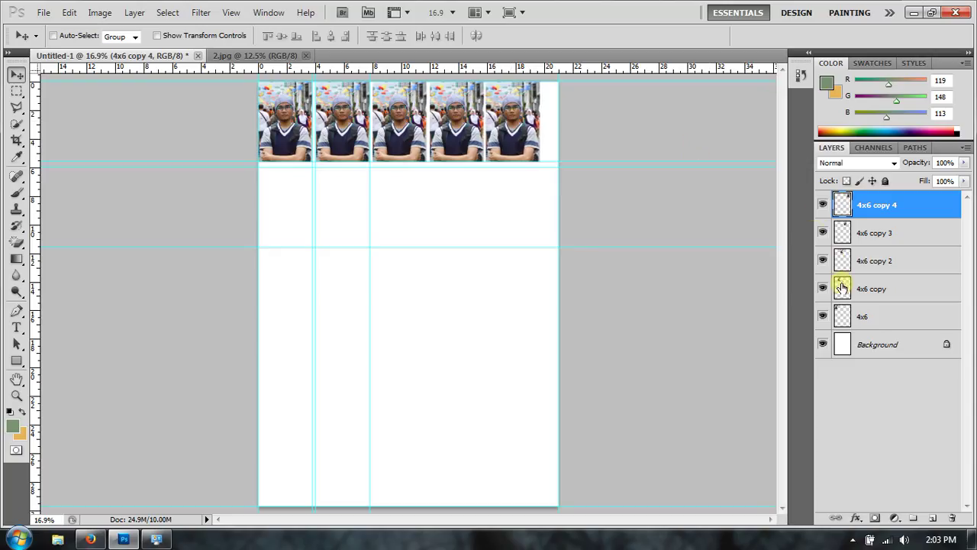
Duplicate all five 4x6 layers and move the copies down into a second row
left_click(870, 322, "shift")
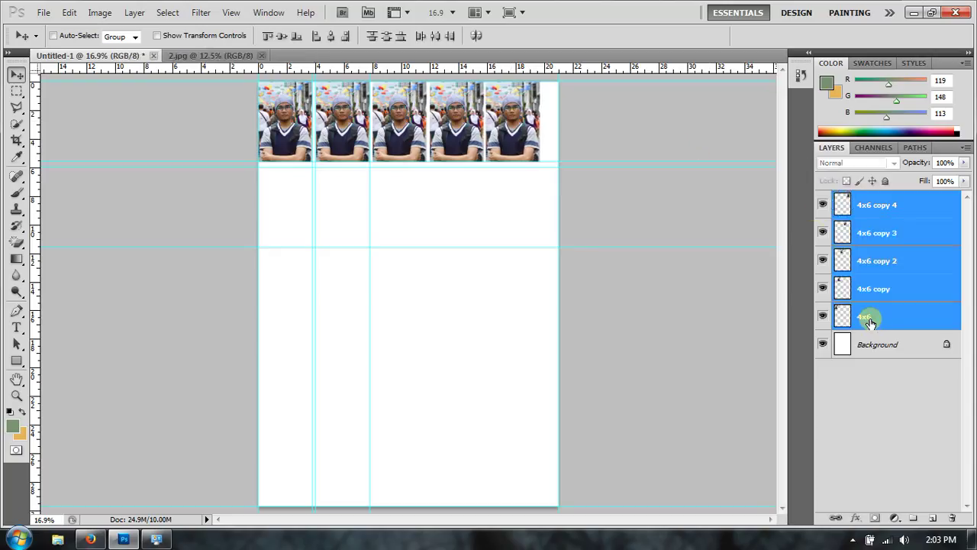
right_click(870, 321)
left_click(780, 243)
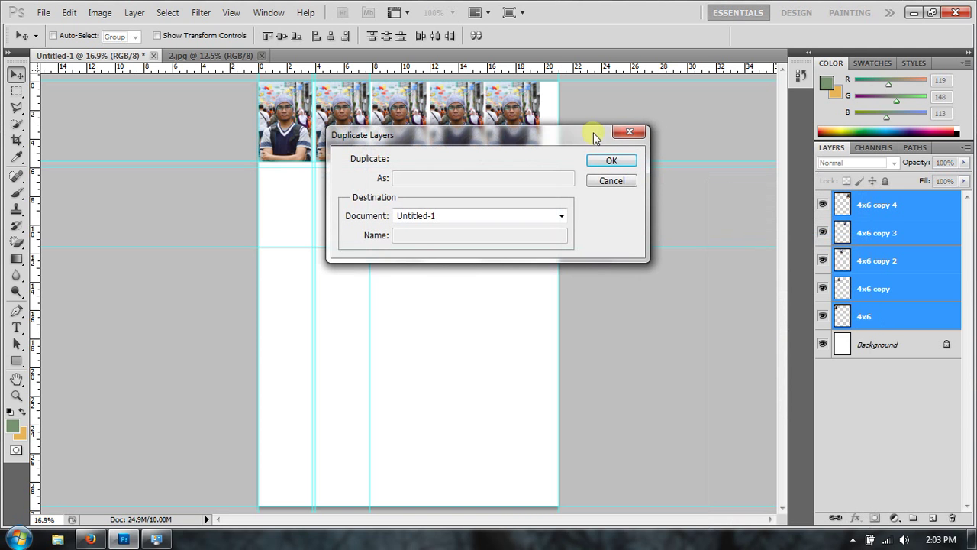
left_click(614, 158)
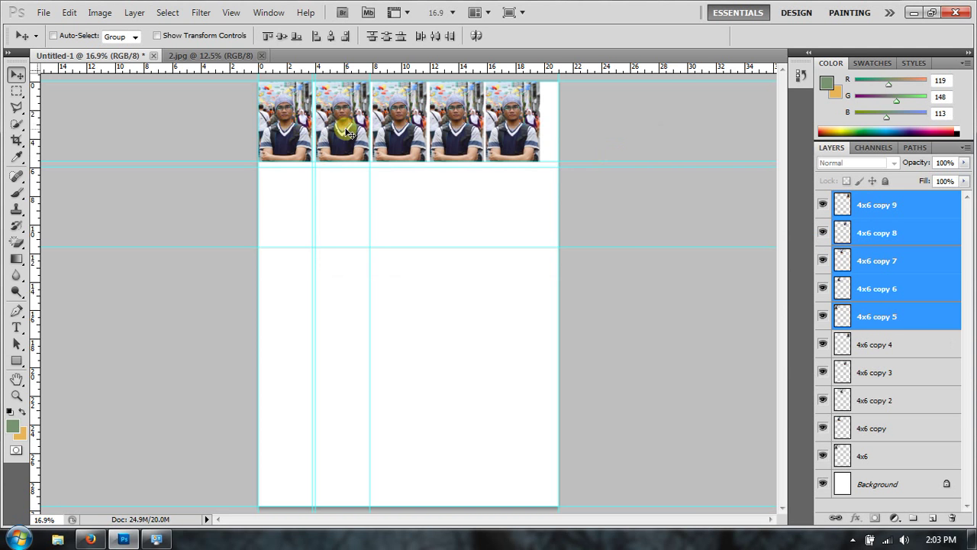
mouse_move(335, 124)
left_mouse_down()
mouse_move(330, 206)
mouse_move(348, 219)
left_mouse_up()
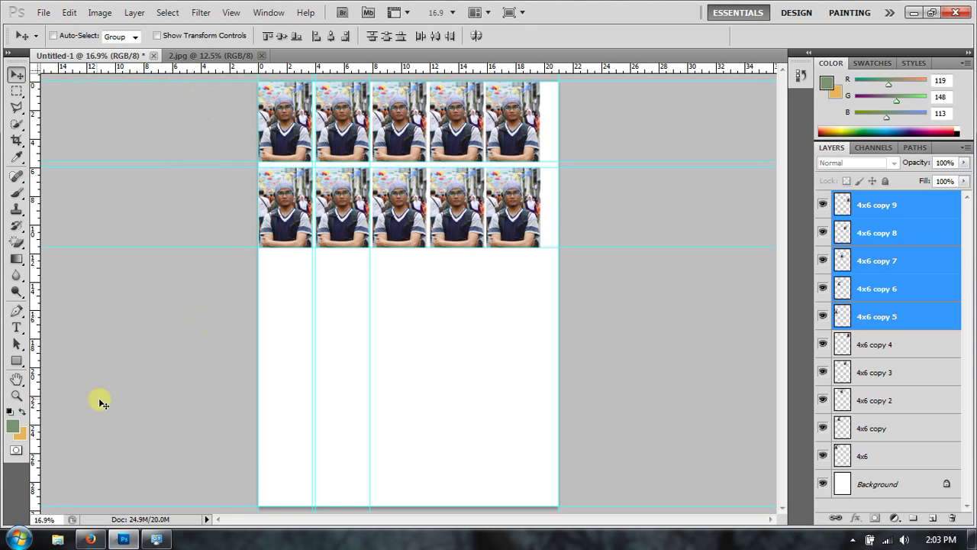
left_click(17, 395)
Zoom in and add a horizontal guide below row two and a vertical guide in column one
left_click(251, 303)
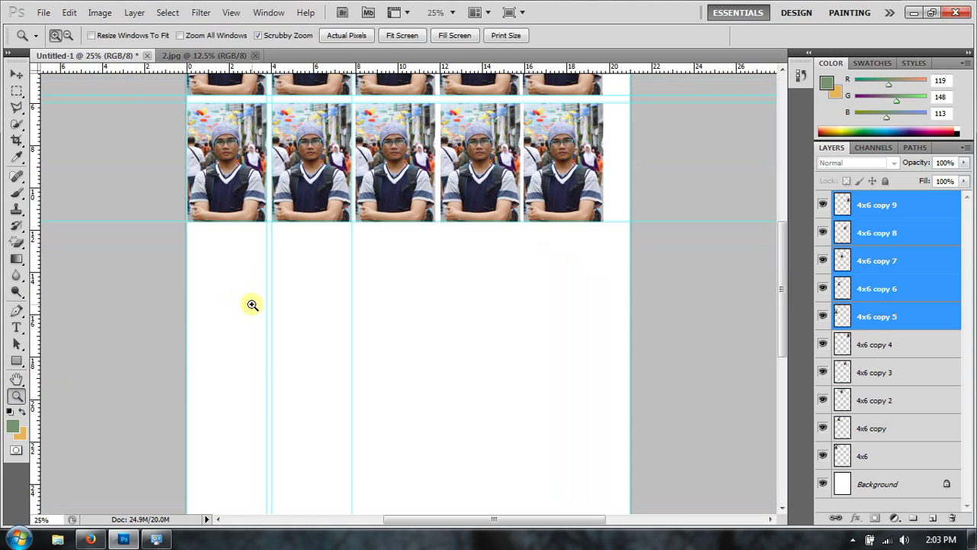
left_click_drag(784, 293, 783, 299)
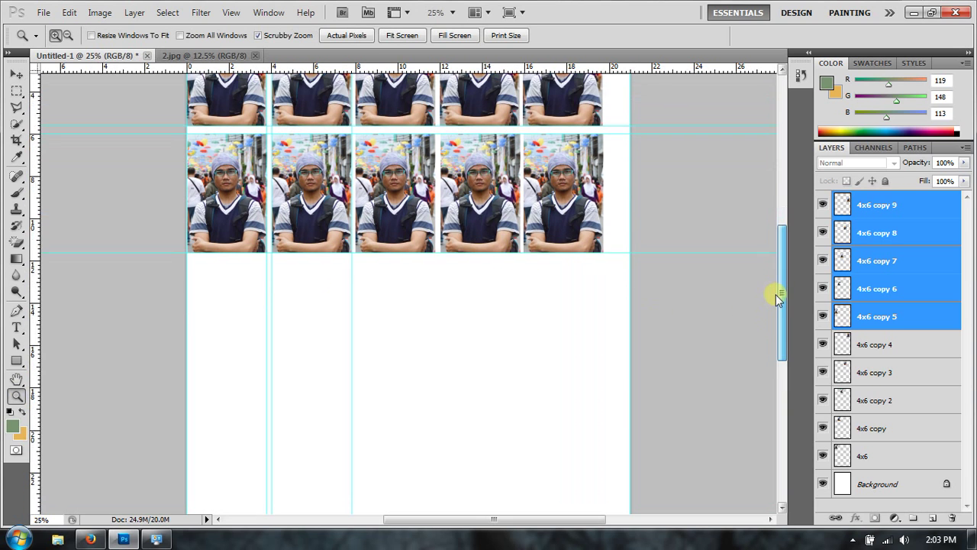
left_click_drag(509, 520, 499, 520)
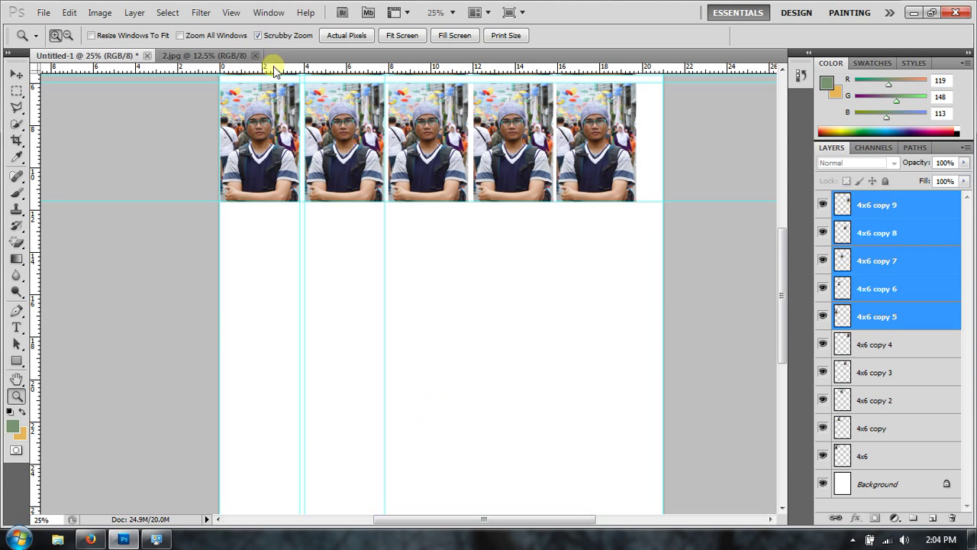
left_click_drag(274, 69, 264, 210)
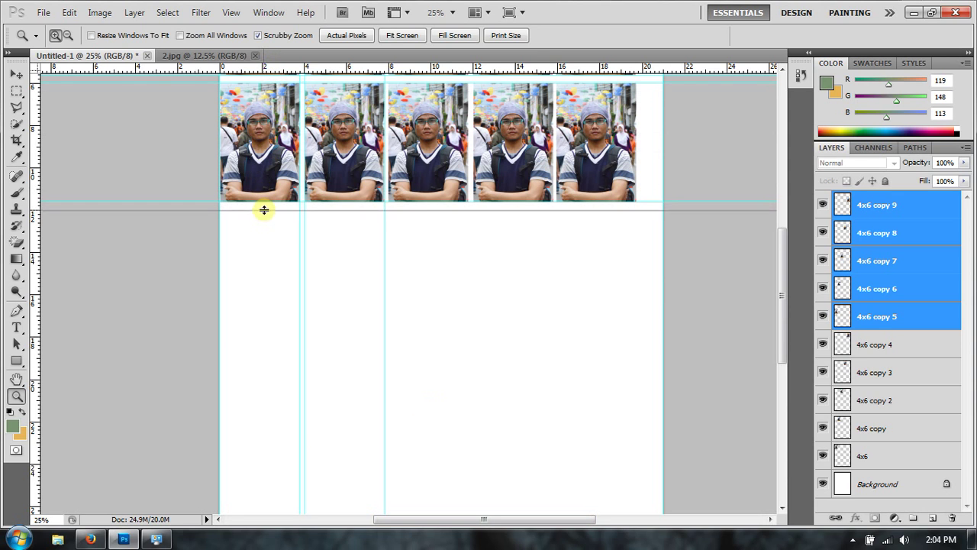
left_click_drag(263, 210, 264, 209)
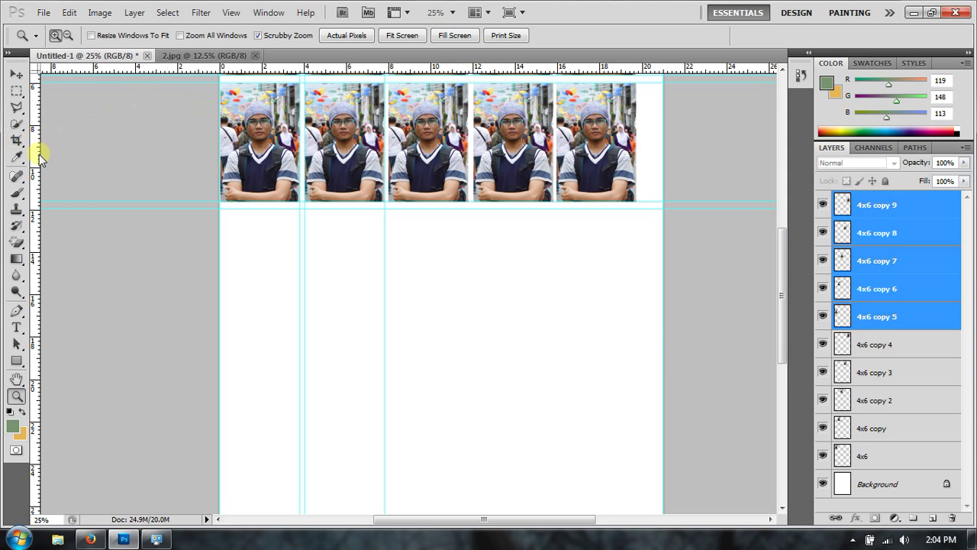
mouse_move(37, 160)
left_mouse_down()
mouse_move(287, 207)
mouse_move(277, 210)
left_mouse_up()
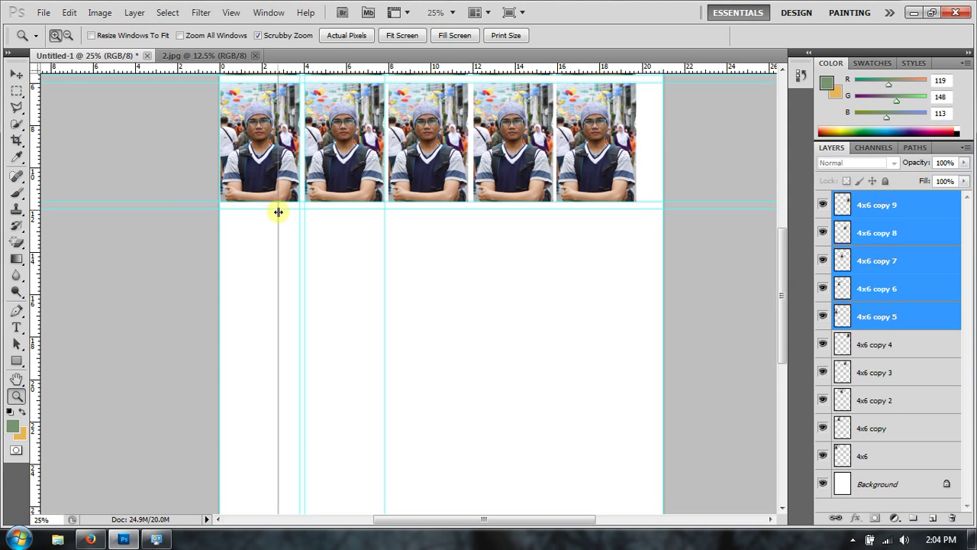
left_click_drag(277, 211, 277, 208)
left_click(522, 221)
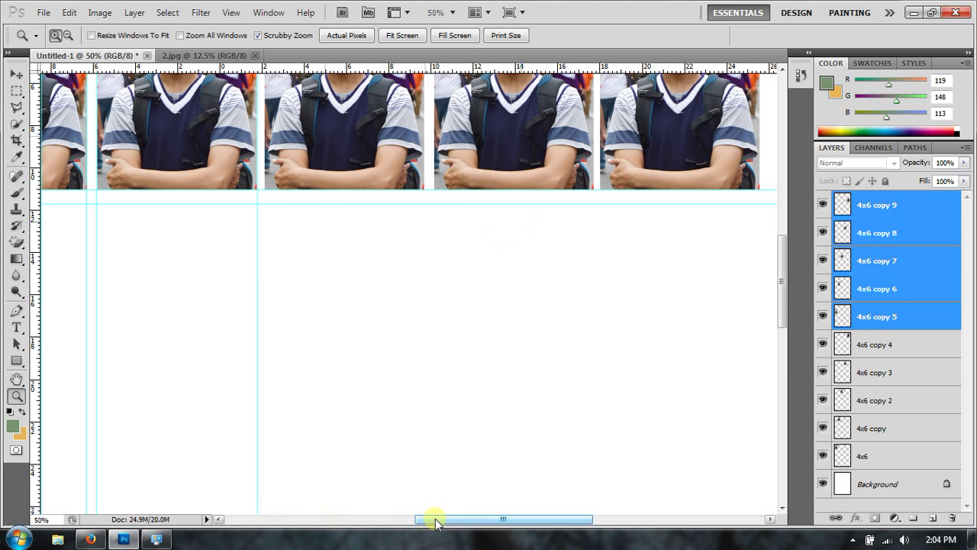
Nudge the vertical guide right, add lower horizontal and vertical guides, then fit the page on screen
left_click_drag(436, 519, 394, 520)
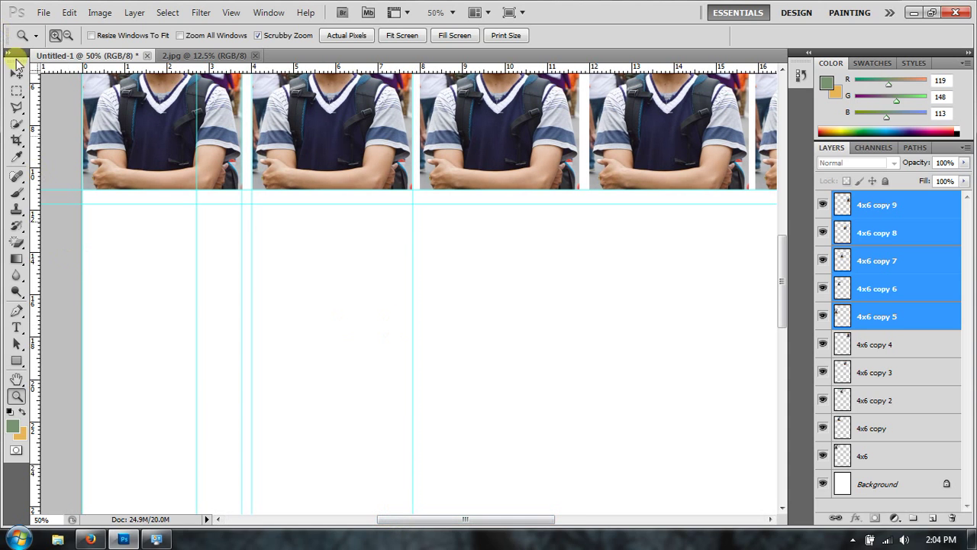
left_click(16, 74)
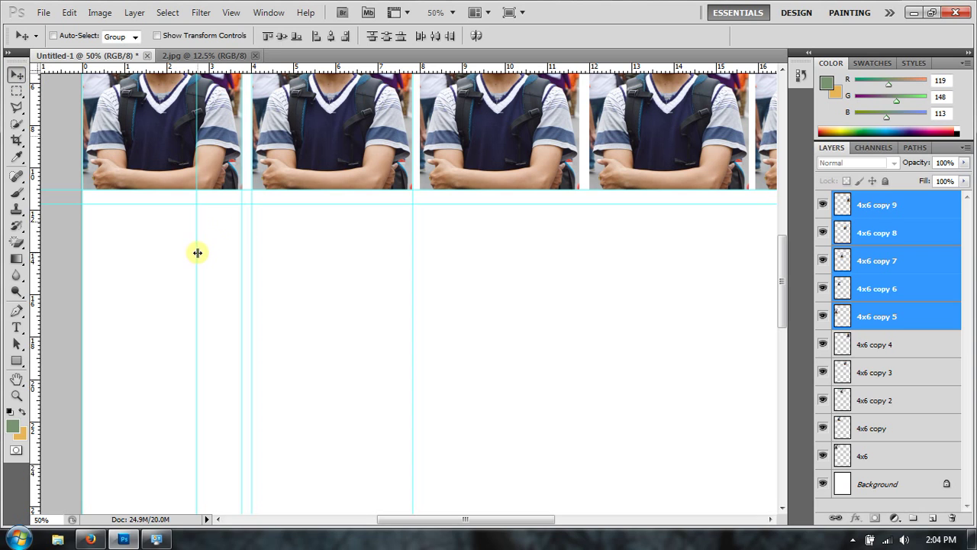
left_click_drag(198, 253, 201, 253)
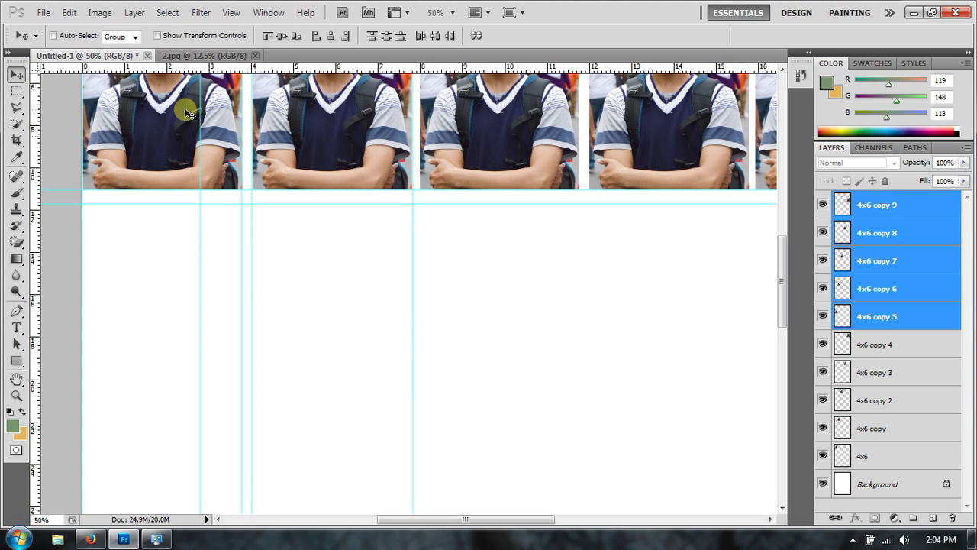
mouse_move(138, 67)
left_mouse_down()
mouse_move(141, 237)
mouse_move(119, 366)
left_mouse_up()
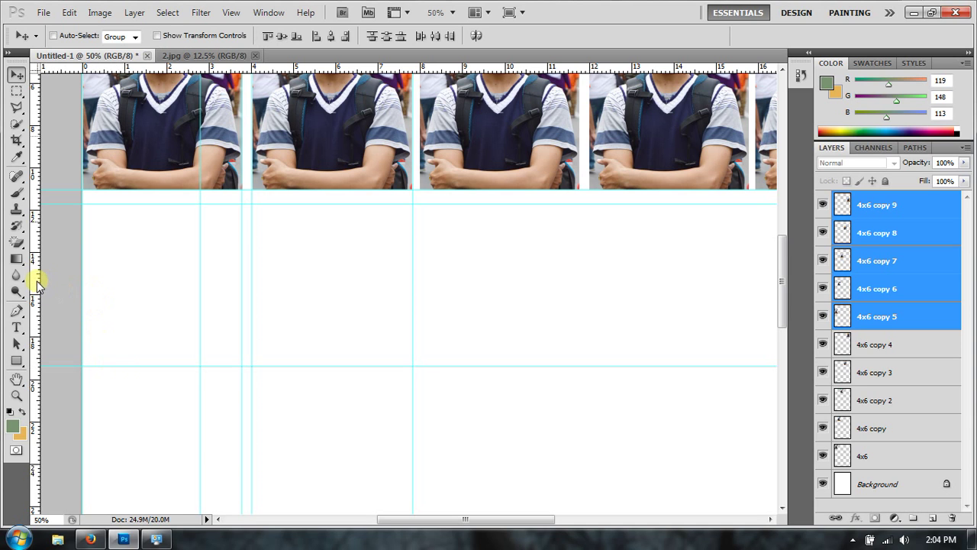
left_click_drag(37, 284, 214, 296)
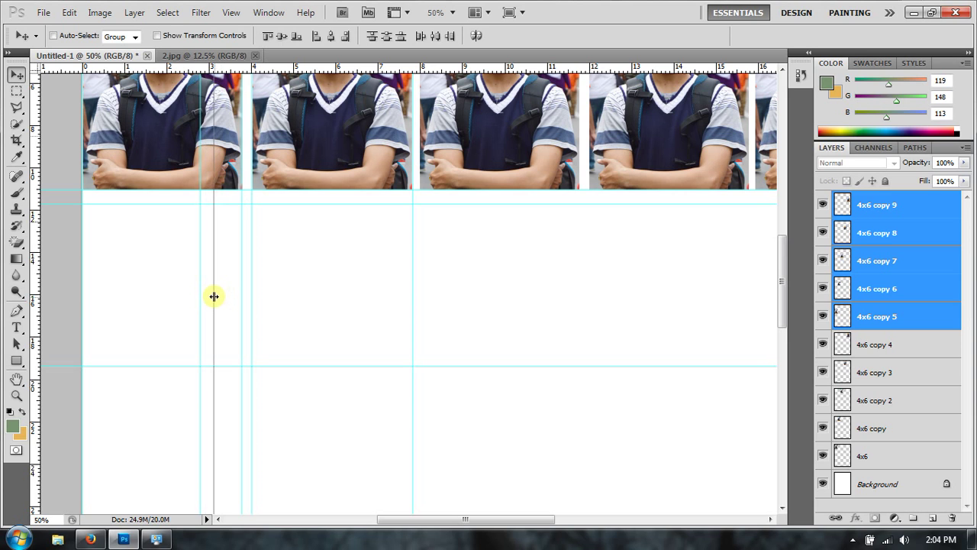
left_click_drag(214, 296, 210, 295)
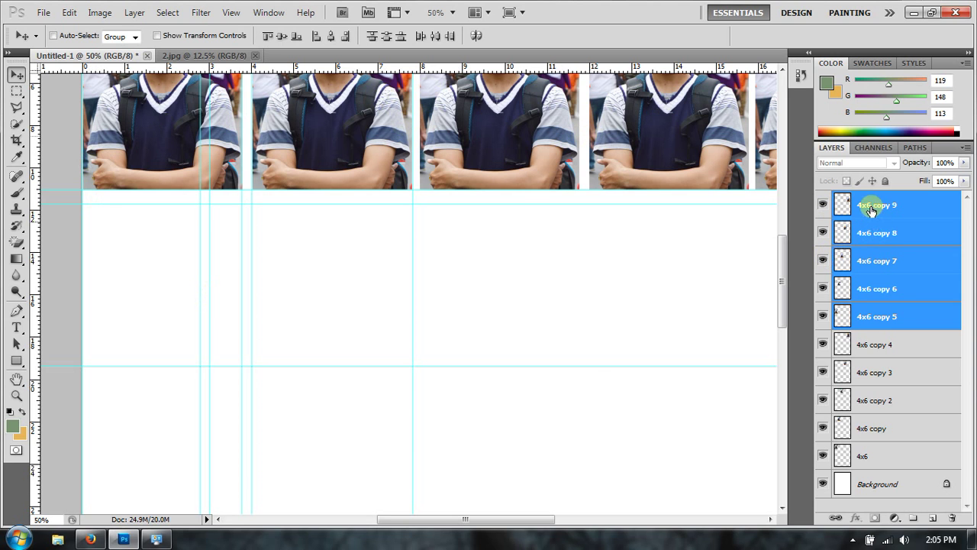
left_click_drag(464, 520, 486, 521)
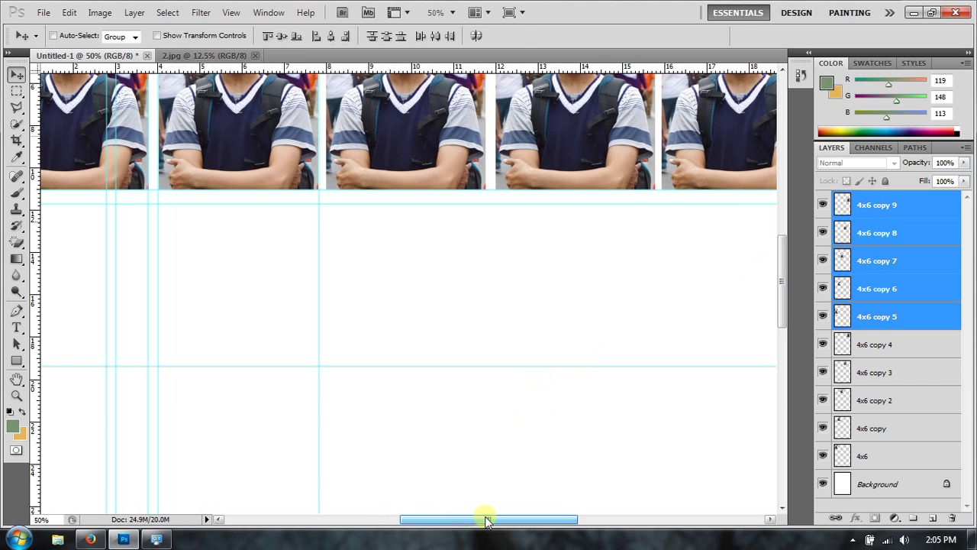
left_click(15, 396)
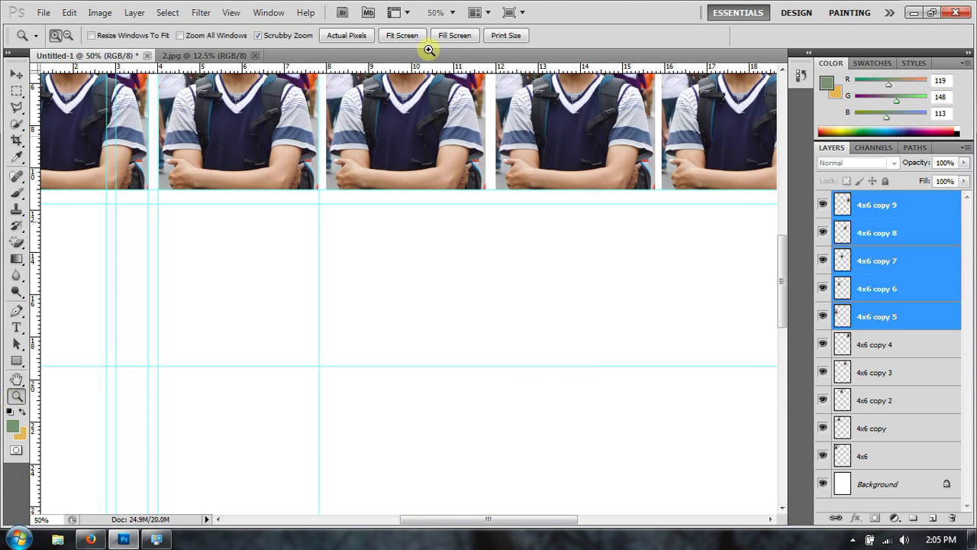
left_click(403, 37)
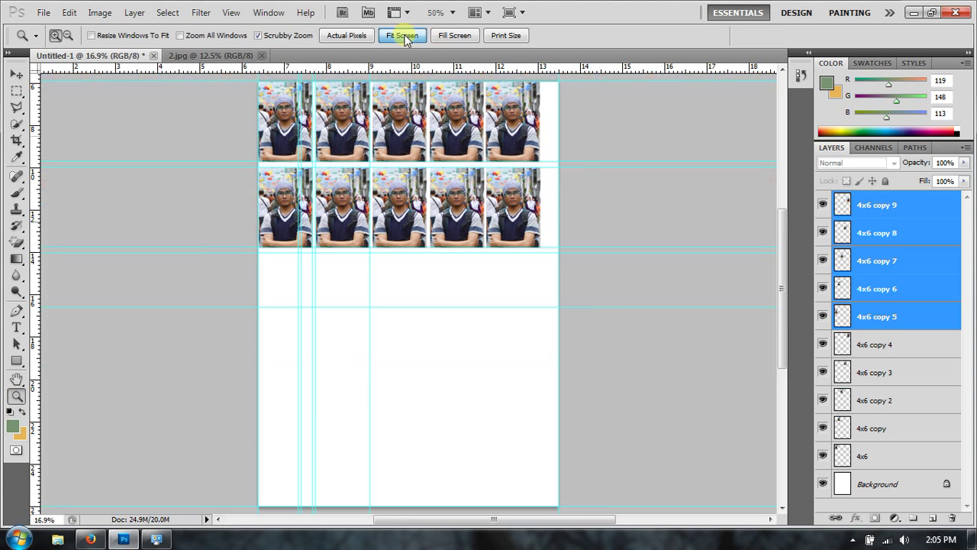
Duplicate 4x6 copy 9 as 4x6 copy 10 and move it below the grid
left_click(878, 203)
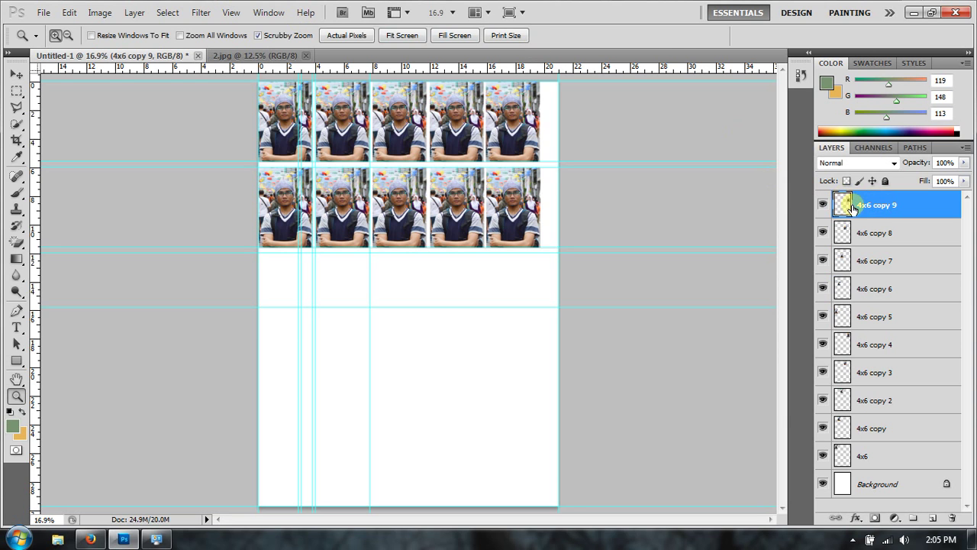
right_click(858, 208)
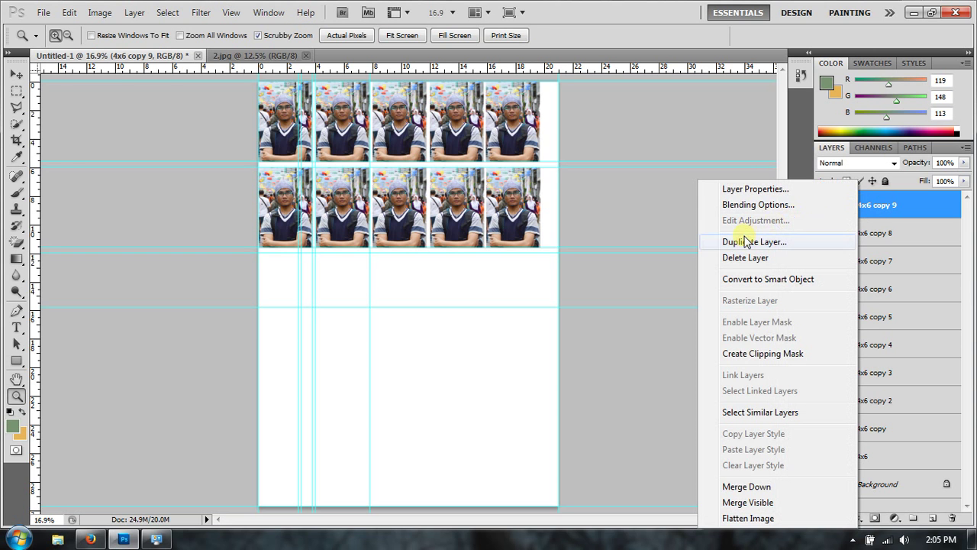
left_click(744, 241)
left_click(620, 159)
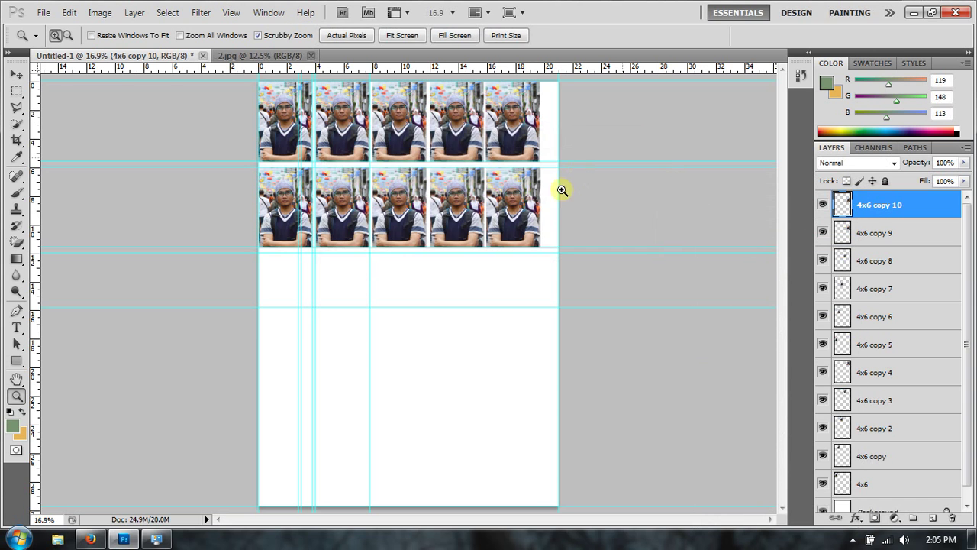
left_click(16, 74)
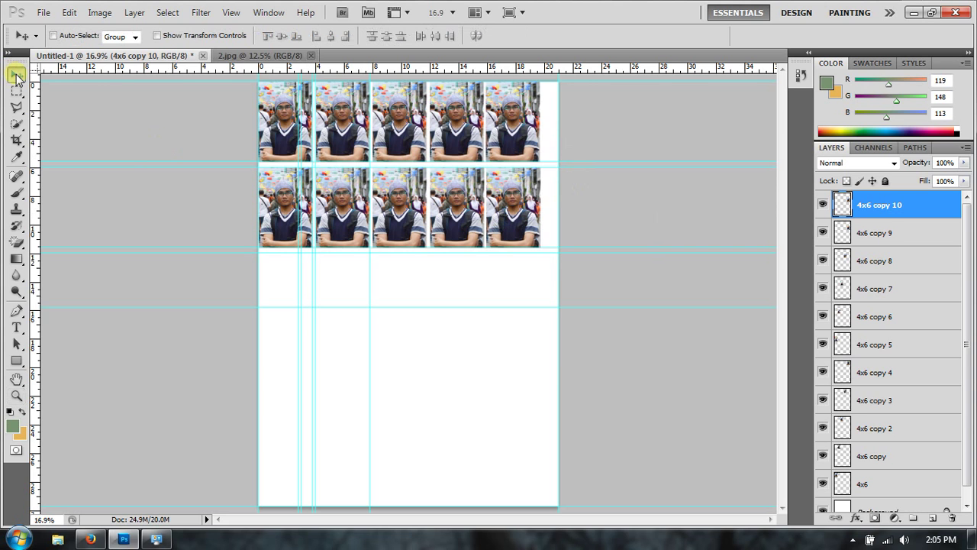
left_click_drag(519, 199, 295, 284)
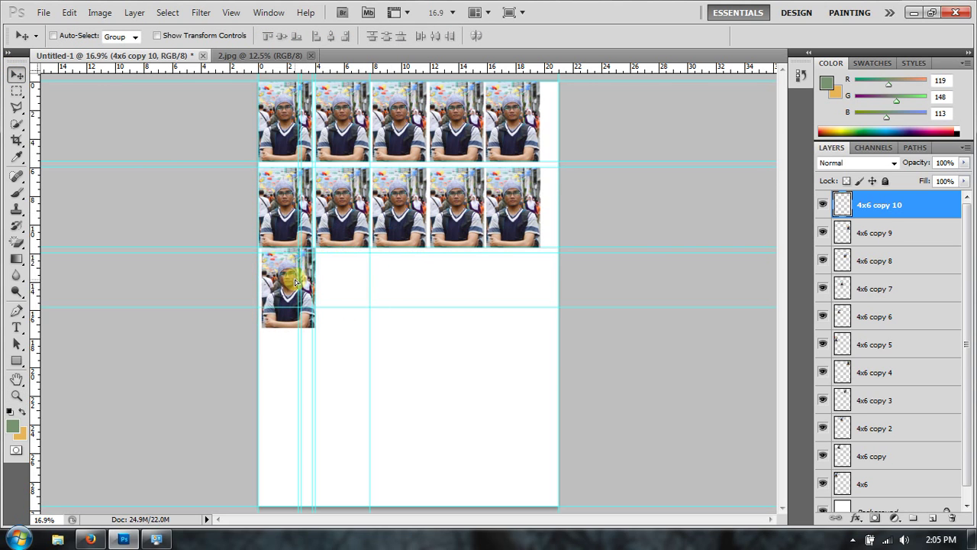
Free-transform the copy to about 74% width and 68% height at the page's left edge
left_click(69, 13)
left_click(124, 277)
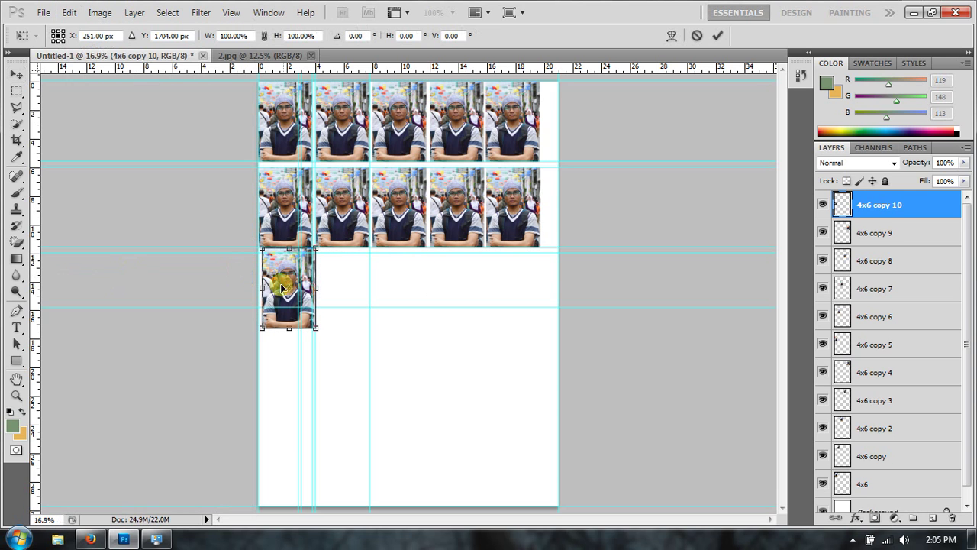
left_click_drag(262, 288, 258, 288)
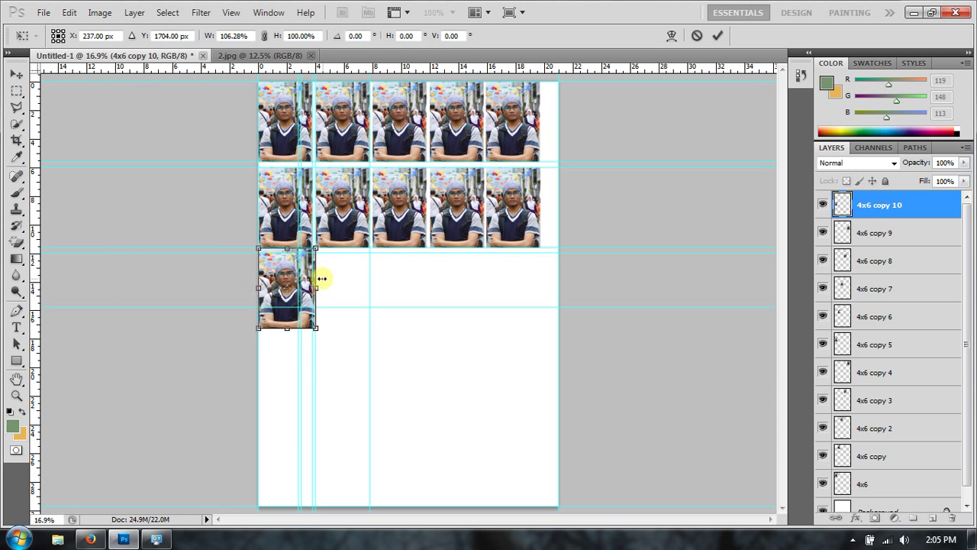
left_click_drag(318, 285, 298, 287)
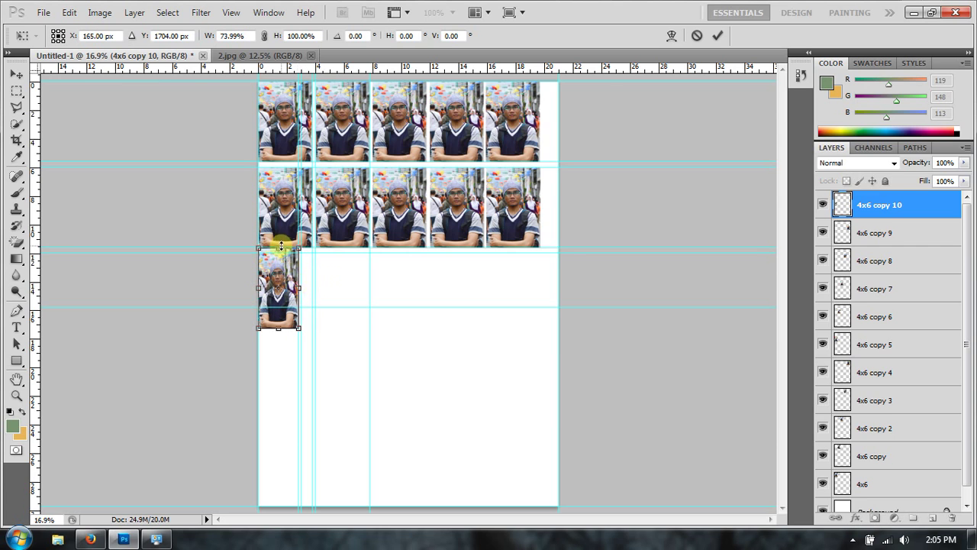
left_click_drag(277, 247, 277, 252)
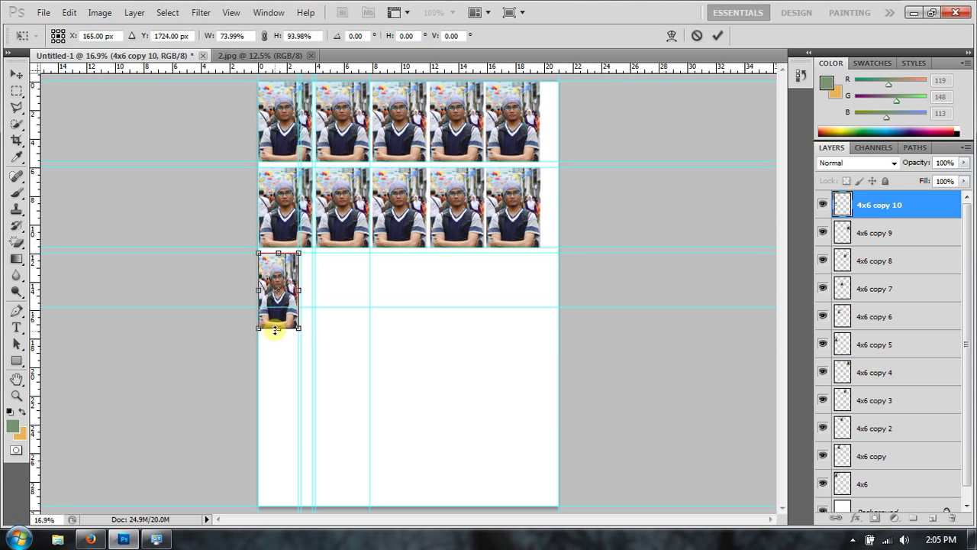
left_click_drag(277, 331, 276, 314)
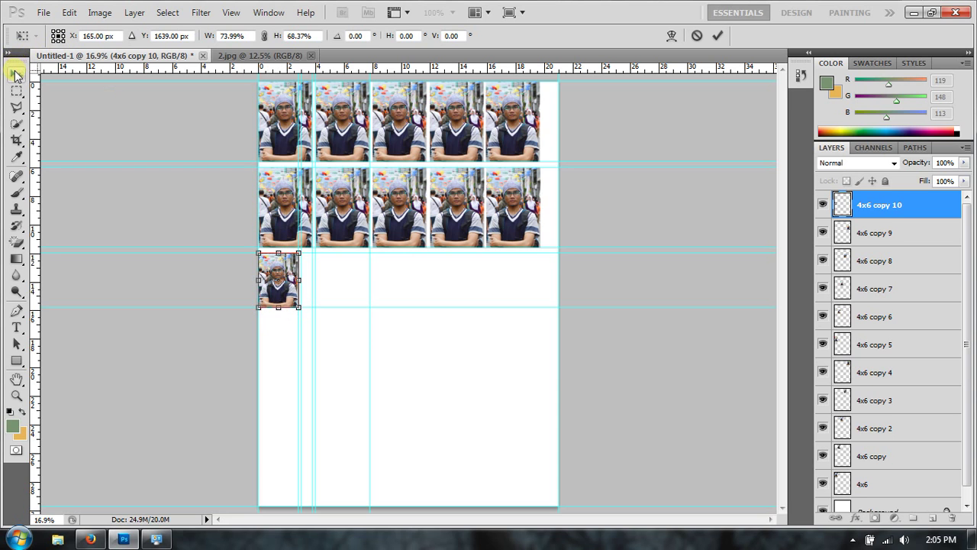
left_click(17, 73)
left_click(415, 215)
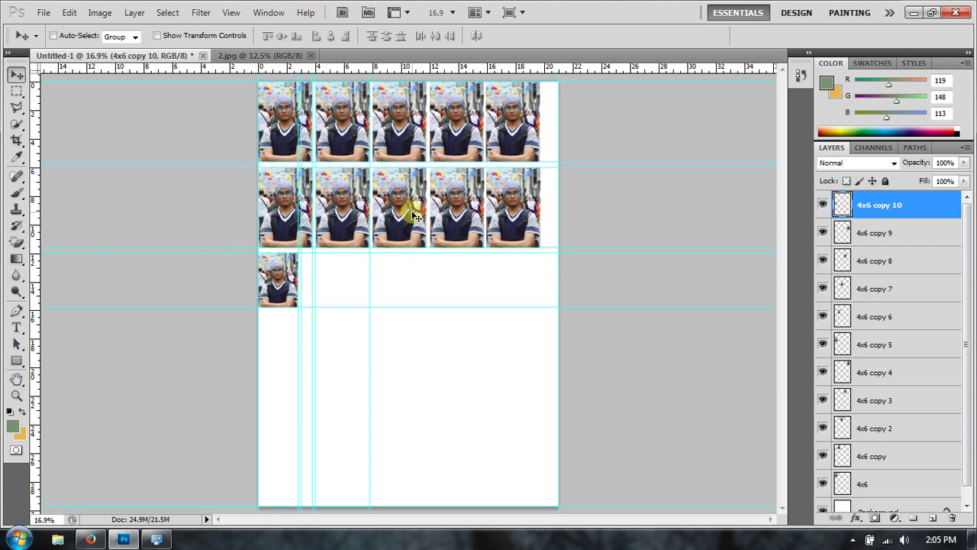
Rename the small photo's layer to 3x4
left_click(879, 208)
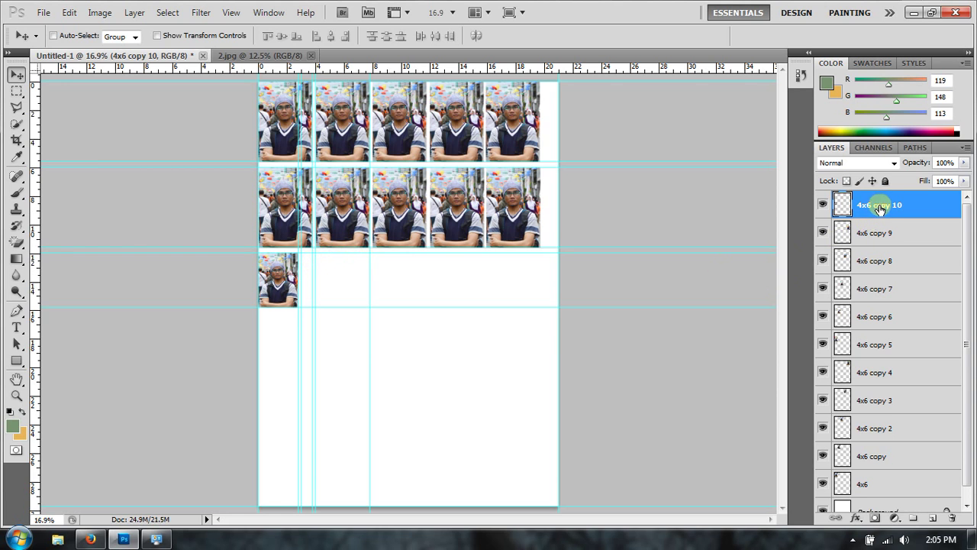
right_click(879, 208)
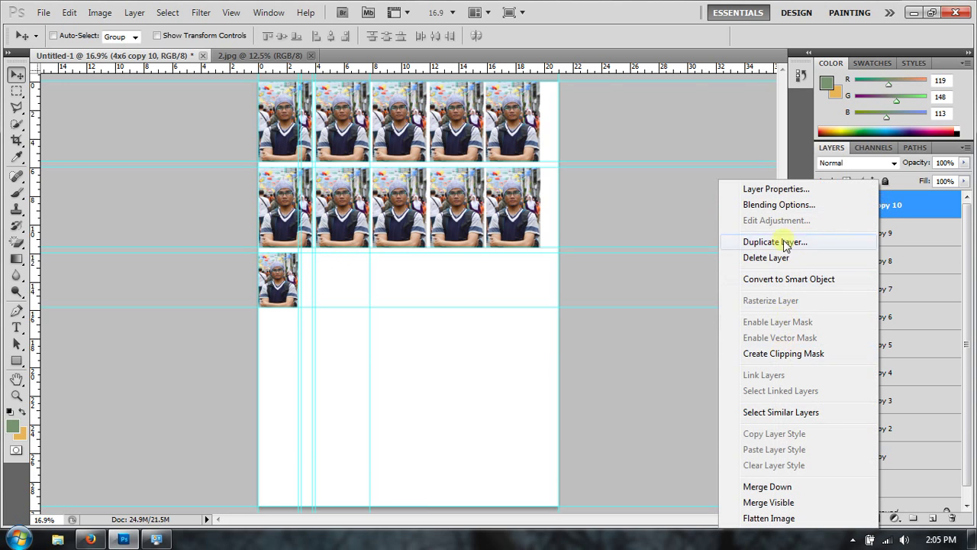
left_click(776, 189)
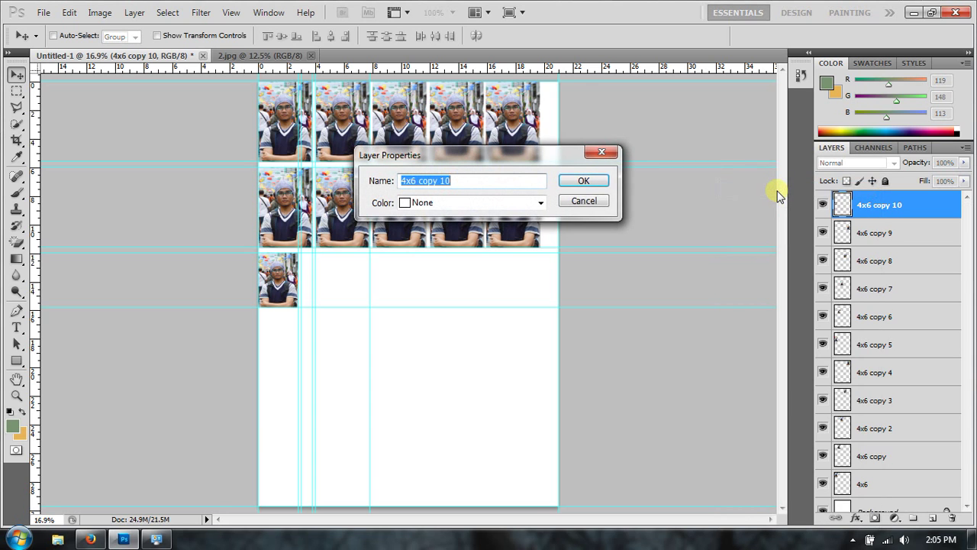
type("3x4")
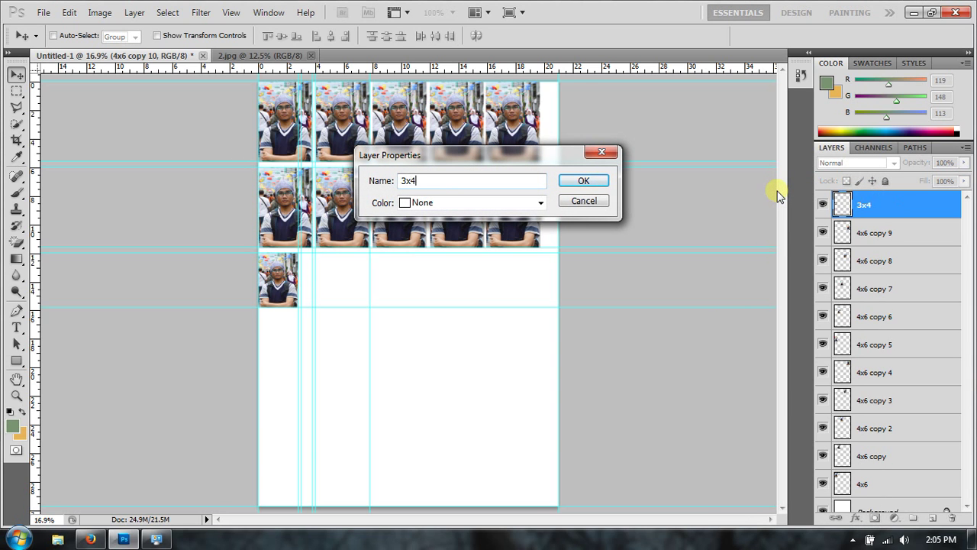
left_click(608, 185)
Duplicate the 3x4 layer and place the copy beside the original in the third row
right_click(910, 214)
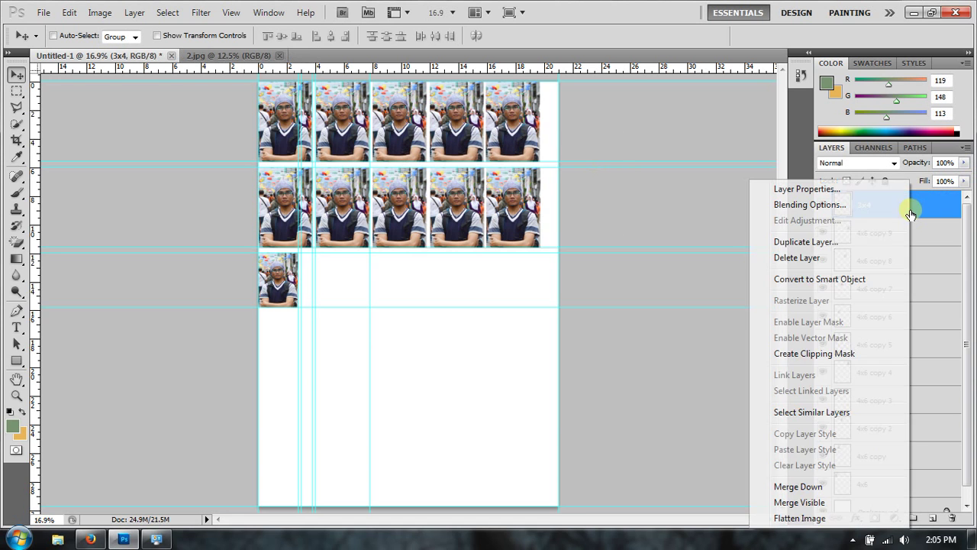
left_click(813, 243)
left_click(615, 162)
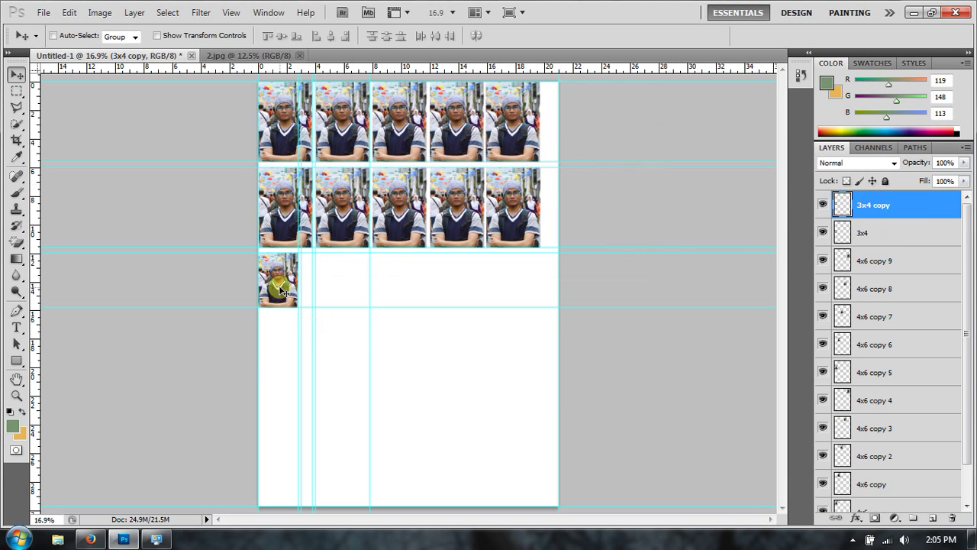
left_click_drag(281, 290, 322, 287)
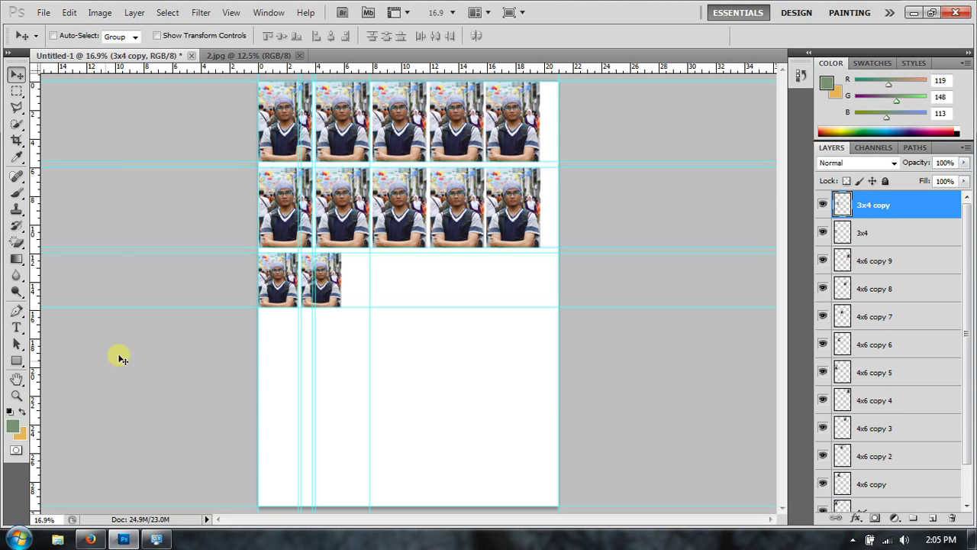
left_click(16, 395)
left_click(194, 318)
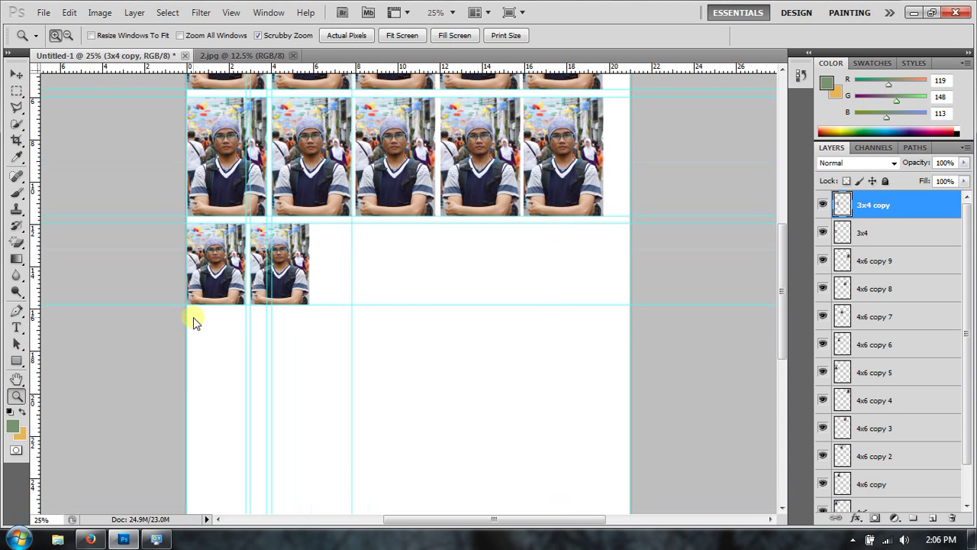
Duplicate both 3x4 layers and slide the copies right, making four 3x4 photos in the row
left_click(194, 317)
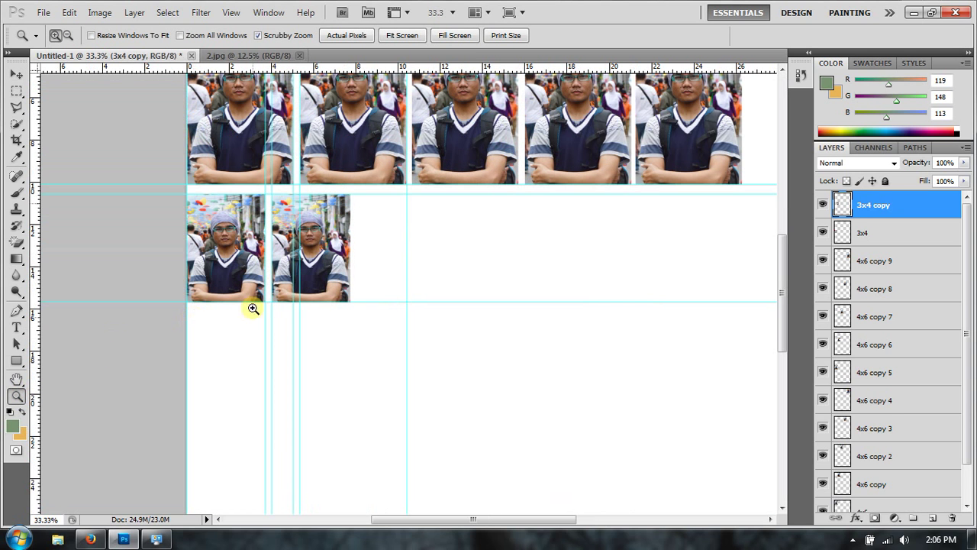
left_click(888, 232, "shift")
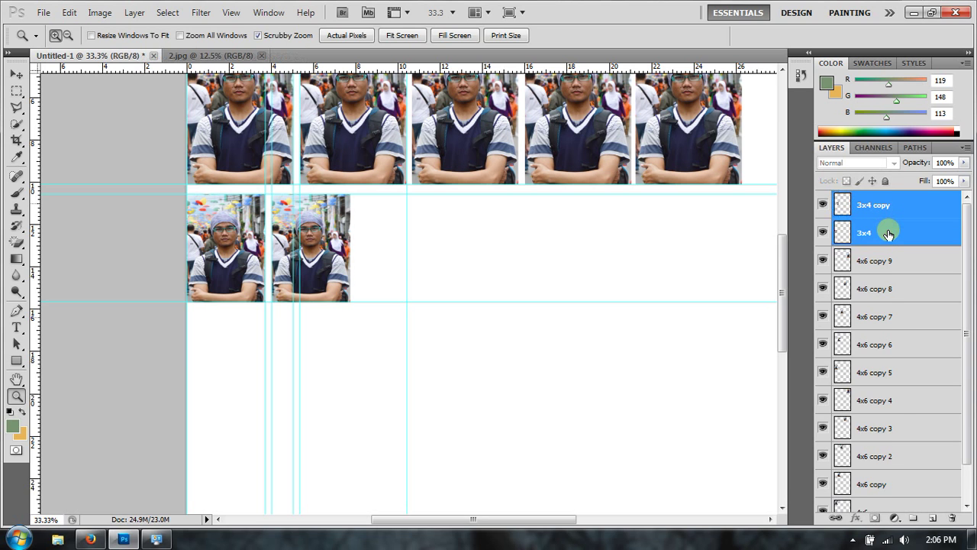
right_click(888, 233)
left_click(811, 241)
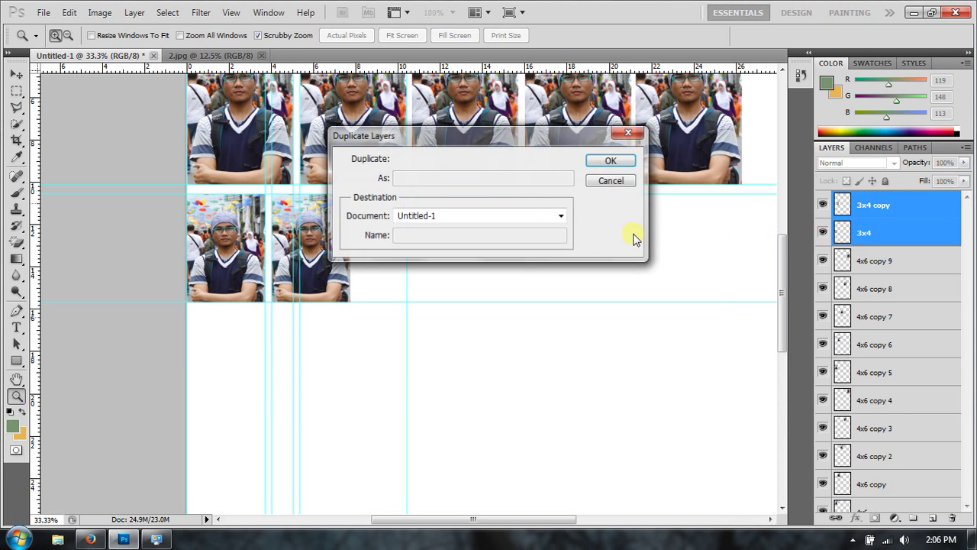
left_click(593, 161)
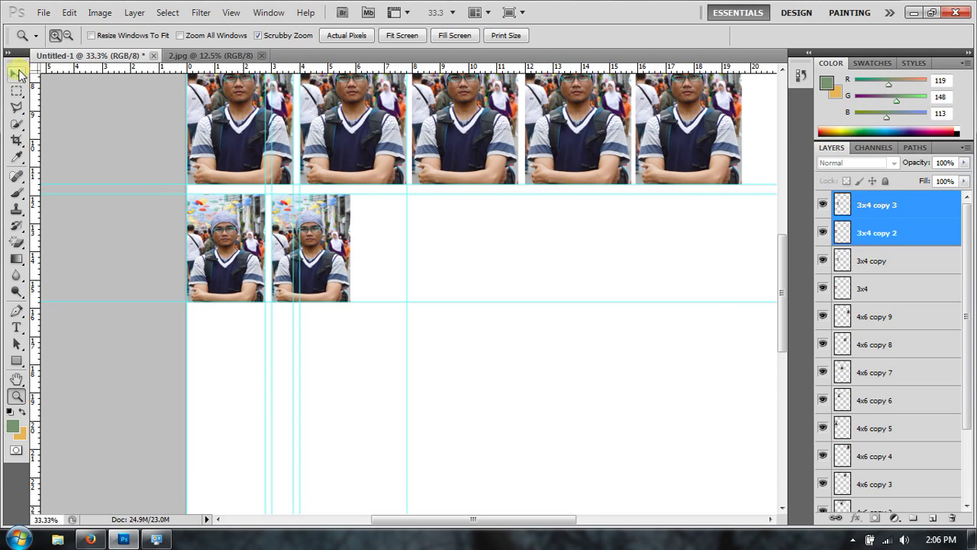
left_click(17, 74)
left_click_drag(343, 274, 503, 280)
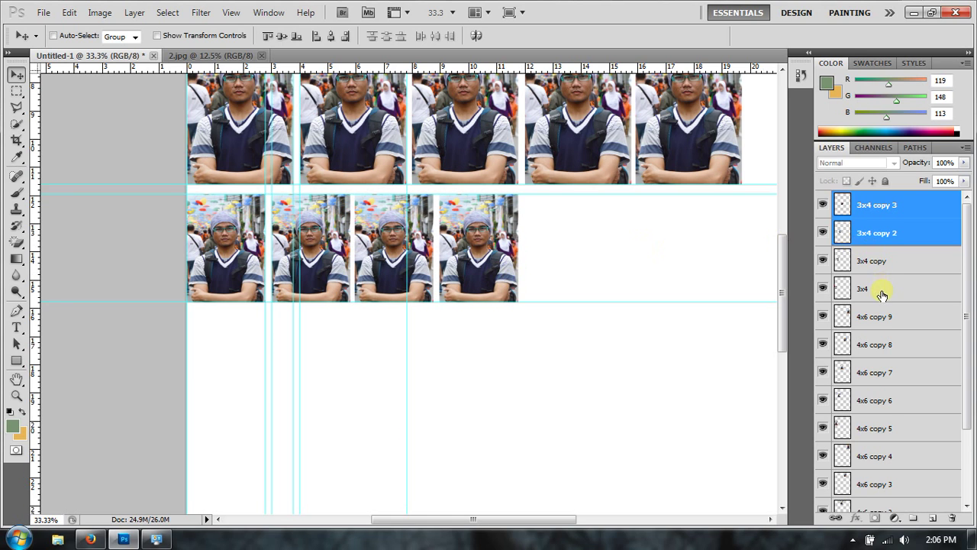
Duplicate the four 3x4 layers and move the copies right along the row
left_click(877, 204)
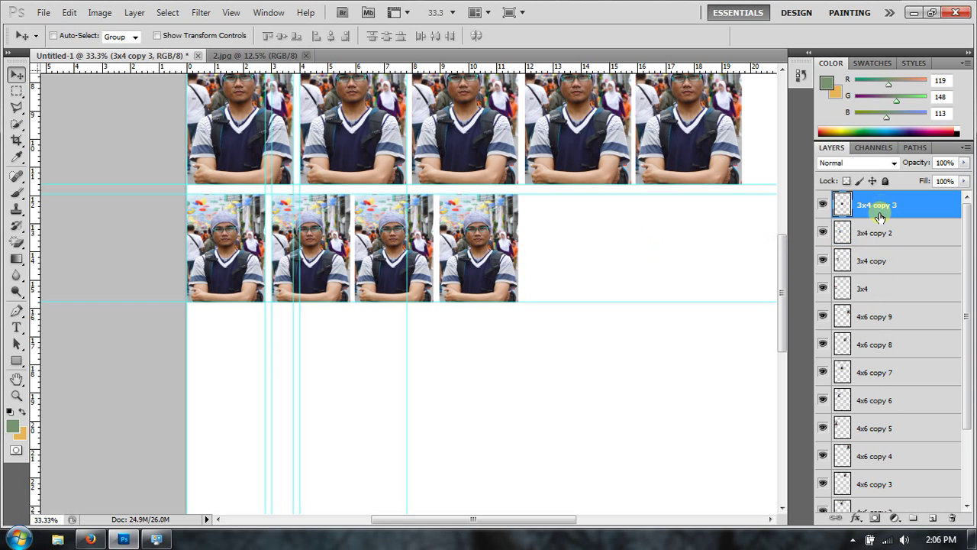
left_click(876, 295, "shift")
right_click(876, 295)
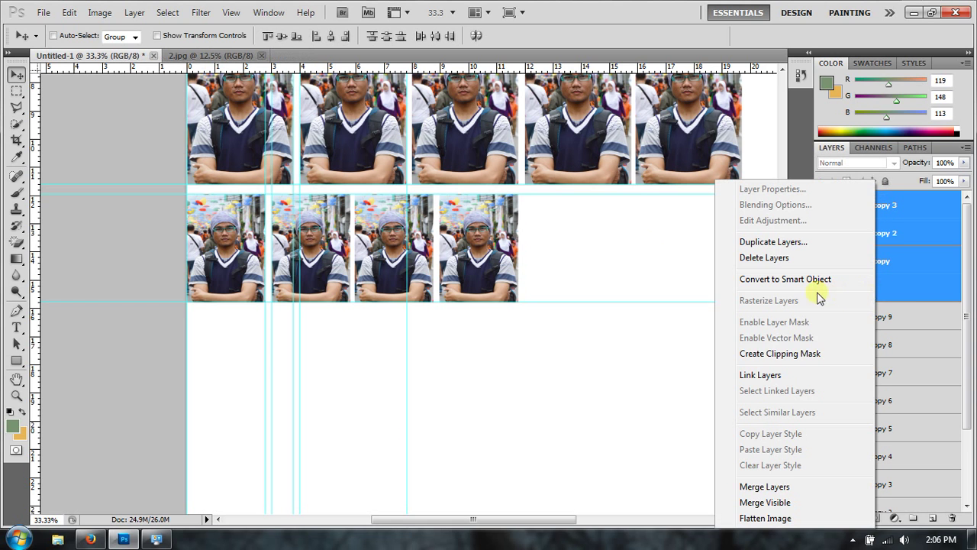
left_click(756, 244)
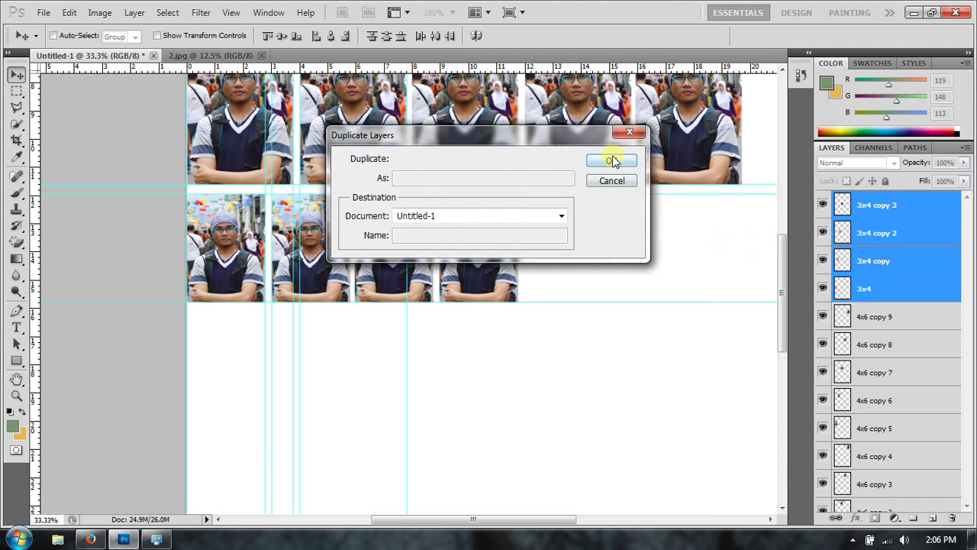
left_click(613, 161)
mouse_move(388, 251)
left_mouse_down()
mouse_move(504, 243)
mouse_move(548, 257)
left_mouse_up()
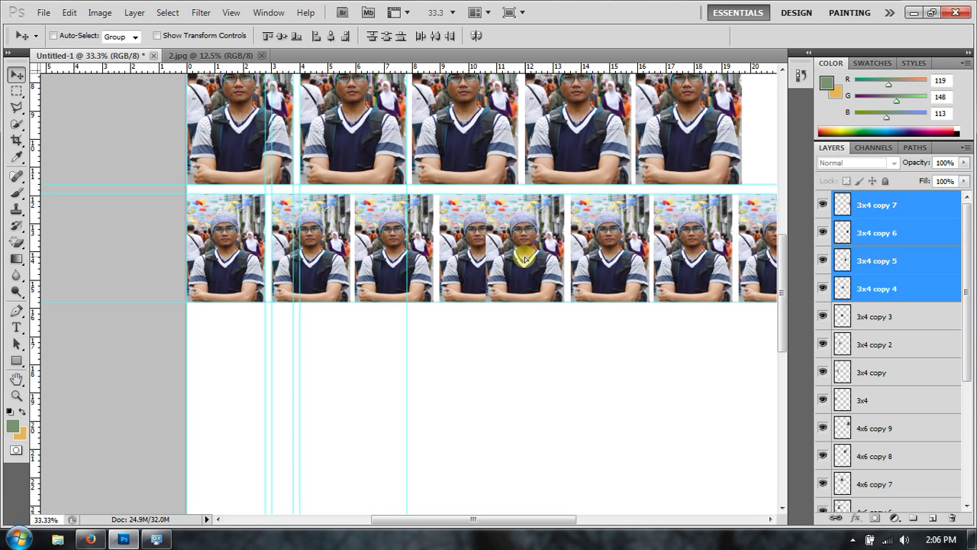
left_click_drag(503, 260, 566, 260)
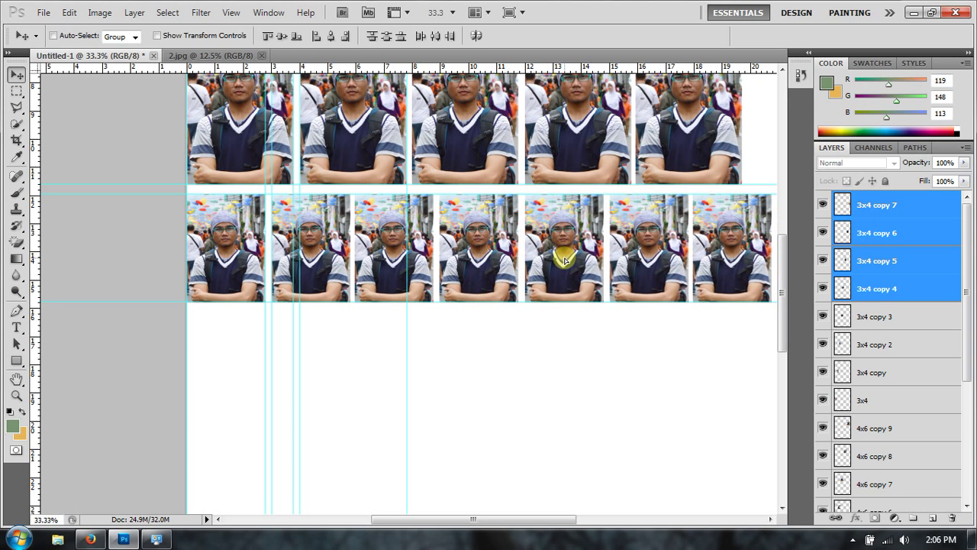
Delete the extra layers 3x4 copy 7 and 3x4 copy 6, leaving six 3x4 photos
left_click(899, 215)
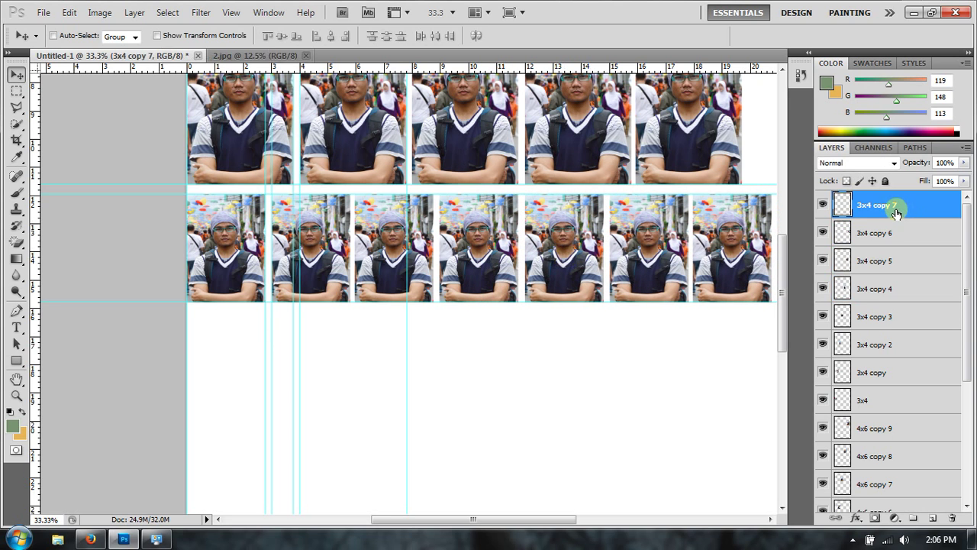
left_click(954, 519)
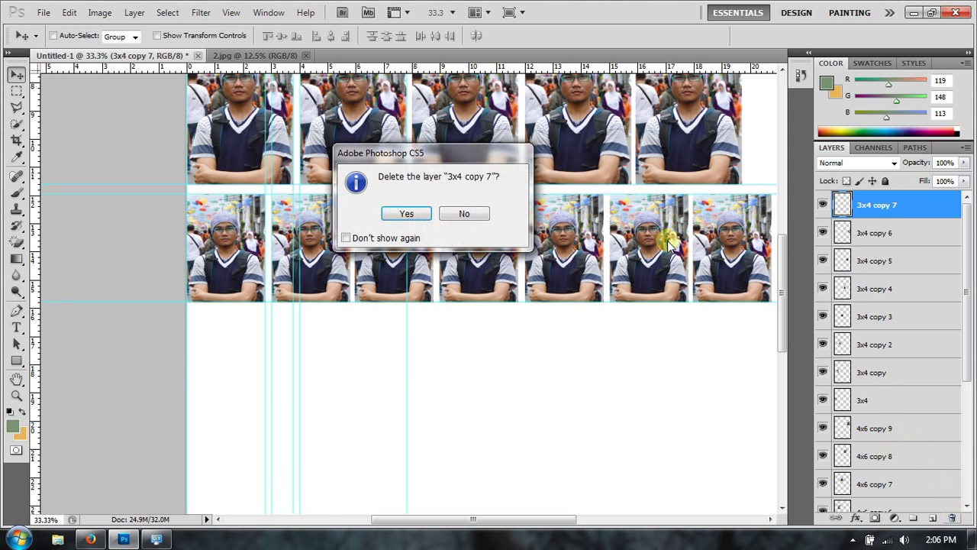
left_click(412, 214)
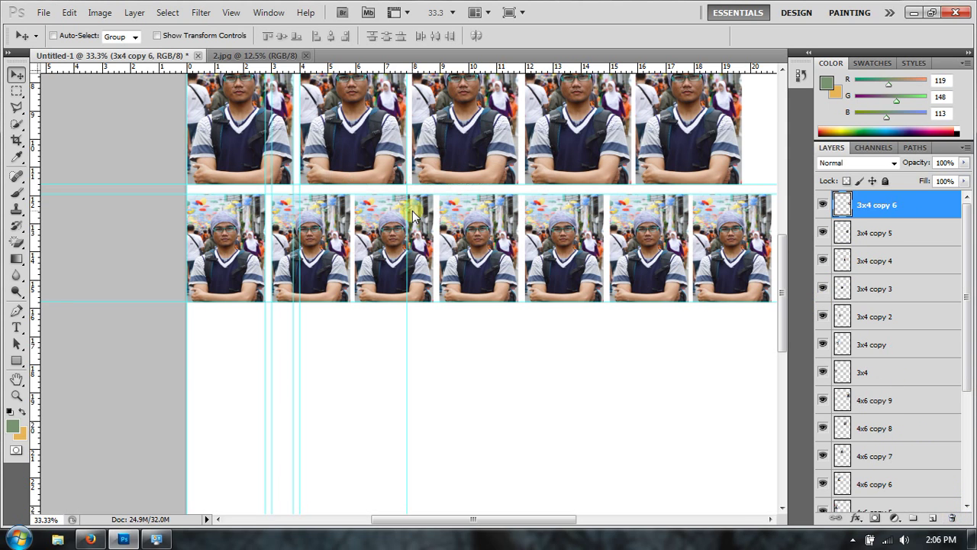
left_click(823, 206)
left_click(823, 207)
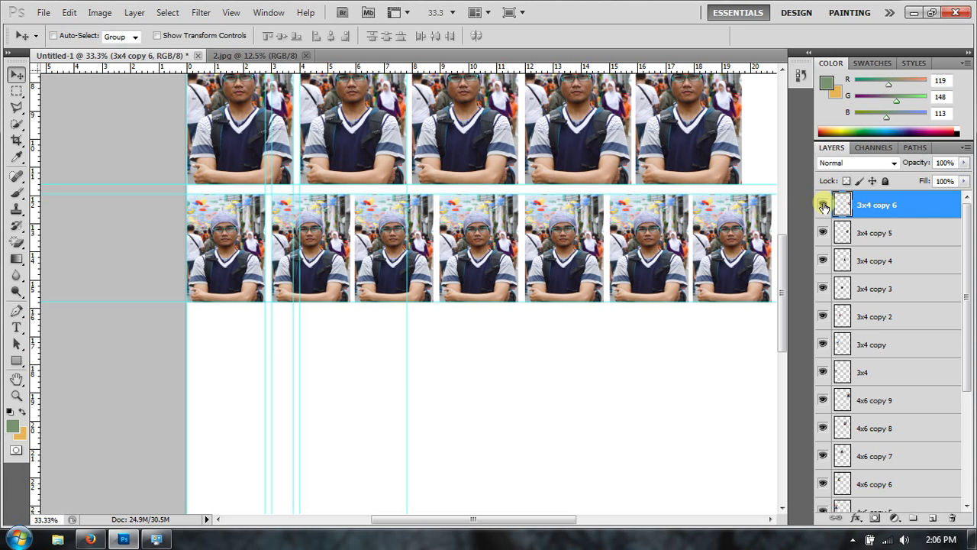
left_click_drag(519, 519, 546, 520)
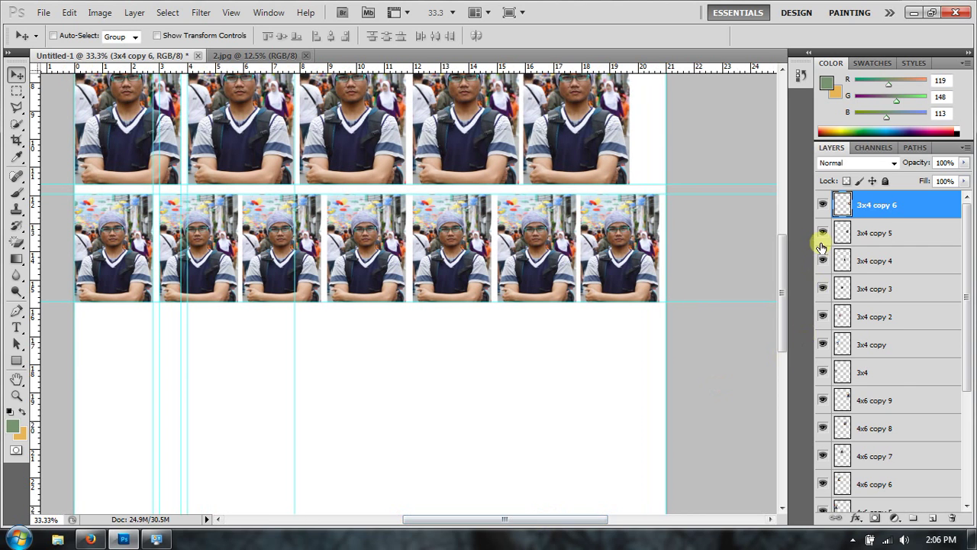
left_click(952, 519)
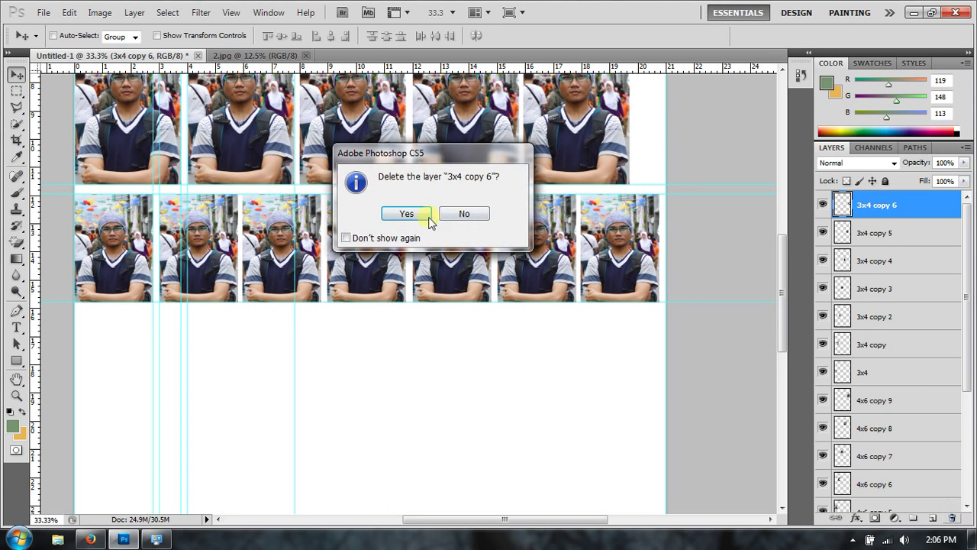
left_click(398, 213)
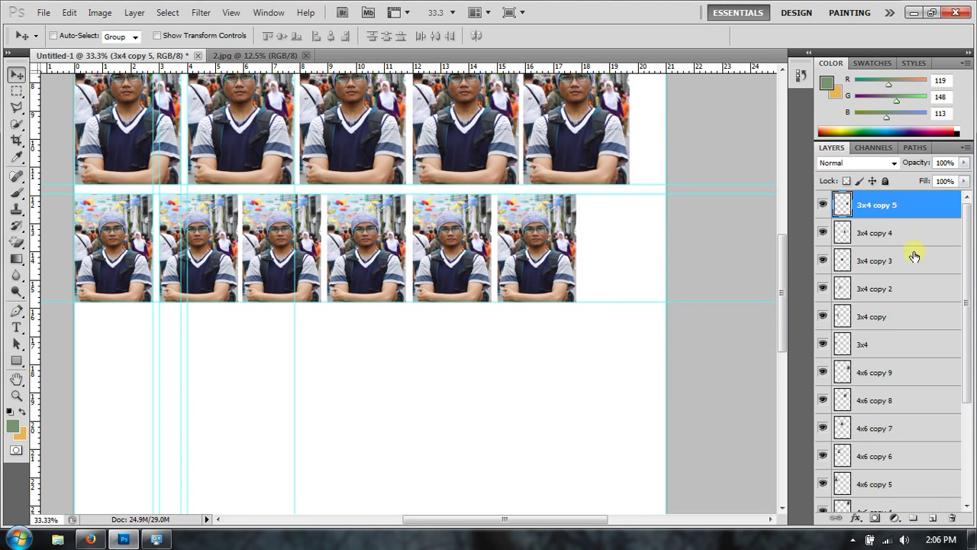
Duplicate the six 3x4 layers into a new row below and add a guide beneath it
left_click(863, 353, "shift")
right_click(863, 353)
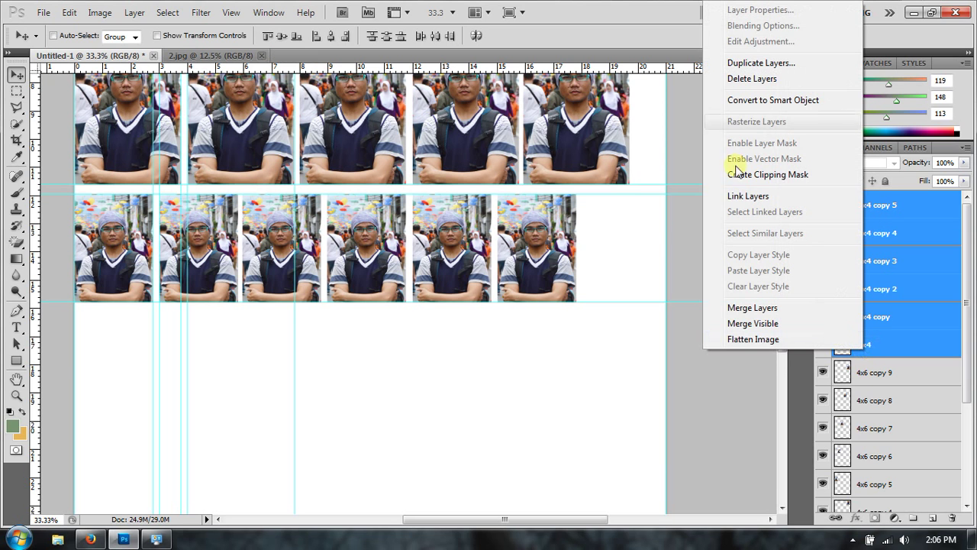
left_click(752, 66)
left_click(601, 163)
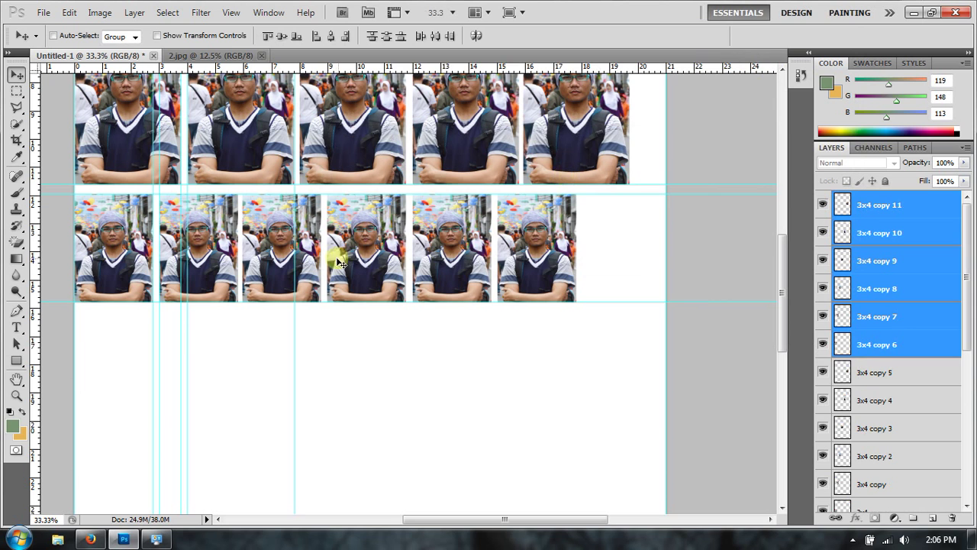
left_click_drag(351, 262, 352, 377)
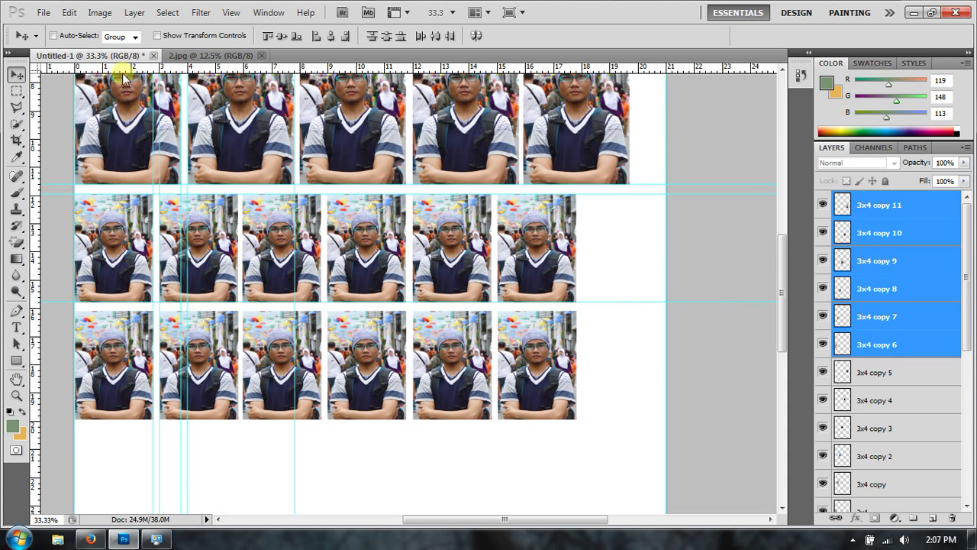
left_click_drag(122, 67, 98, 451)
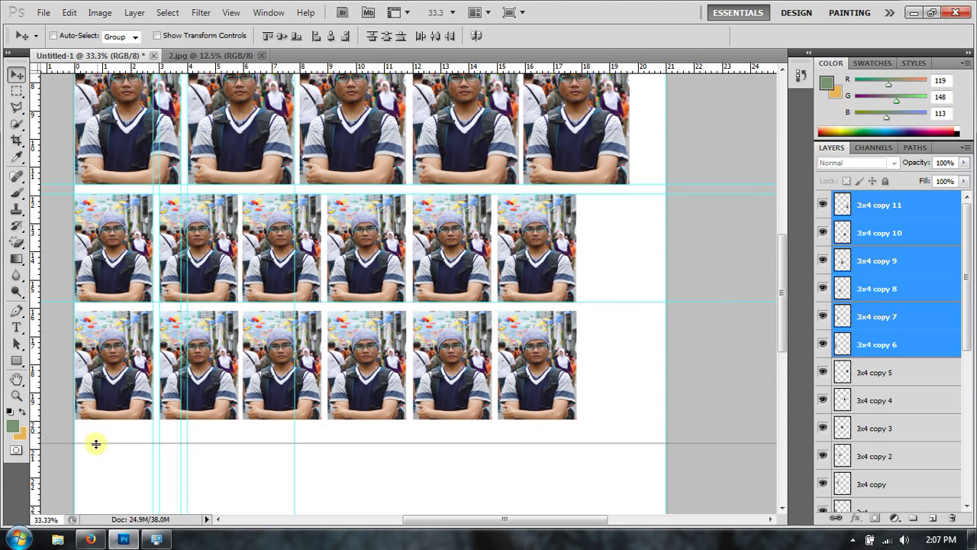
left_click_drag(98, 451, 97, 441)
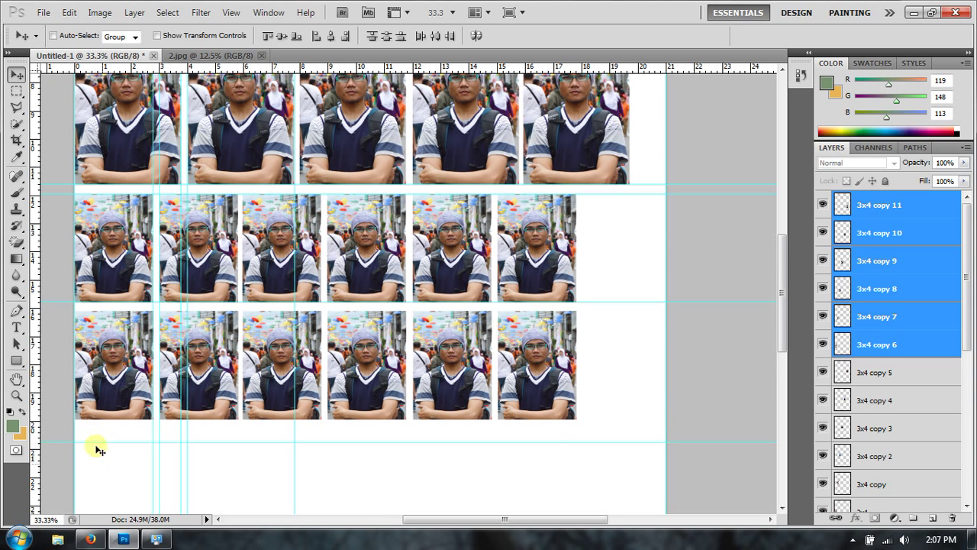
Zoom to 66.7% on the lowest 3x4 row and raise the guide to its bottom edge
left_click(16, 395)
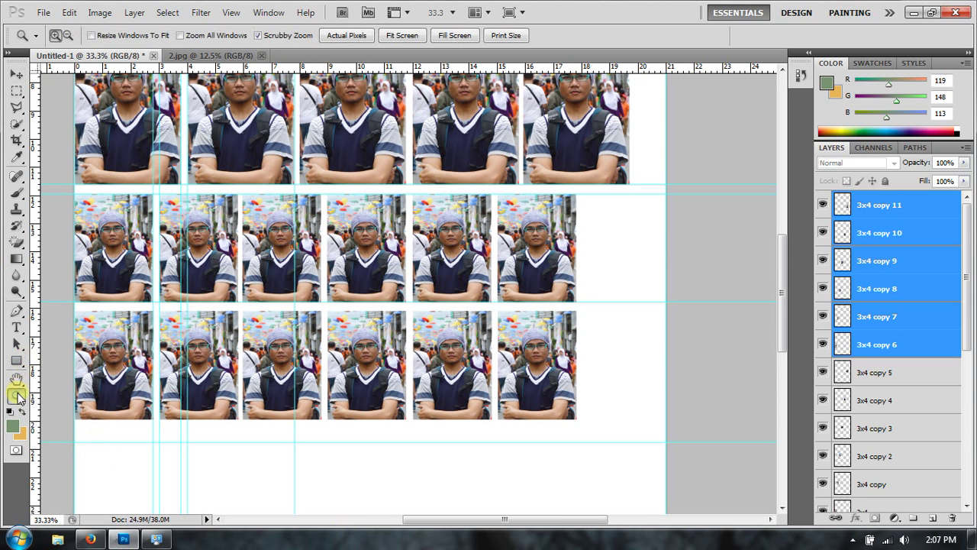
left_click(161, 351)
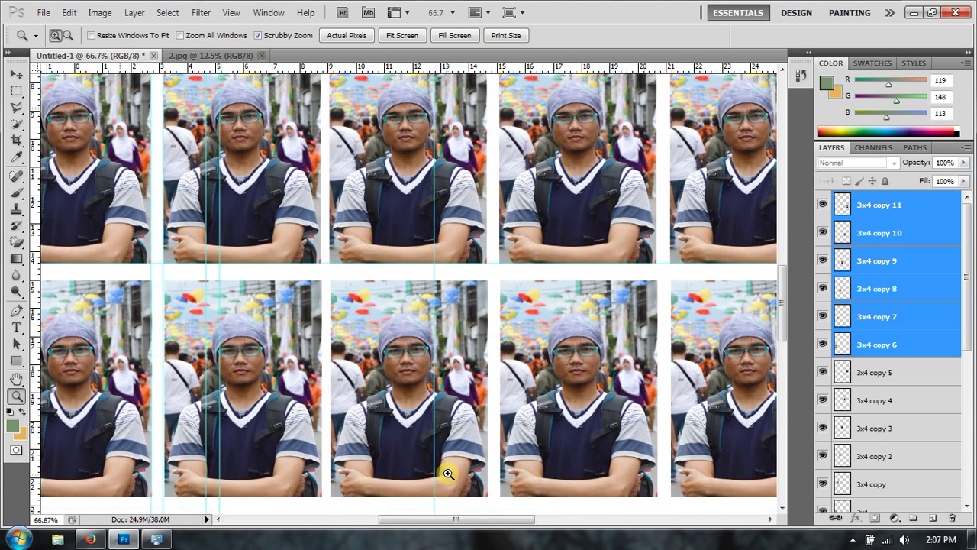
left_click_drag(458, 520, 423, 520)
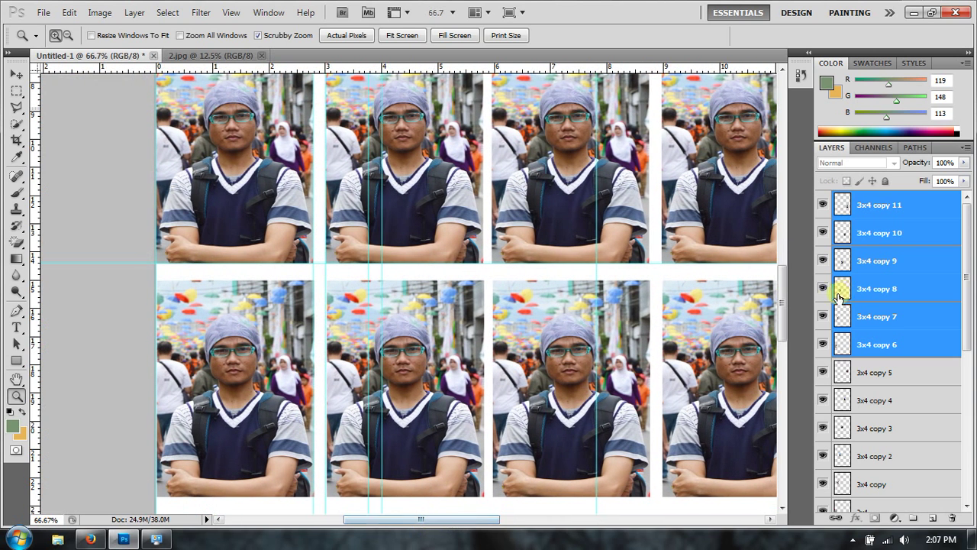
left_click_drag(782, 302, 782, 326)
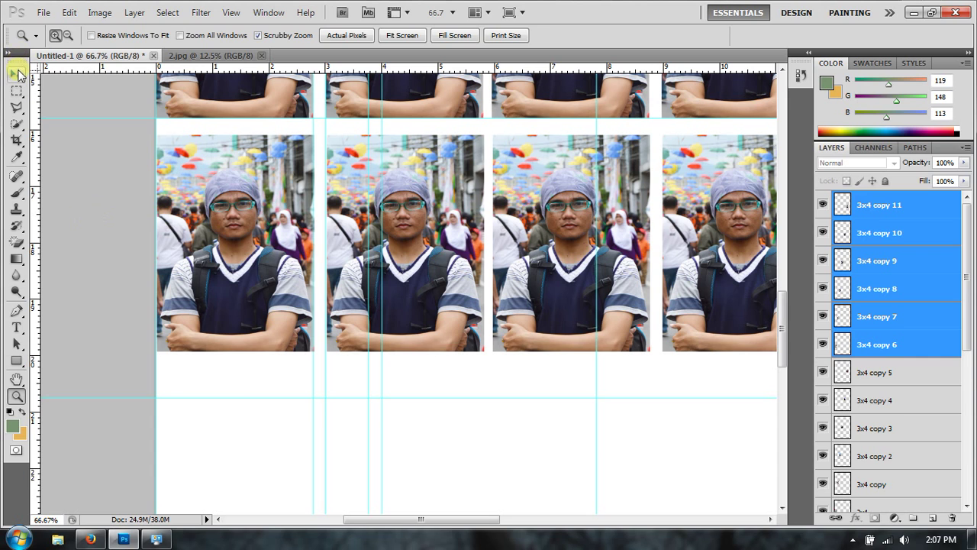
left_click(17, 74)
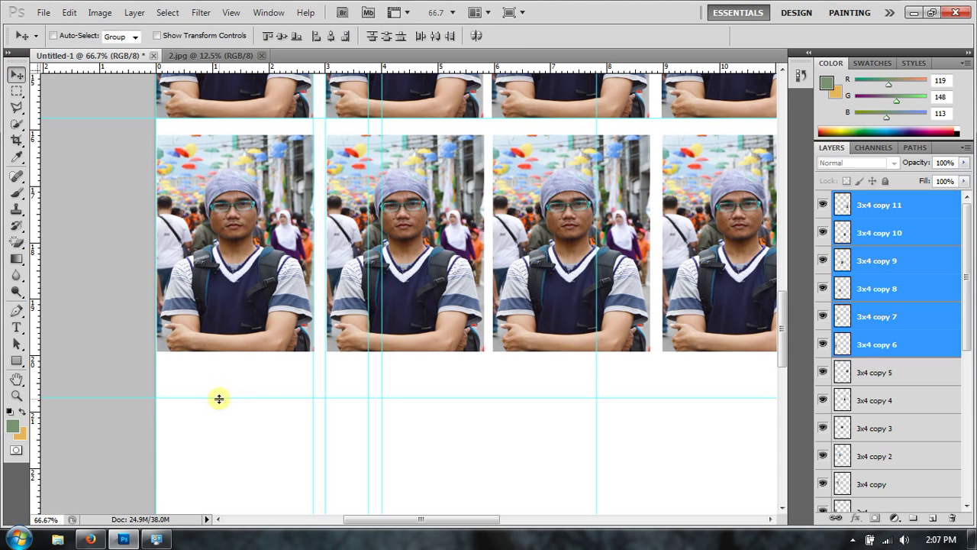
left_click_drag(219, 398, 218, 382)
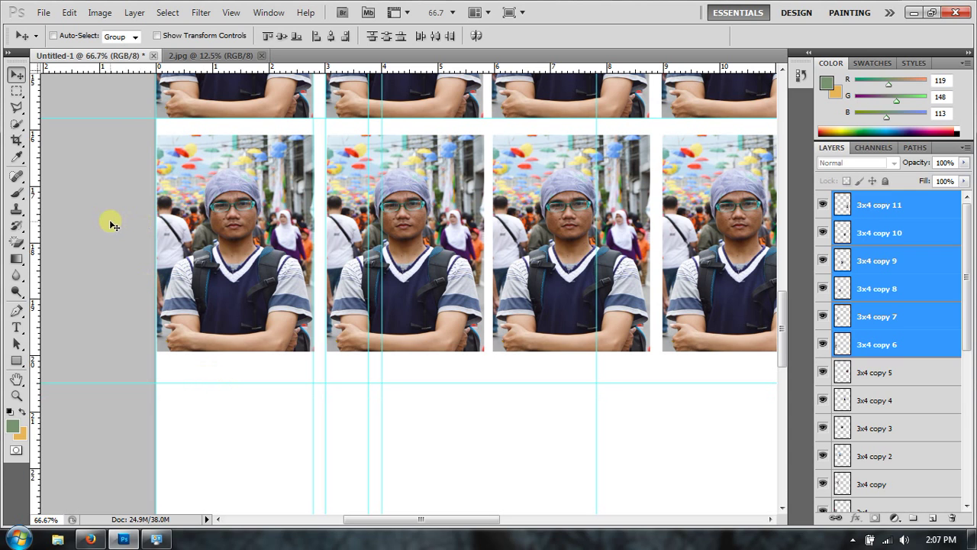
Add vertical and horizontal guides for the next row and nudge the 3x4 row down
left_click_drag(39, 229, 271, 227)
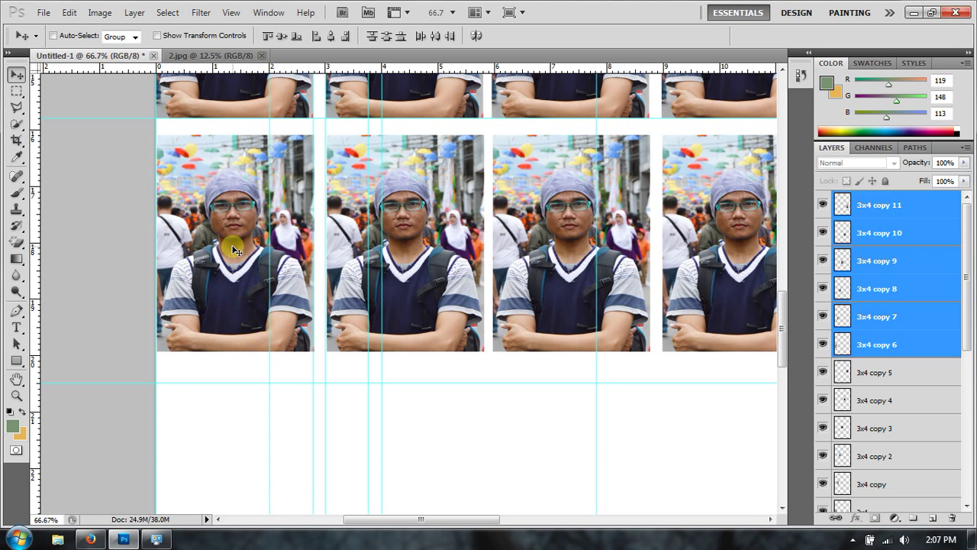
mouse_move(166, 70)
left_mouse_down()
mouse_move(168, 445)
mouse_move(178, 476)
mouse_move(168, 498)
left_mouse_up()
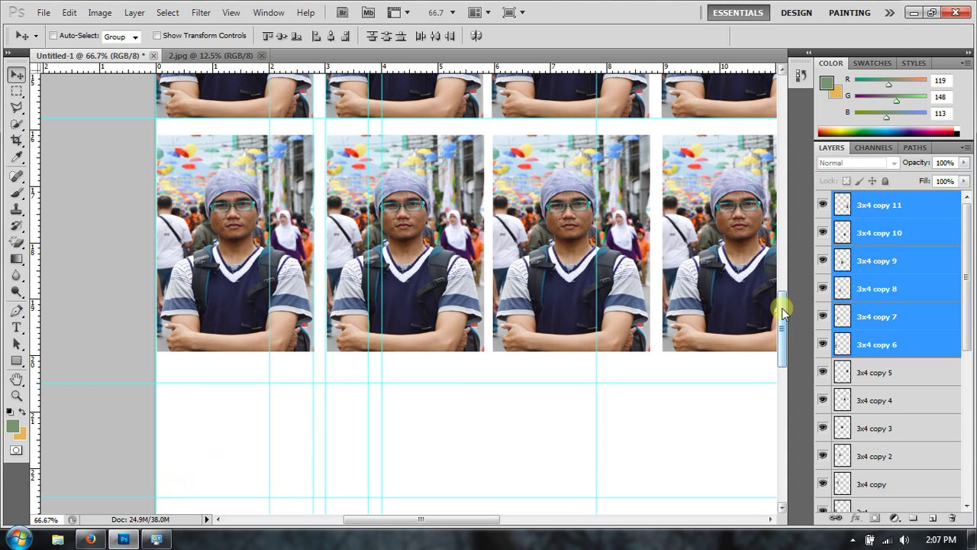
left_click_drag(782, 305, 779, 336)
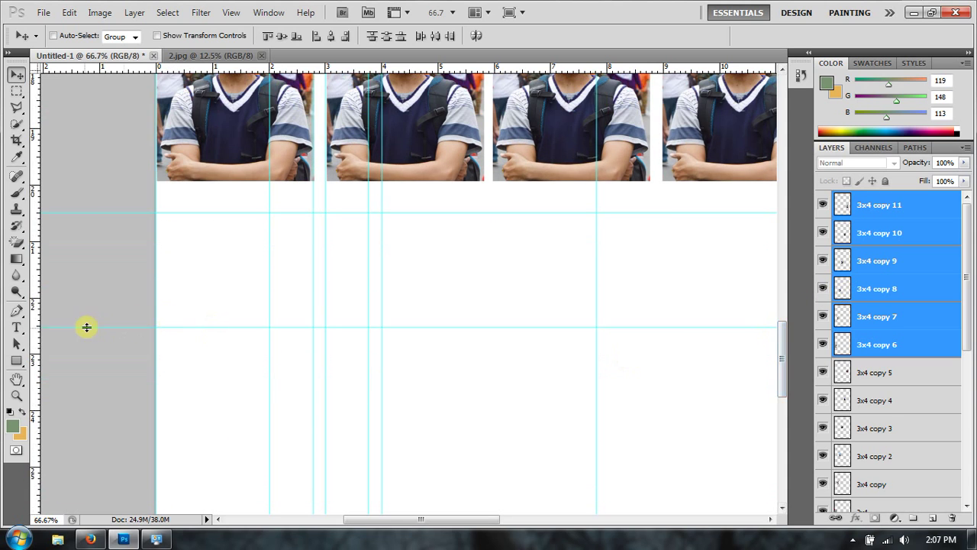
key("shift+Down")
key("shift+Down")
key("shift+Down")
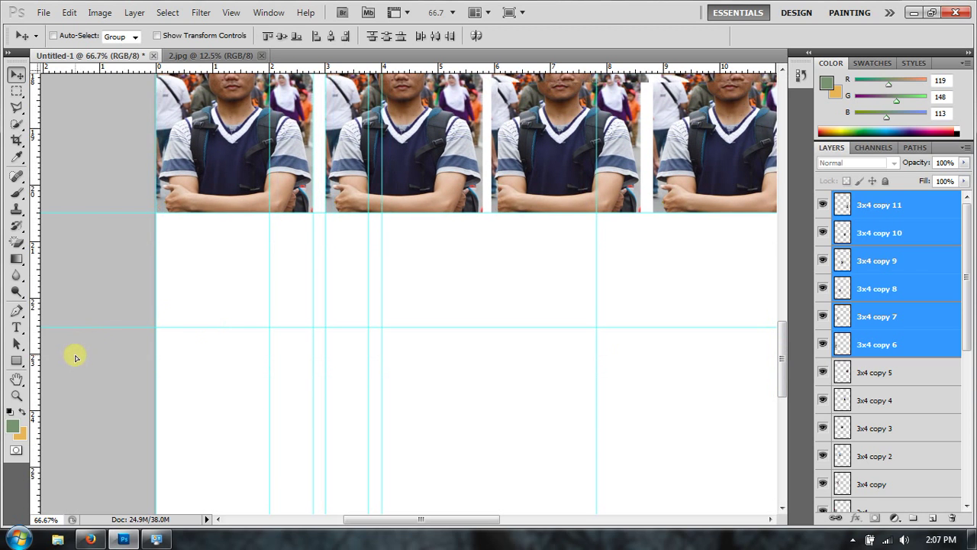
key("Down")
key("Down")
key("Down")
left_click_drag(86, 326, 79, 366)
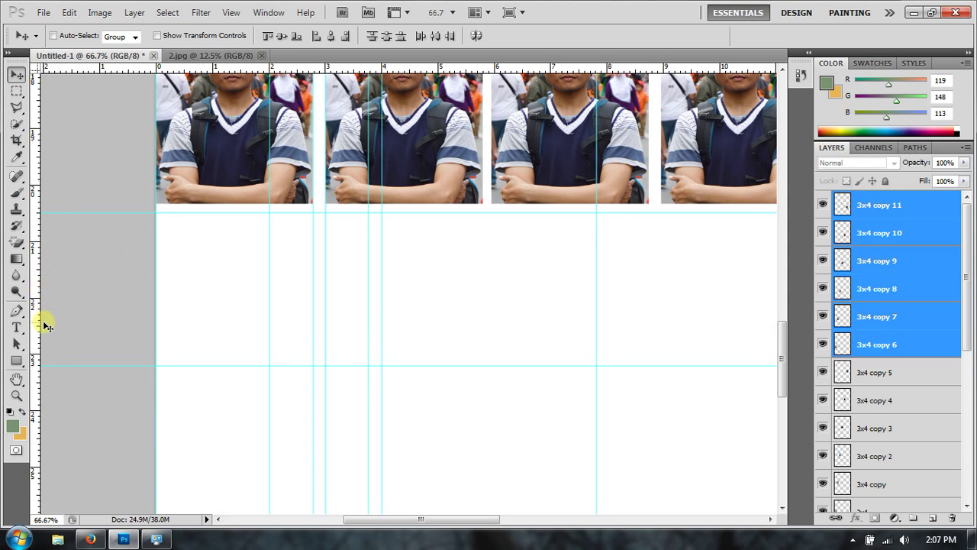
left_click(895, 206)
Duplicate 3x4 copy 11 as 3x4 copy 12 and move it down into the next row
right_click(895, 206)
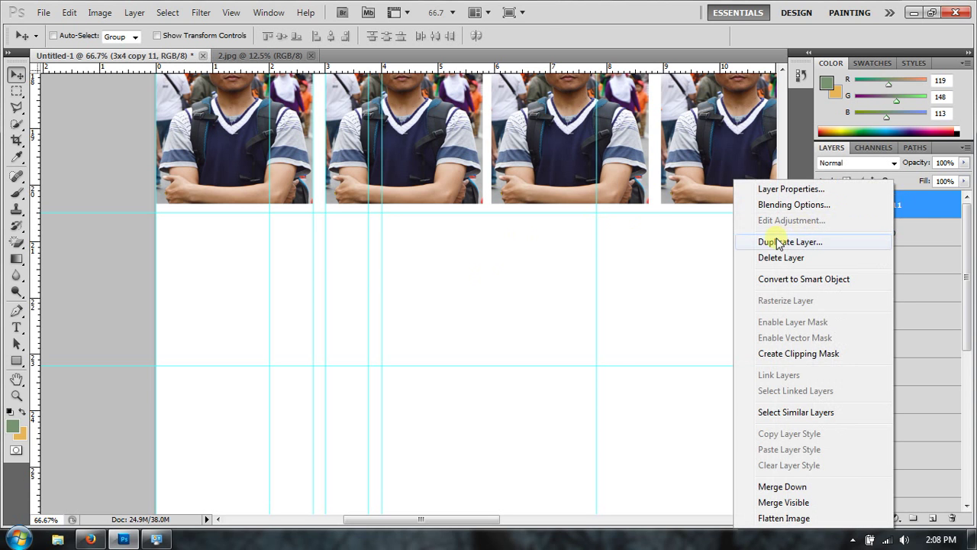
left_click(809, 241)
left_click(607, 162)
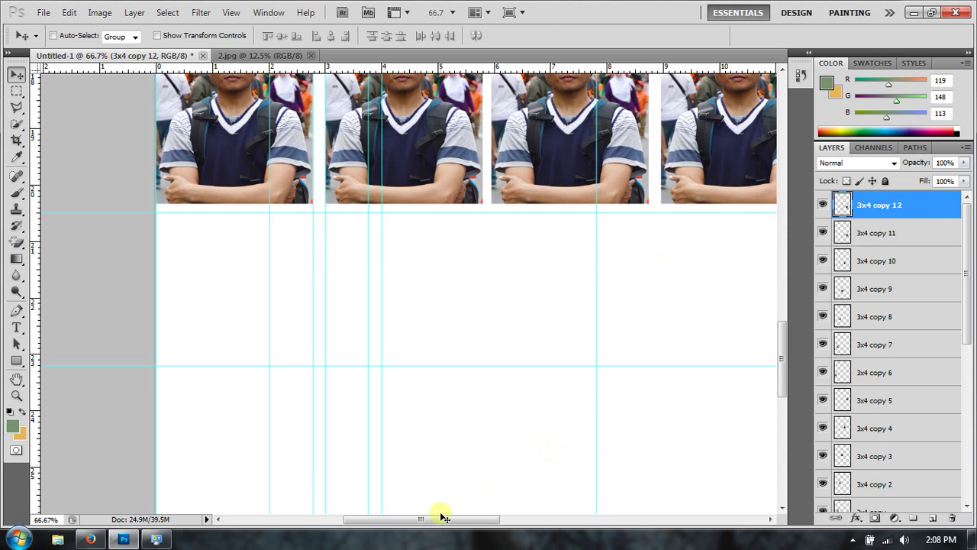
left_click_drag(421, 519, 524, 519)
left_click_drag(589, 137, 93, 324)
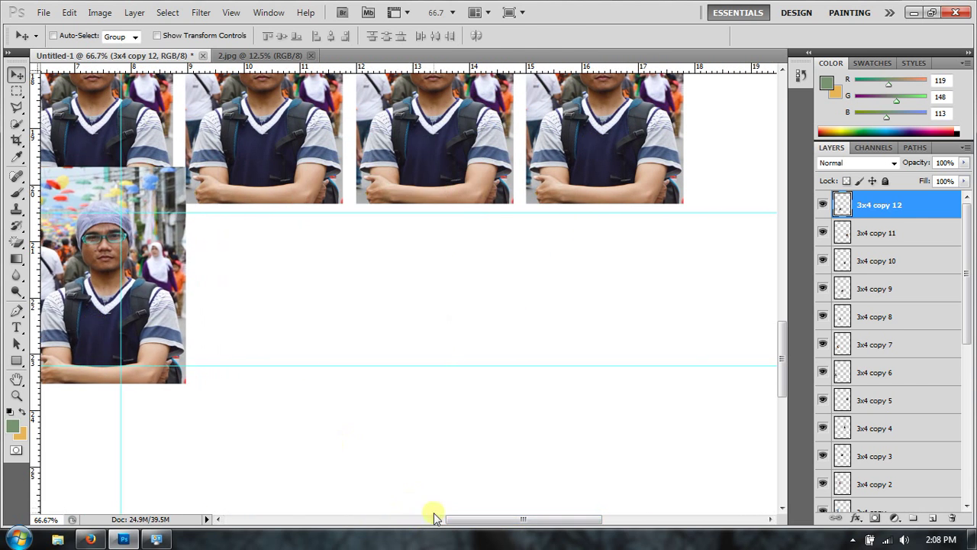
left_click_drag(457, 519, 329, 519)
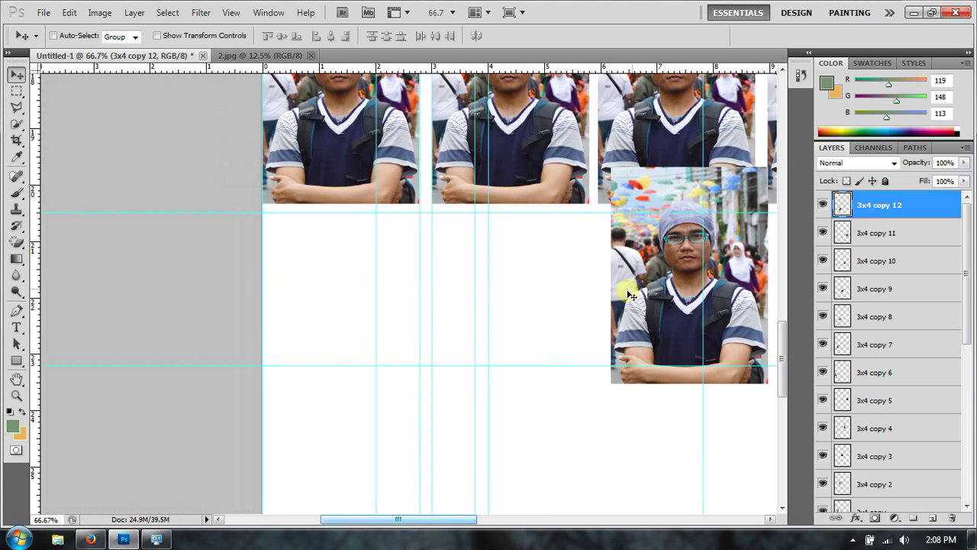
mouse_move(659, 302)
left_mouse_down()
mouse_move(366, 304)
mouse_move(322, 346)
left_mouse_up()
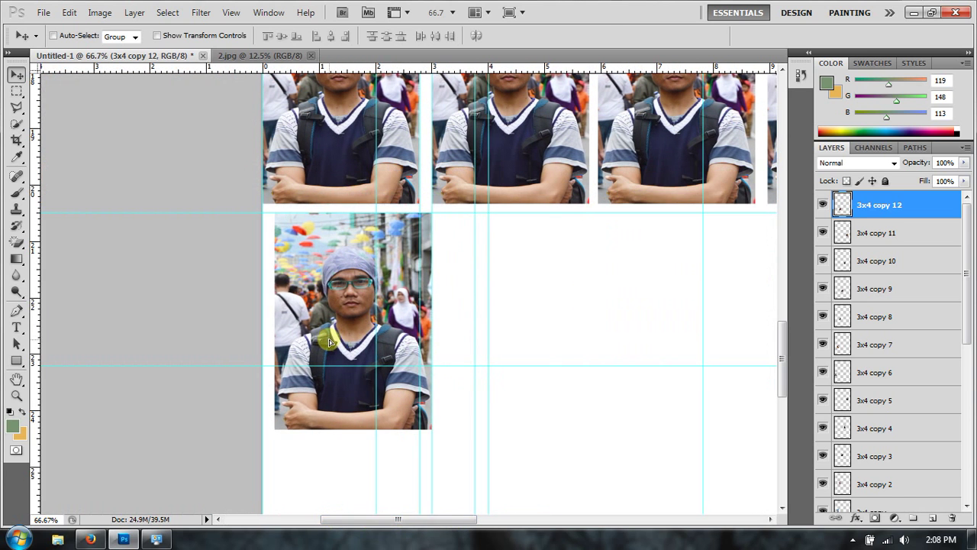
Free-transform the new copy smaller to fit between the guides at the left
left_click(82, 16)
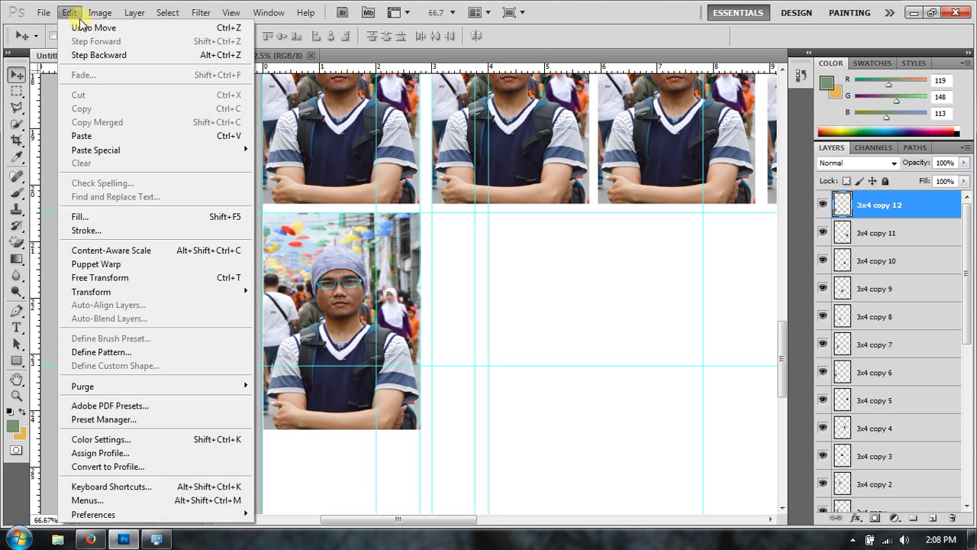
left_click(105, 276)
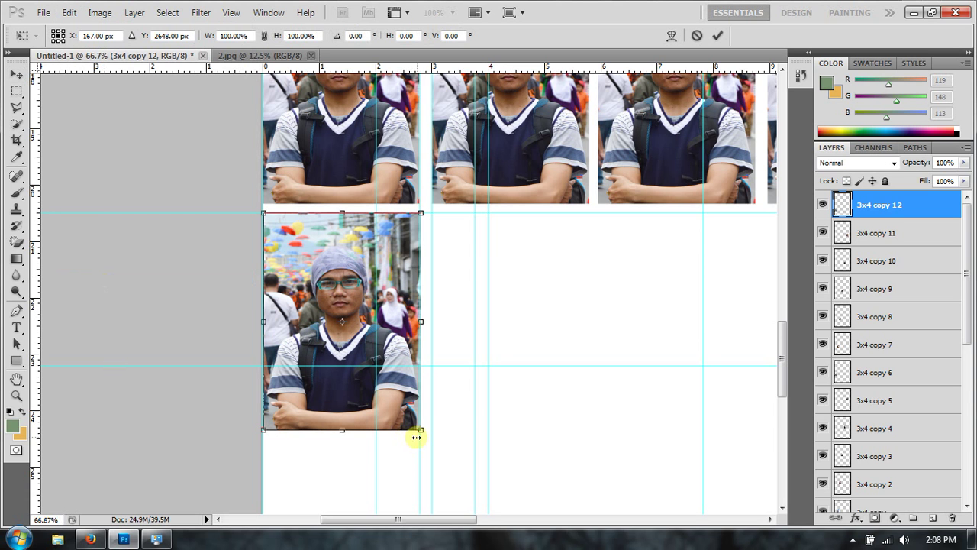
left_click_drag(421, 433, 377, 370)
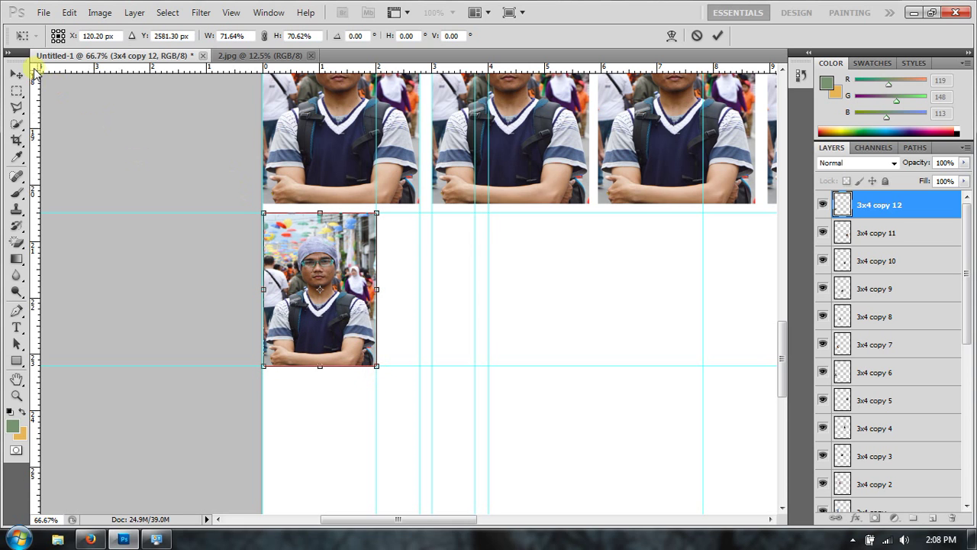
left_click(16, 74)
left_click(447, 215)
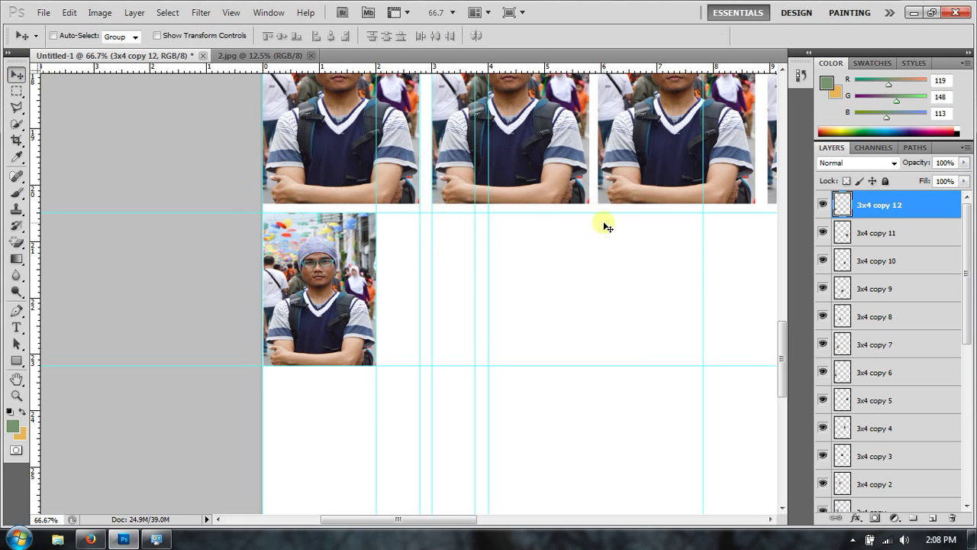
Rename layer 3x4 copy 12 to 2x3
right_click(874, 208)
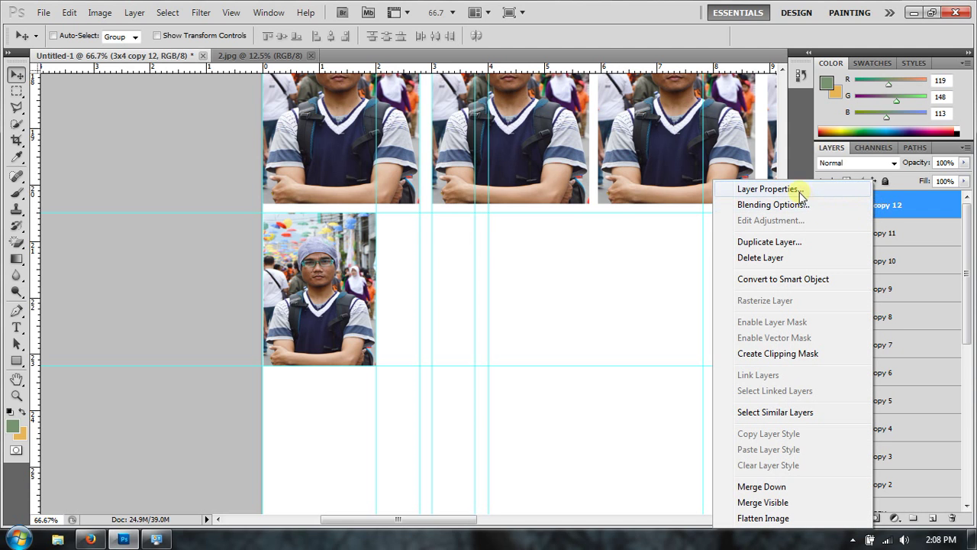
left_click(799, 189)
type("2x3")
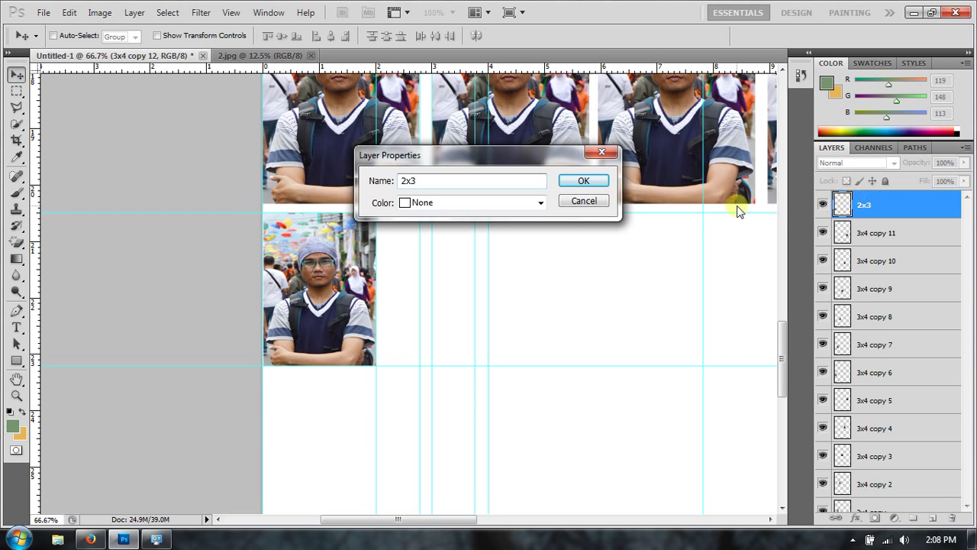
left_click(585, 183)
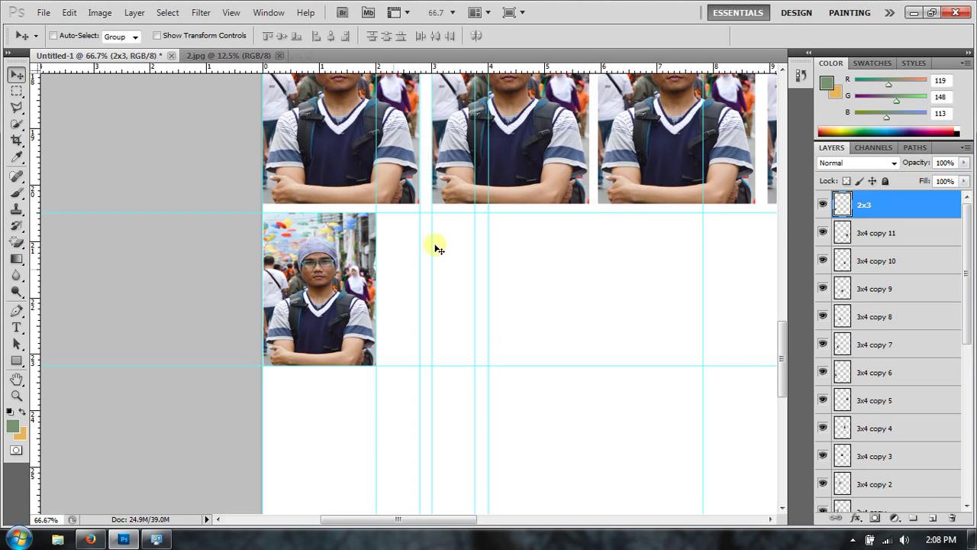
Duplicate the 2x3 layer and place the copy right beside the original
right_click(895, 203)
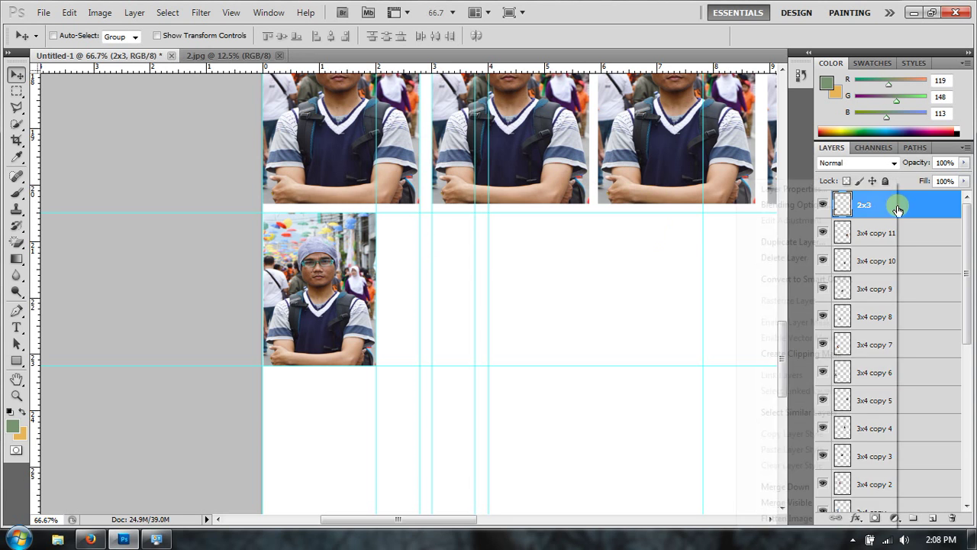
left_click(792, 241)
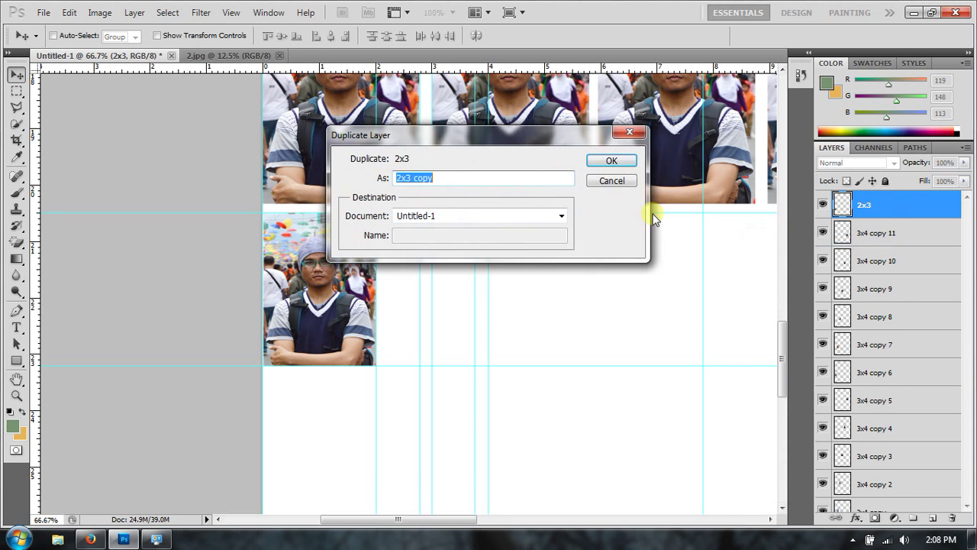
left_click(624, 162)
mouse_move(300, 317)
left_mouse_down()
mouse_move(428, 310)
mouse_move(423, 320)
left_mouse_up()
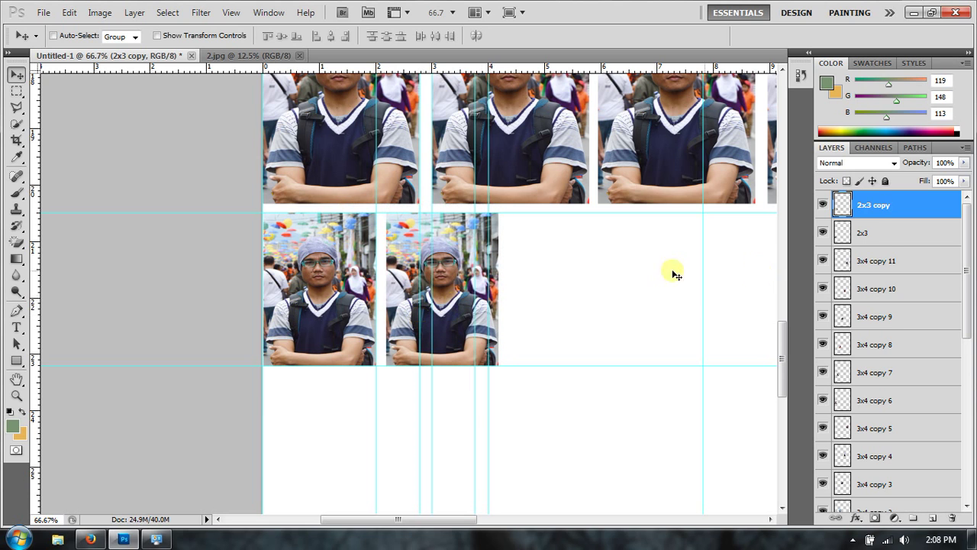
Duplicate both 2x3 layers and move the copies further along the row
left_click(876, 242, "shift")
right_click(874, 233)
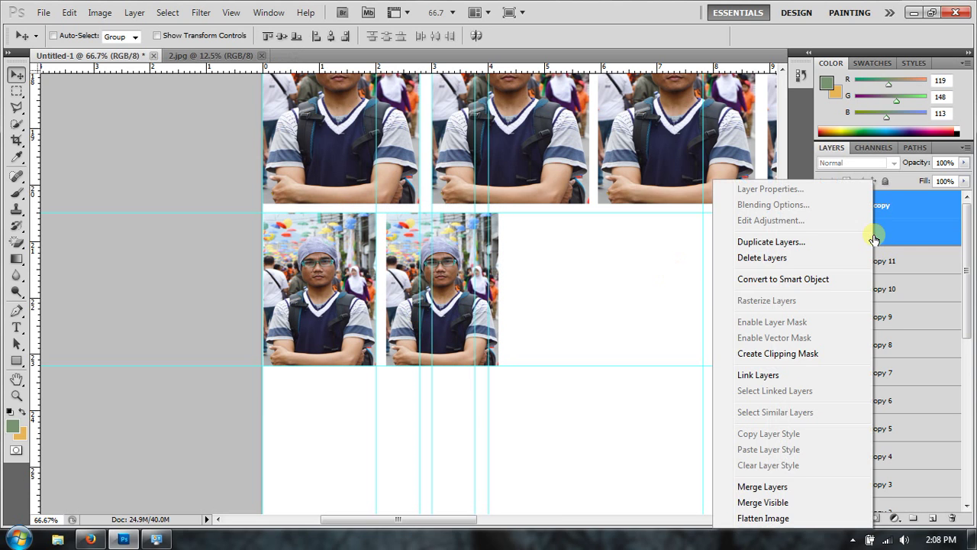
left_click(754, 243)
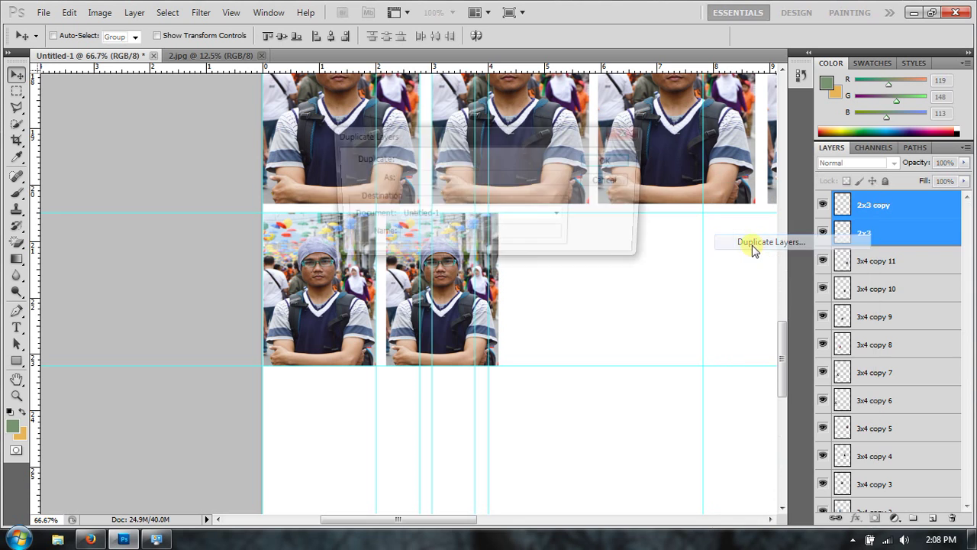
left_click(619, 163)
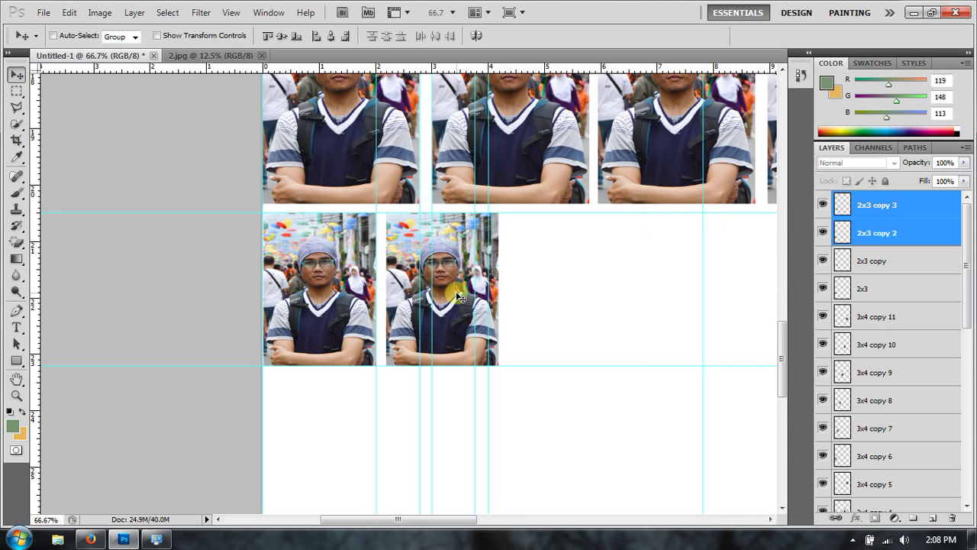
left_click_drag(452, 286, 705, 296)
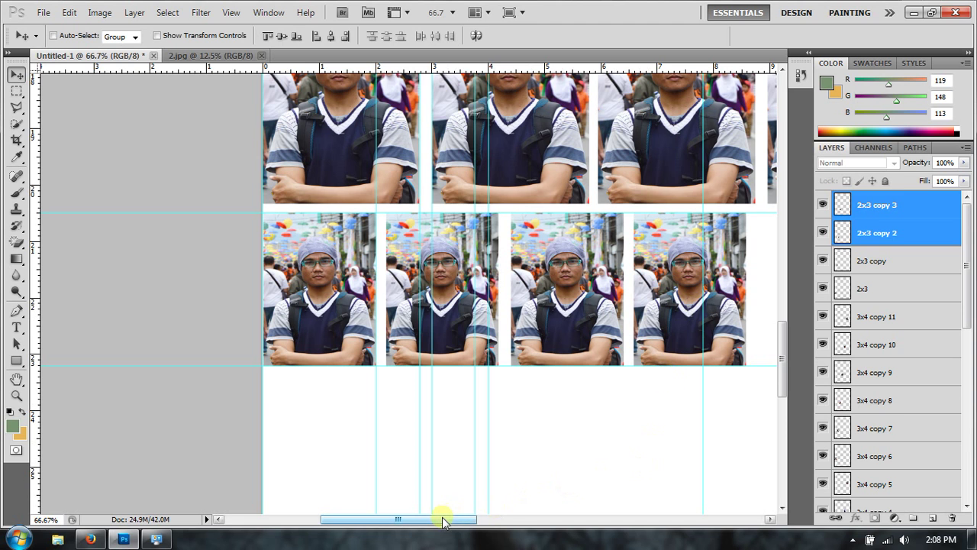
left_click_drag(442, 518, 505, 521)
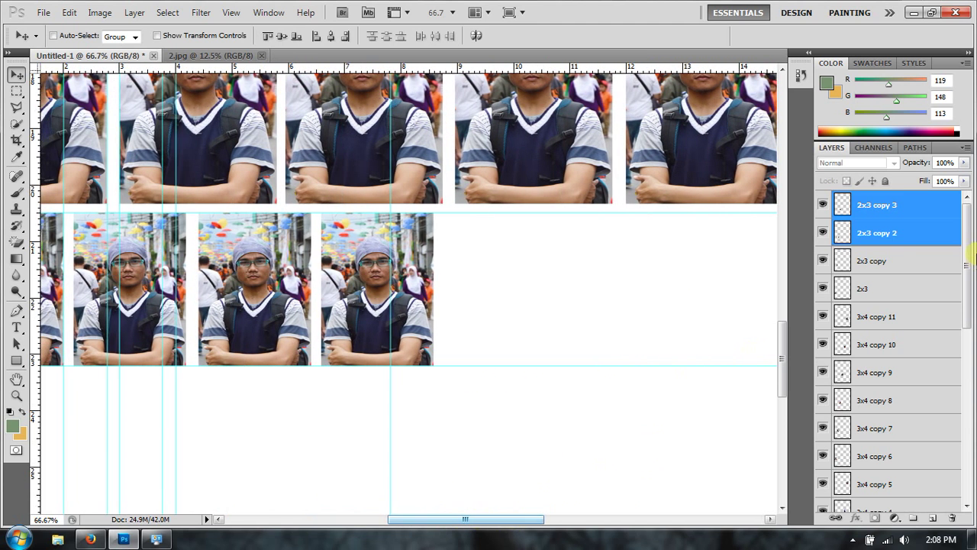
Duplicate the four 2x3 layers and shift the copies right, completing eight portraits
left_click(887, 216)
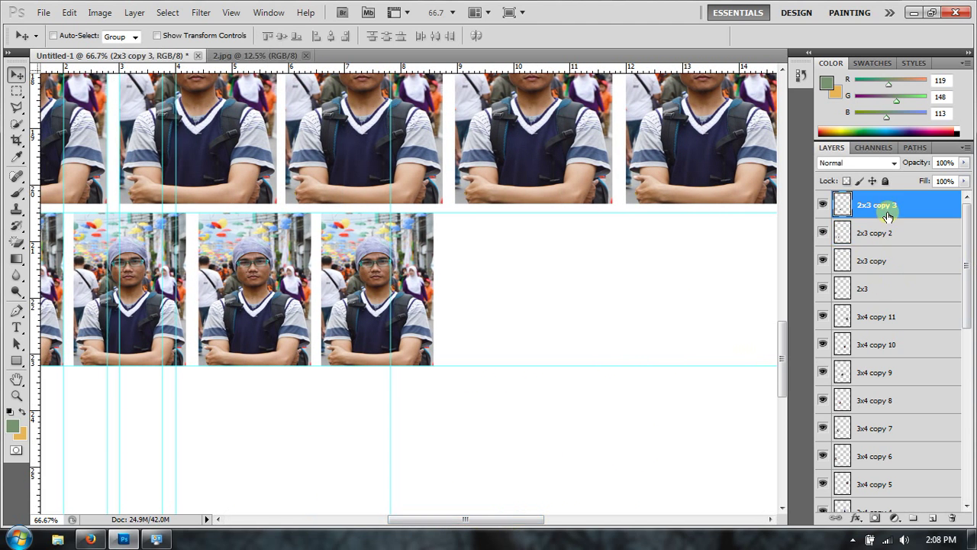
left_click(874, 290, "shift")
right_click(874, 290)
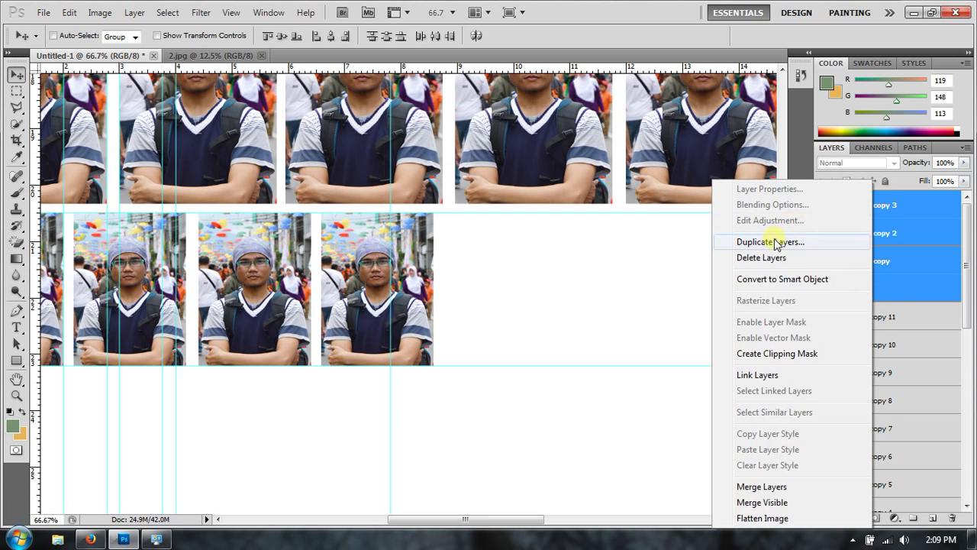
left_click(775, 241)
left_click(612, 162)
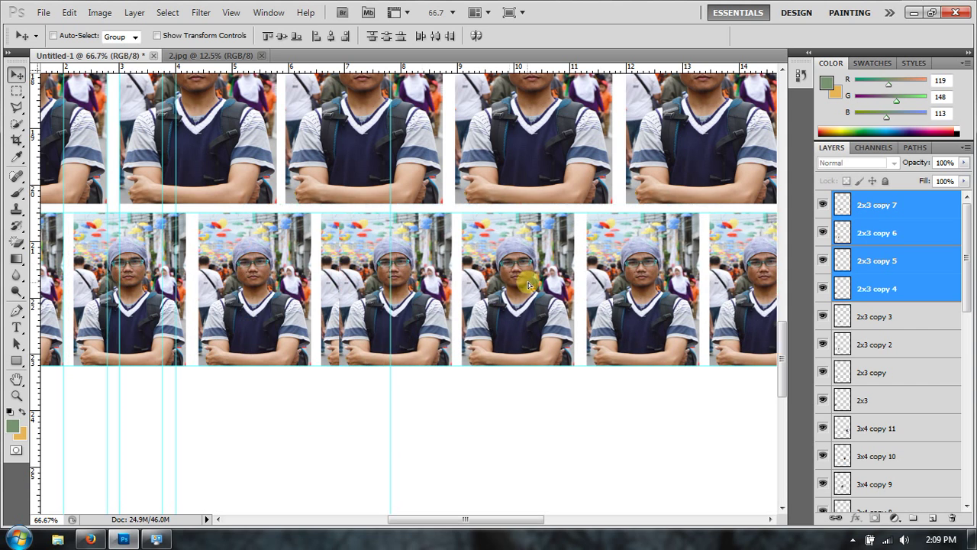
left_click_drag(132, 286, 516, 282)
left_click_drag(439, 275, 516, 279)
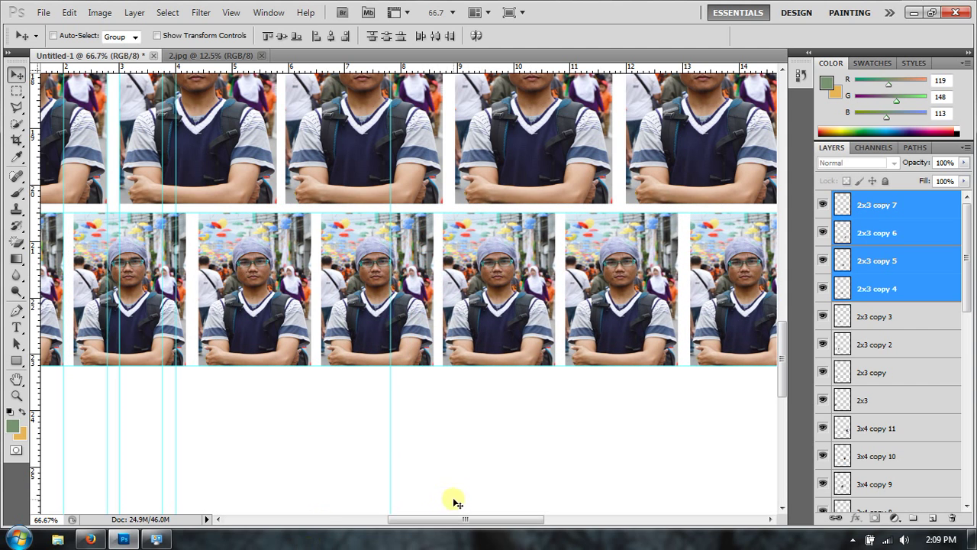
left_click_drag(445, 518, 544, 536)
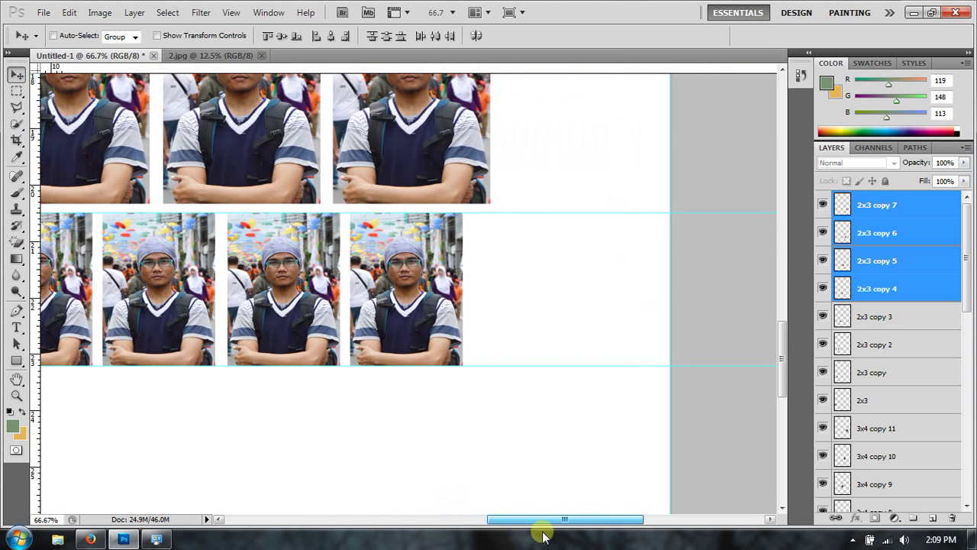
Duplicate 2x3 copy 7 as 2x3 copy 8 and place it at the row's right end
left_click(905, 205)
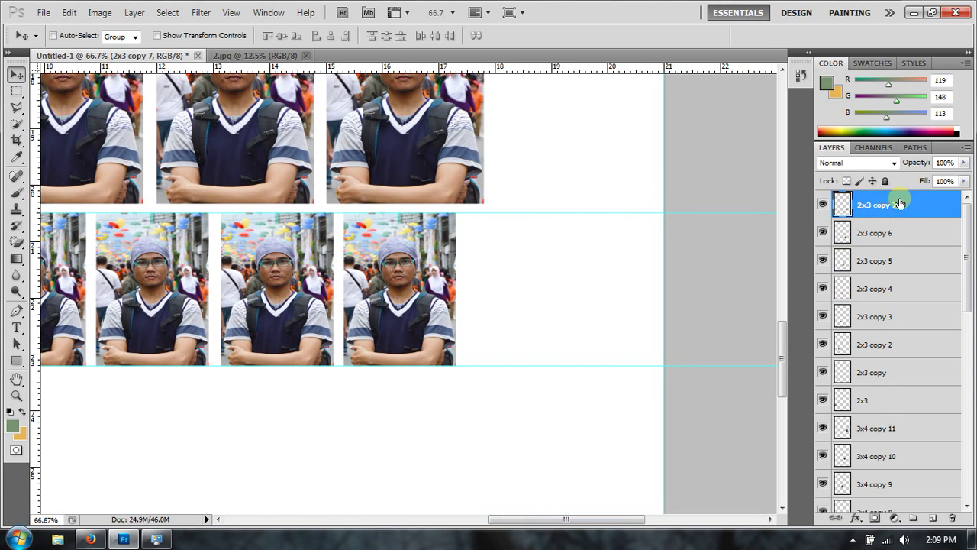
right_click(899, 204)
left_click(812, 240)
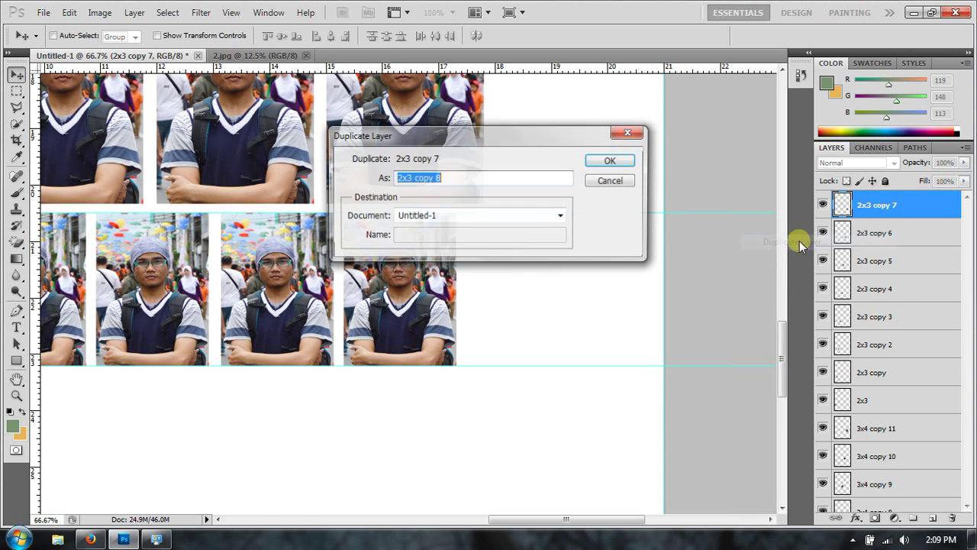
left_click(611, 162)
left_click_drag(382, 309, 509, 309)
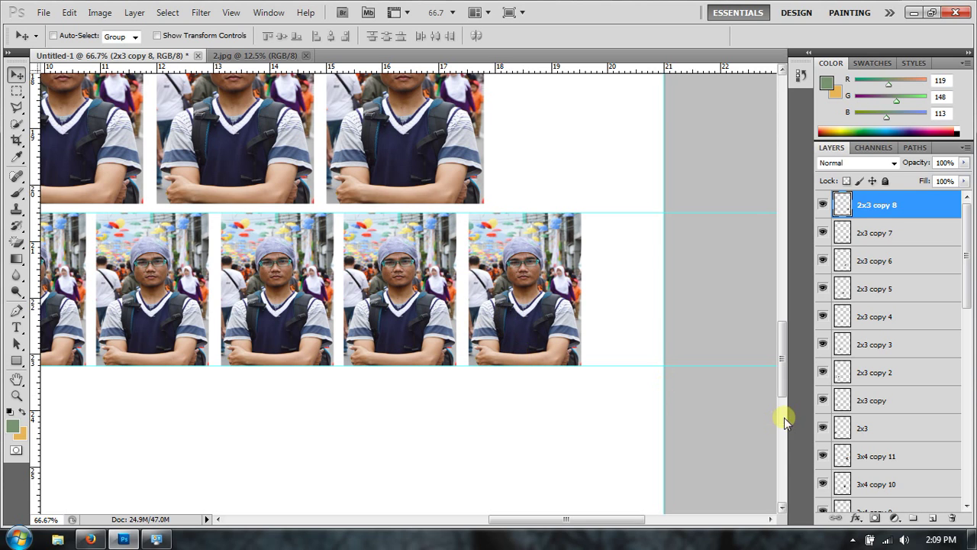
Duplicate all nine 2x3 layers and align the copied row beneath the existing row
left_click(875, 430, "shift")
right_click(875, 430)
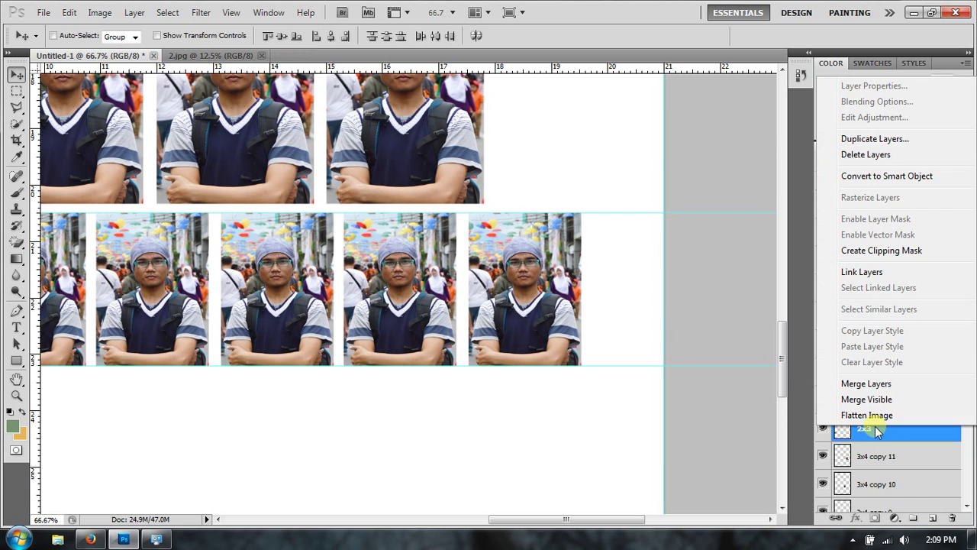
left_click(862, 143)
left_click(602, 161)
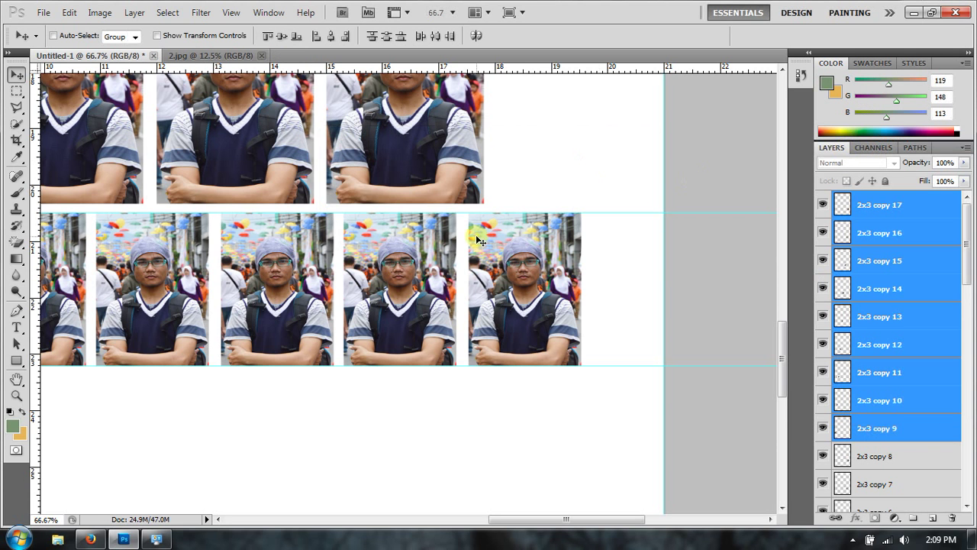
left_click_drag(289, 254, 281, 413)
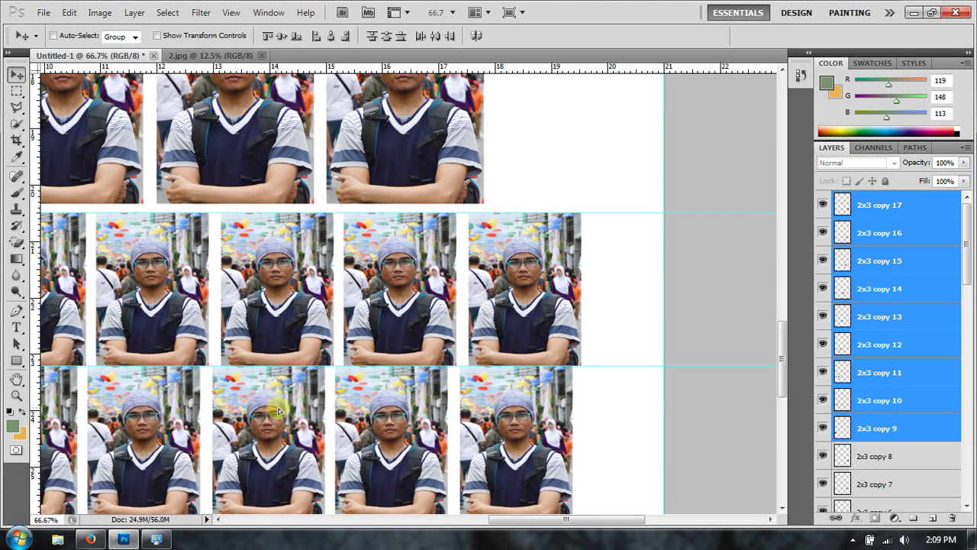
left_click_drag(282, 412, 287, 412)
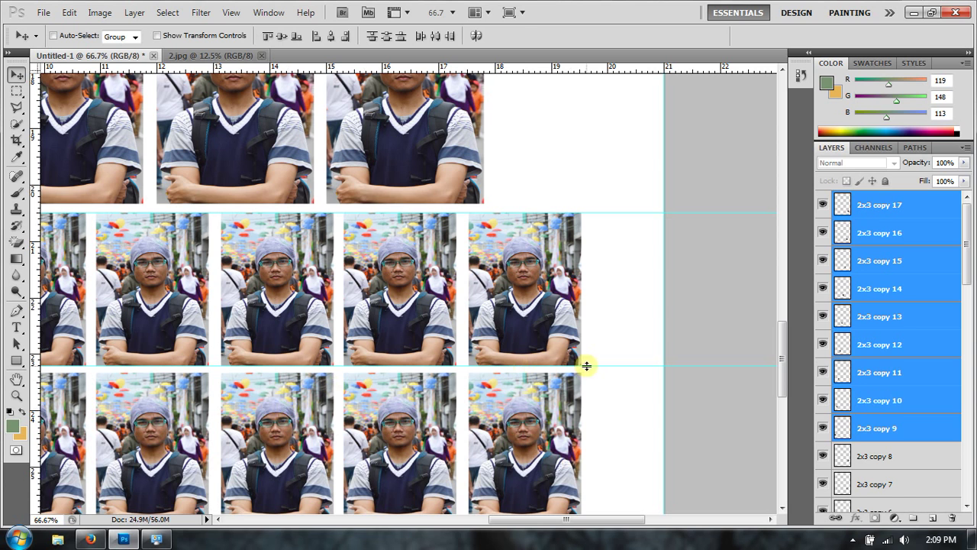
Zoom to fit the whole A4 page on screen and select the 2x3 copy 17 layer
left_click(16, 395)
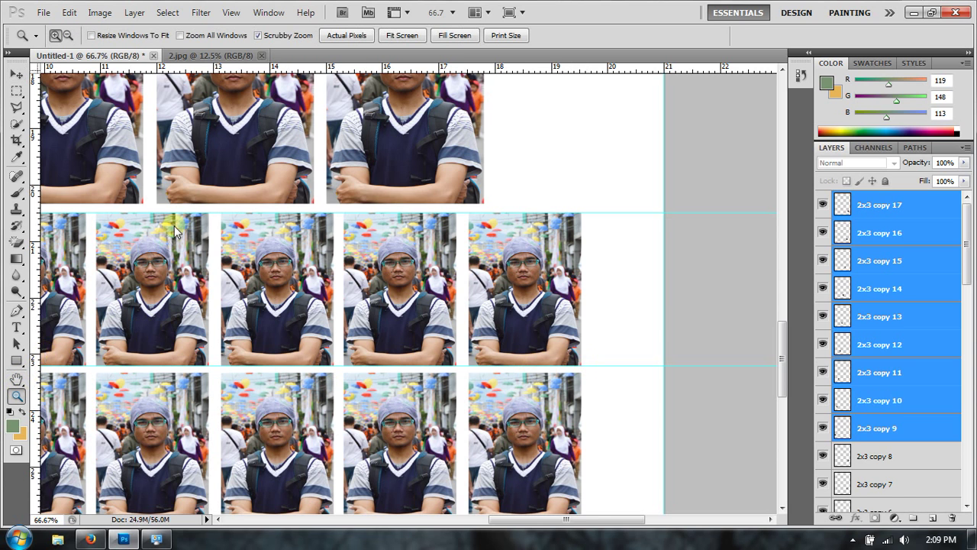
left_click(400, 37)
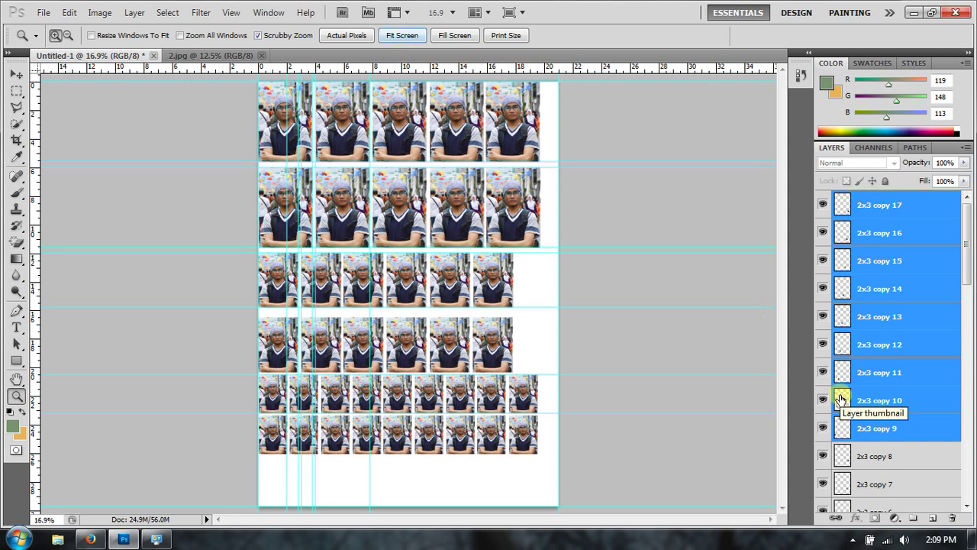
left_click(904, 208)
left_click_drag(966, 240, 974, 457)
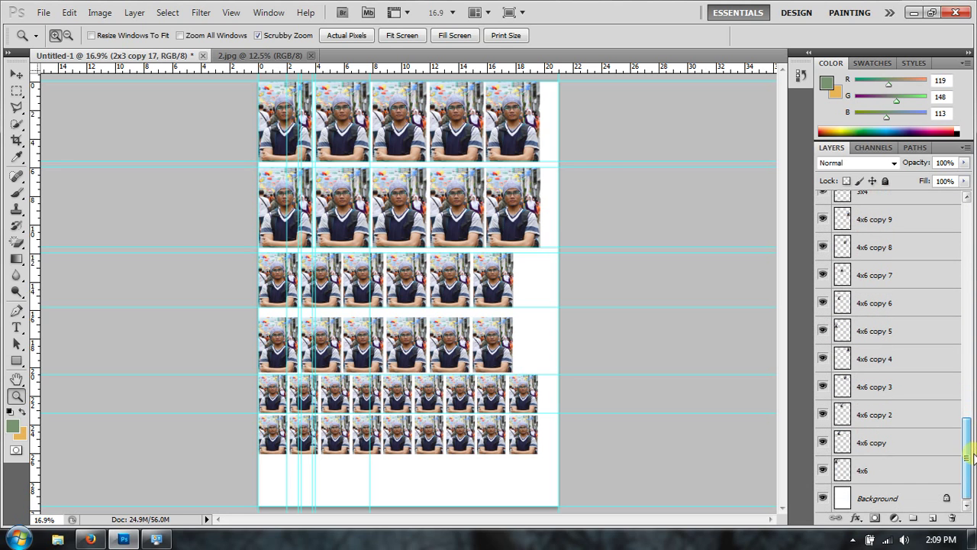
Merge all layers from 2x3 copy 17 down to 4x6 into one layer
left_click(872, 468, "shift")
right_click(870, 466)
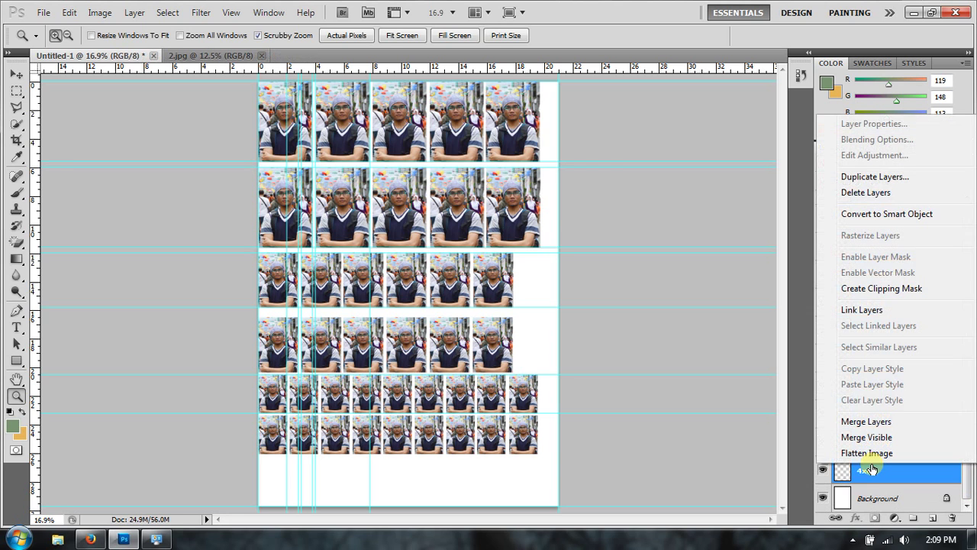
left_click(868, 422)
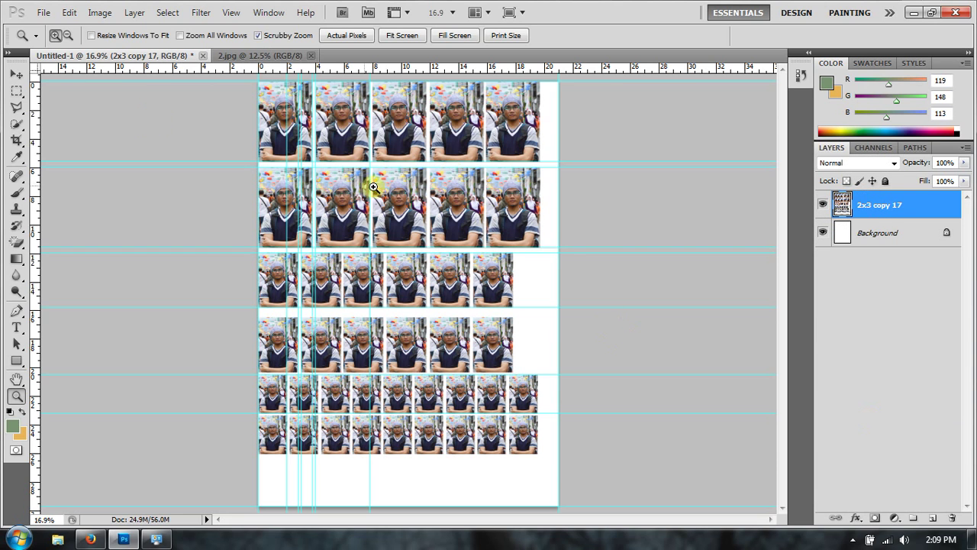
Nudge the merged portrait grid slightly right and down with the Move tool
left_click(16, 74)
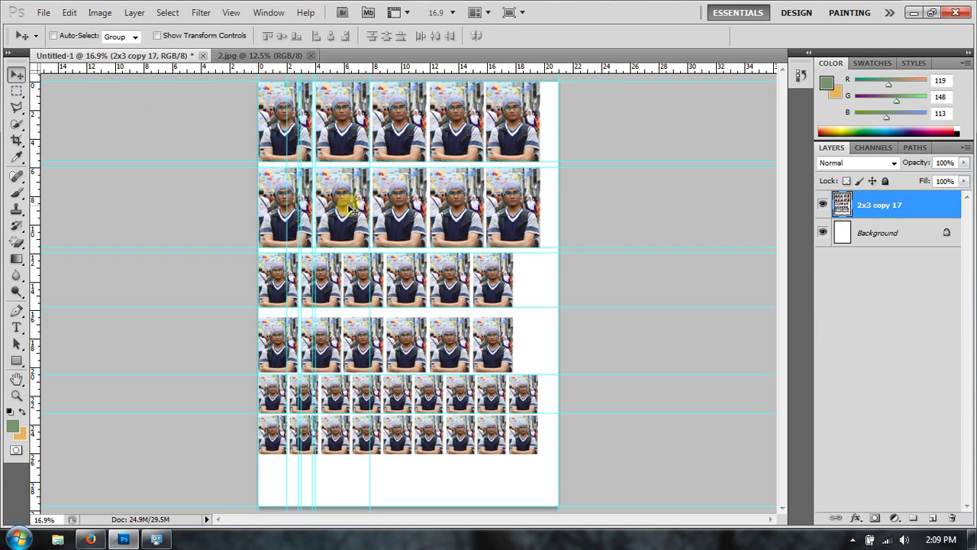
left_click_drag(350, 209, 358, 217)
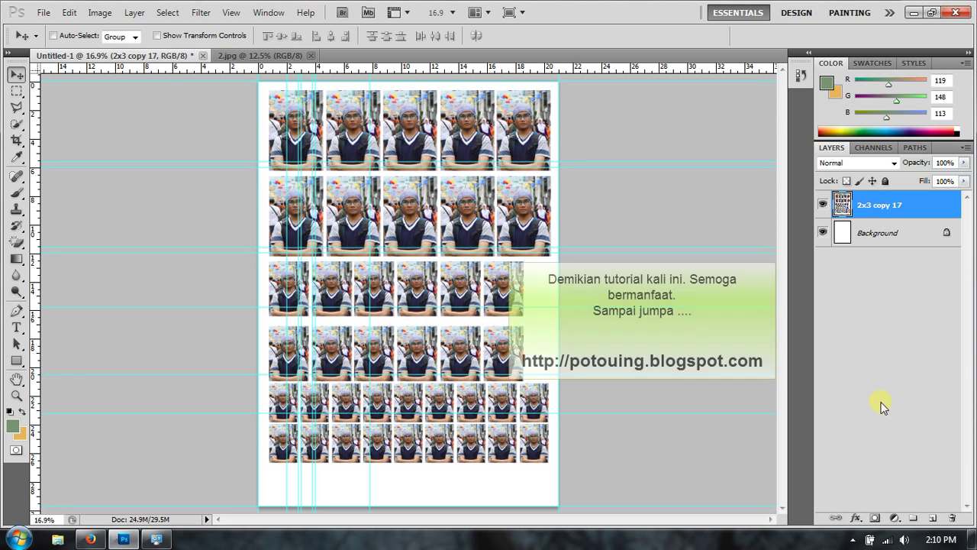
left_click(853, 539)
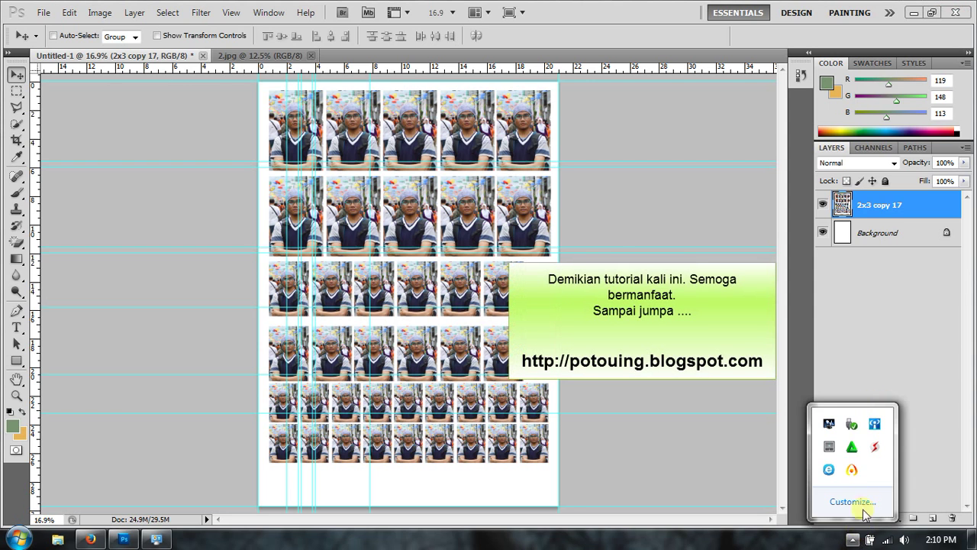